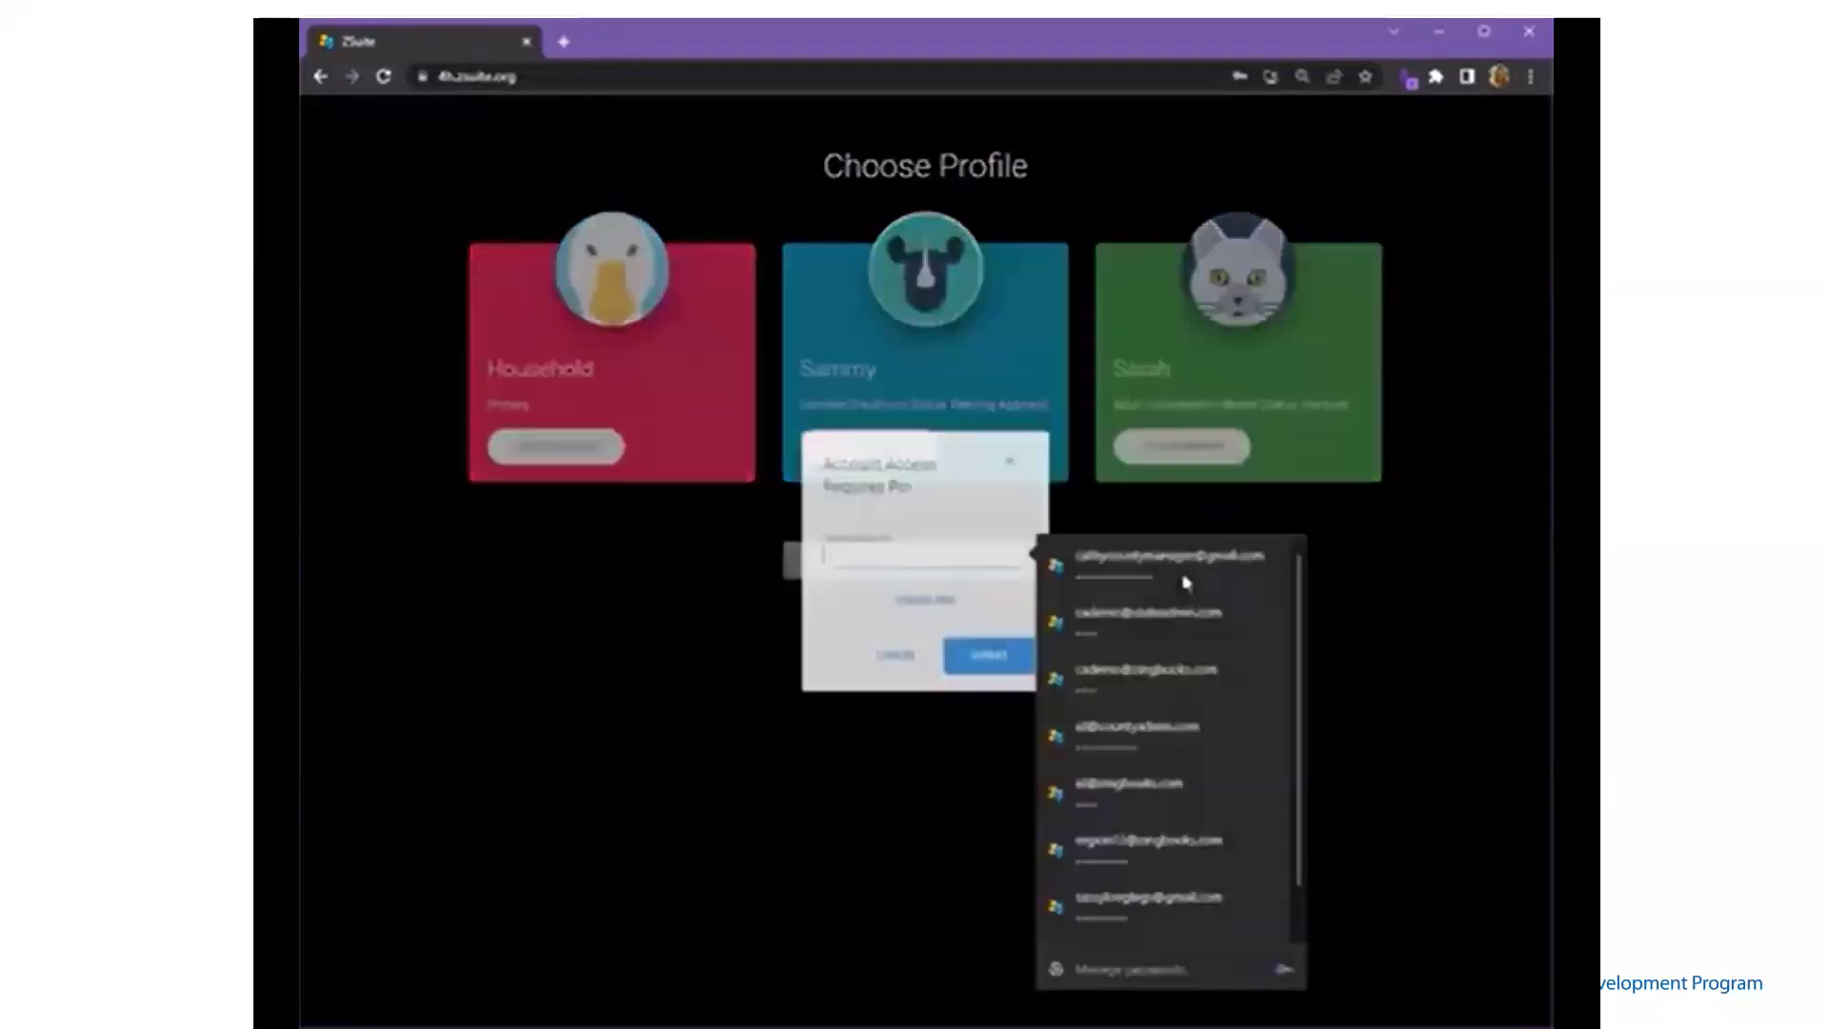
- Unlock the volunteer profile with its PIN and dismiss the password-update prompt
type("••••")
left_click(1013, 655)
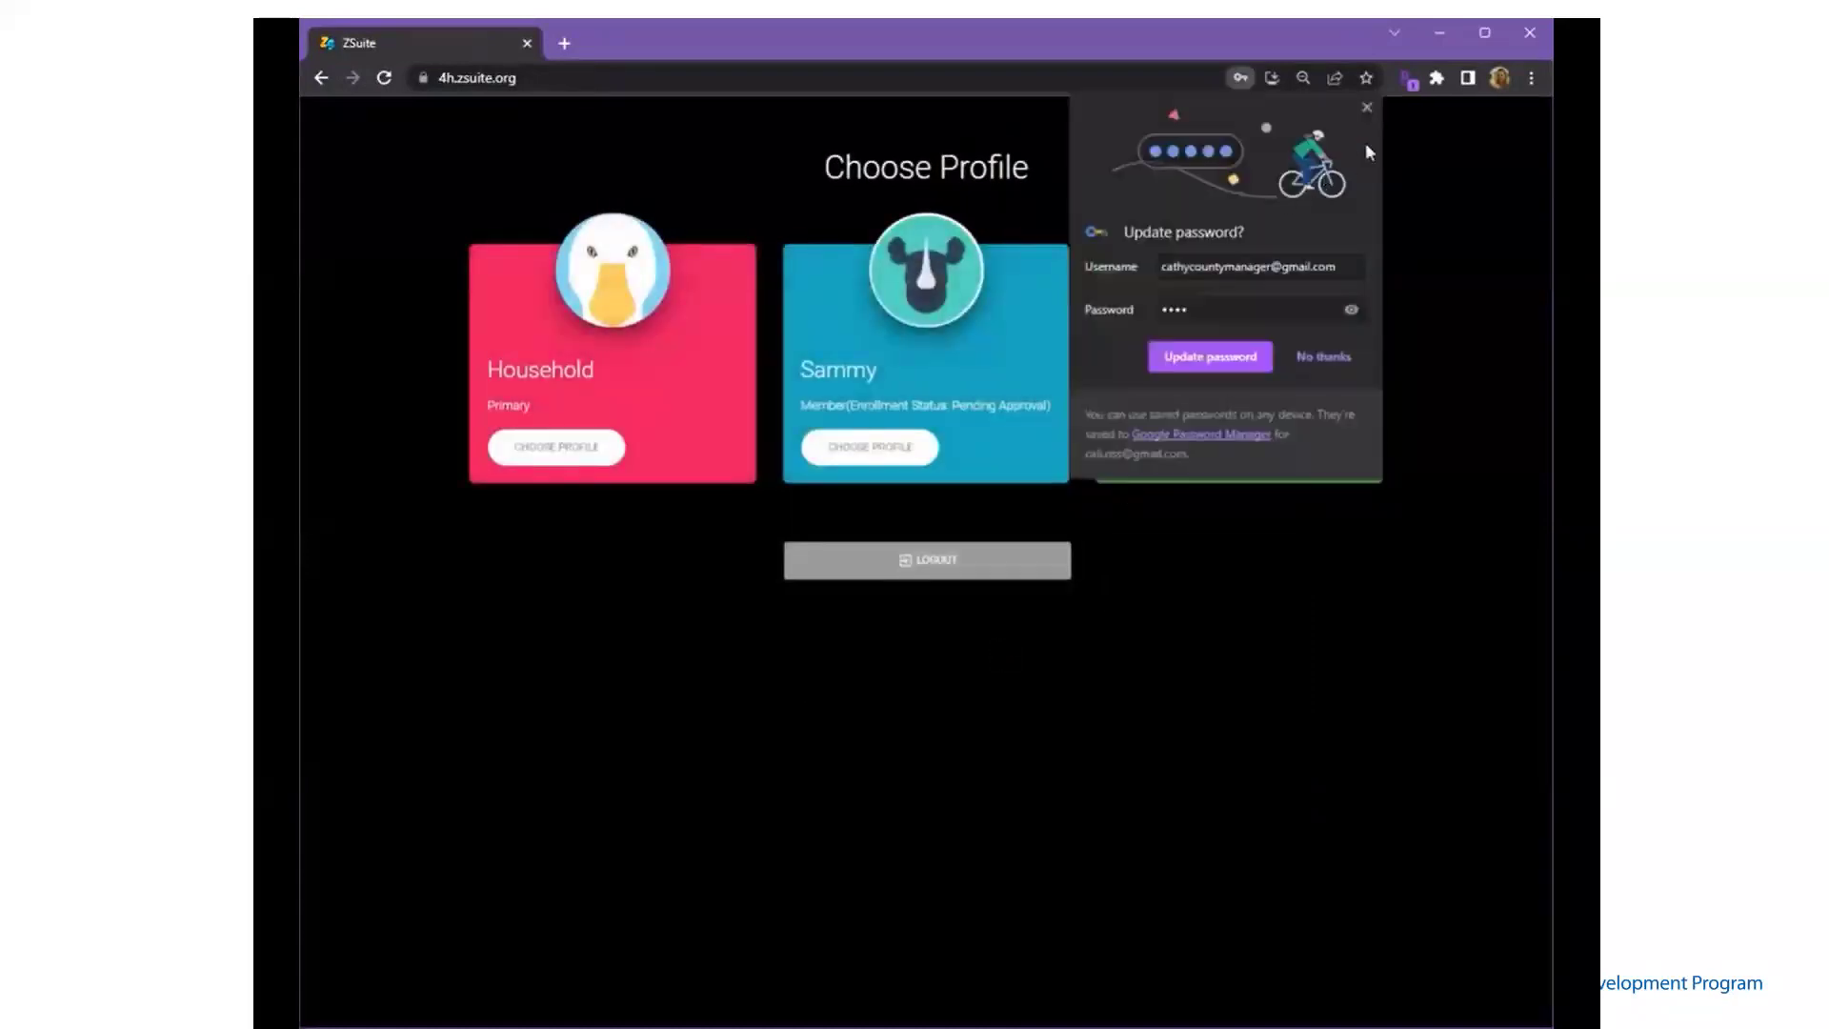
left_click(1224, 367)
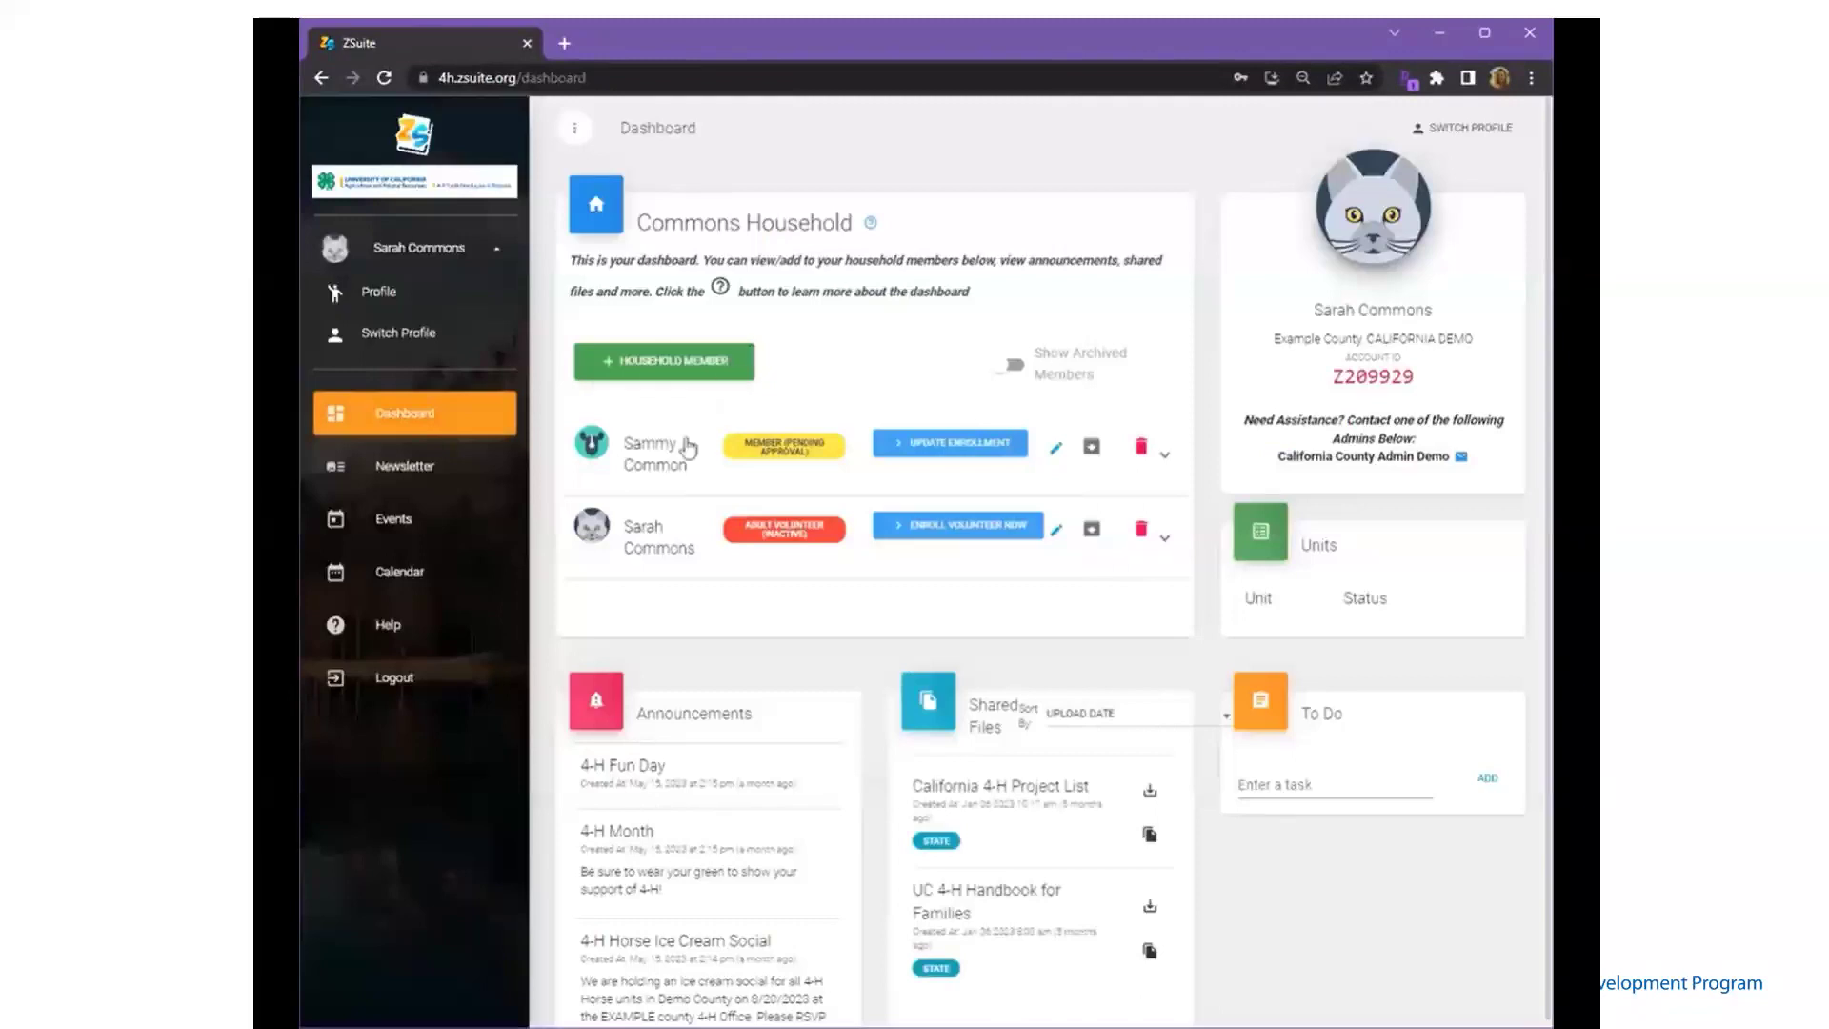
- Begin the adult volunteer enrollment and enter the volunteer's first and last name
left_click(915, 530)
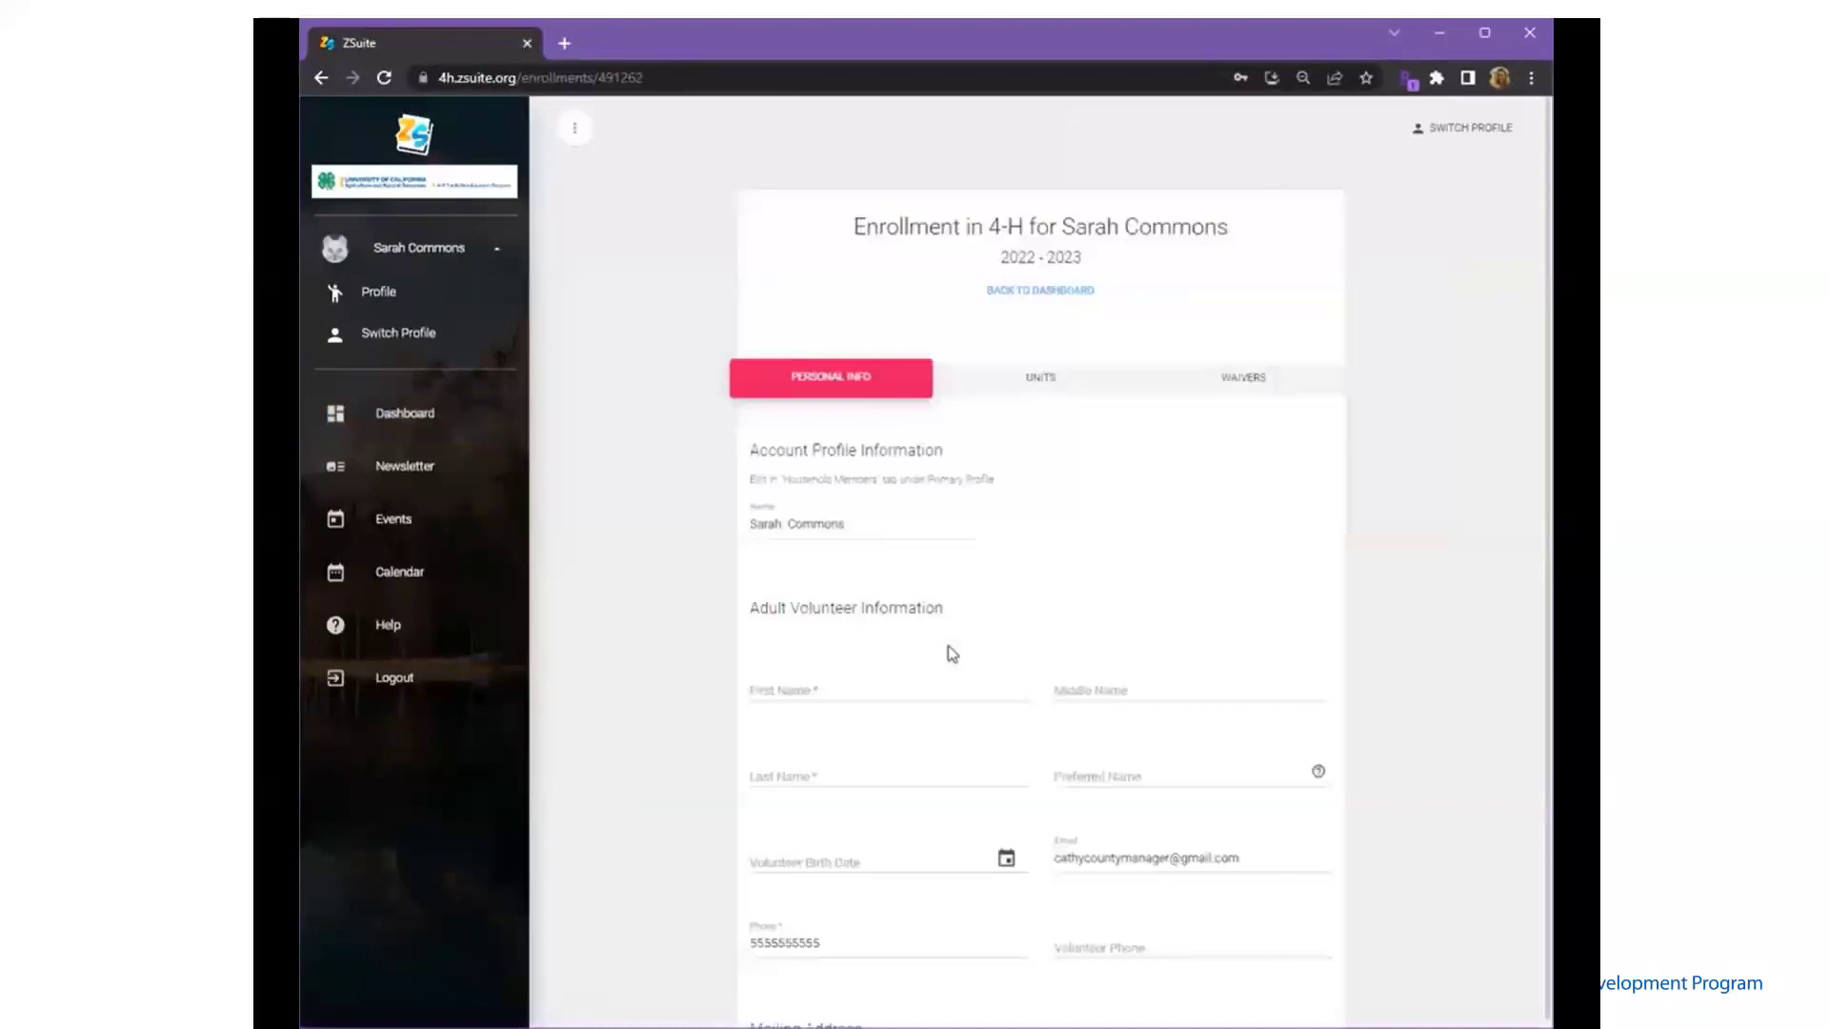
left_click(868, 688)
type("Sarah")
key("Tab")
type("Co")
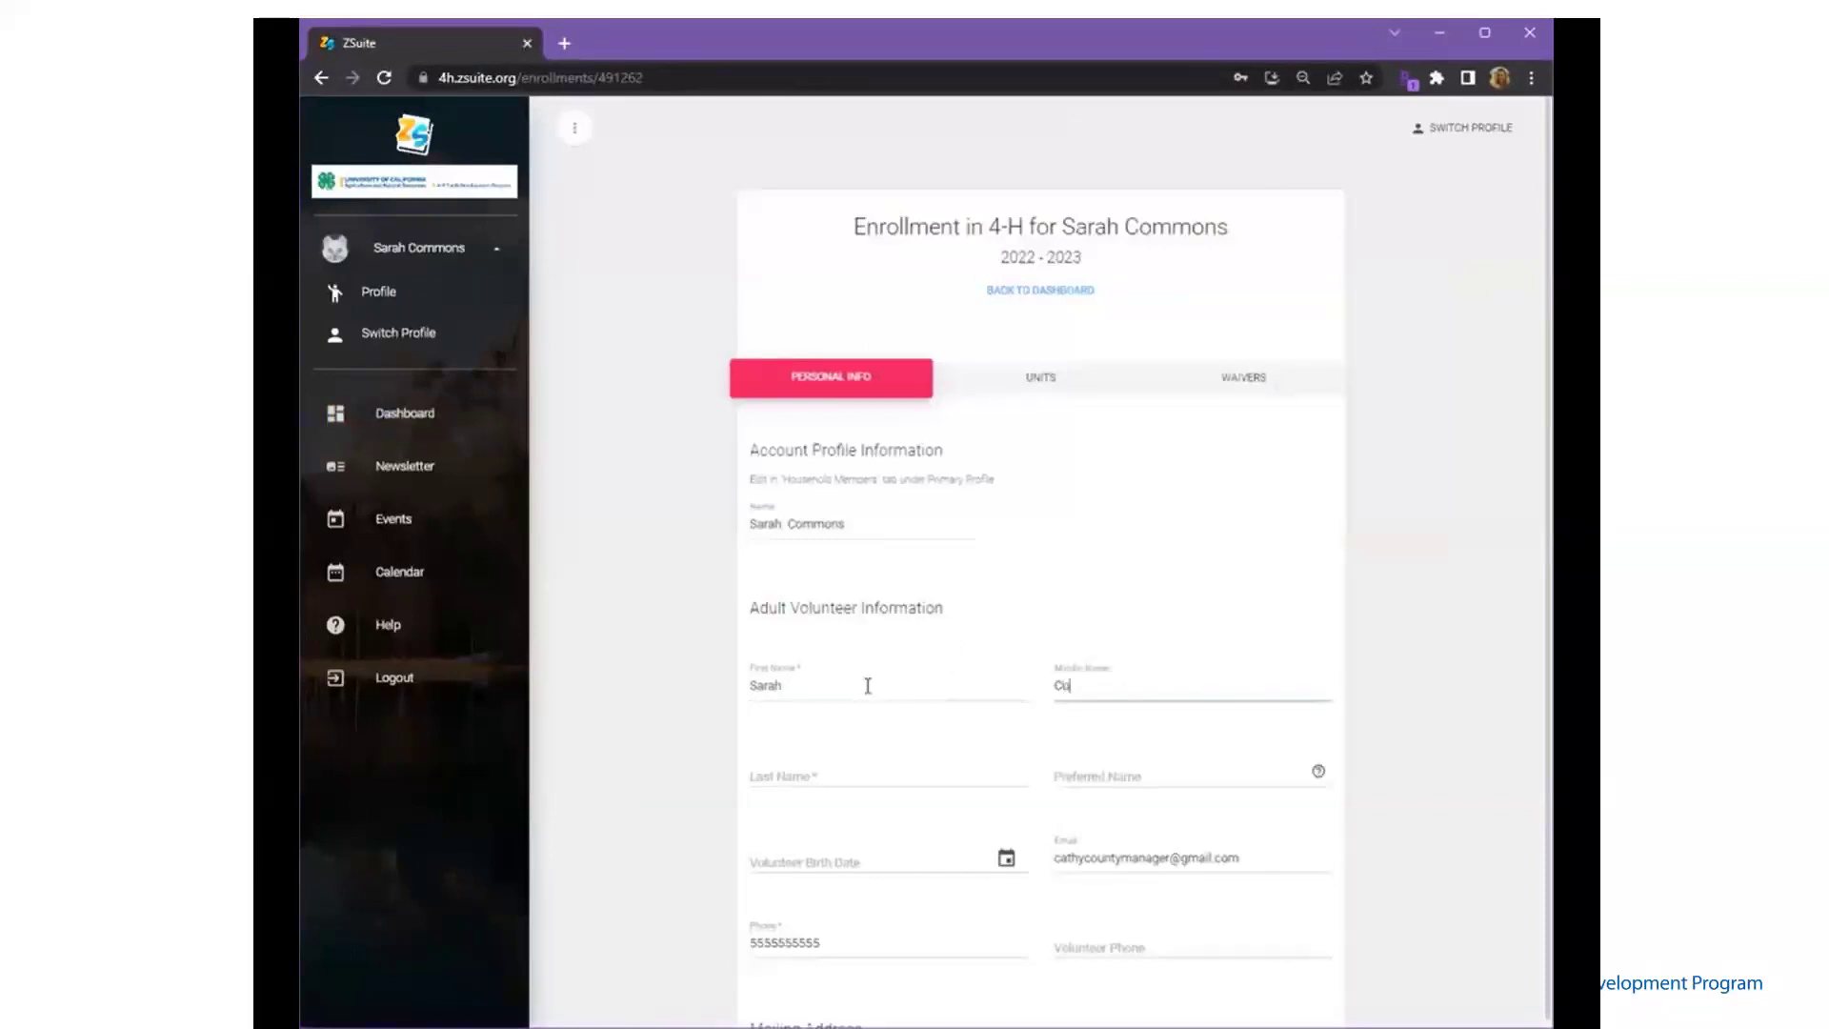
key("BackSpace")
key("BackSpace")
key("Tab")
type("C")
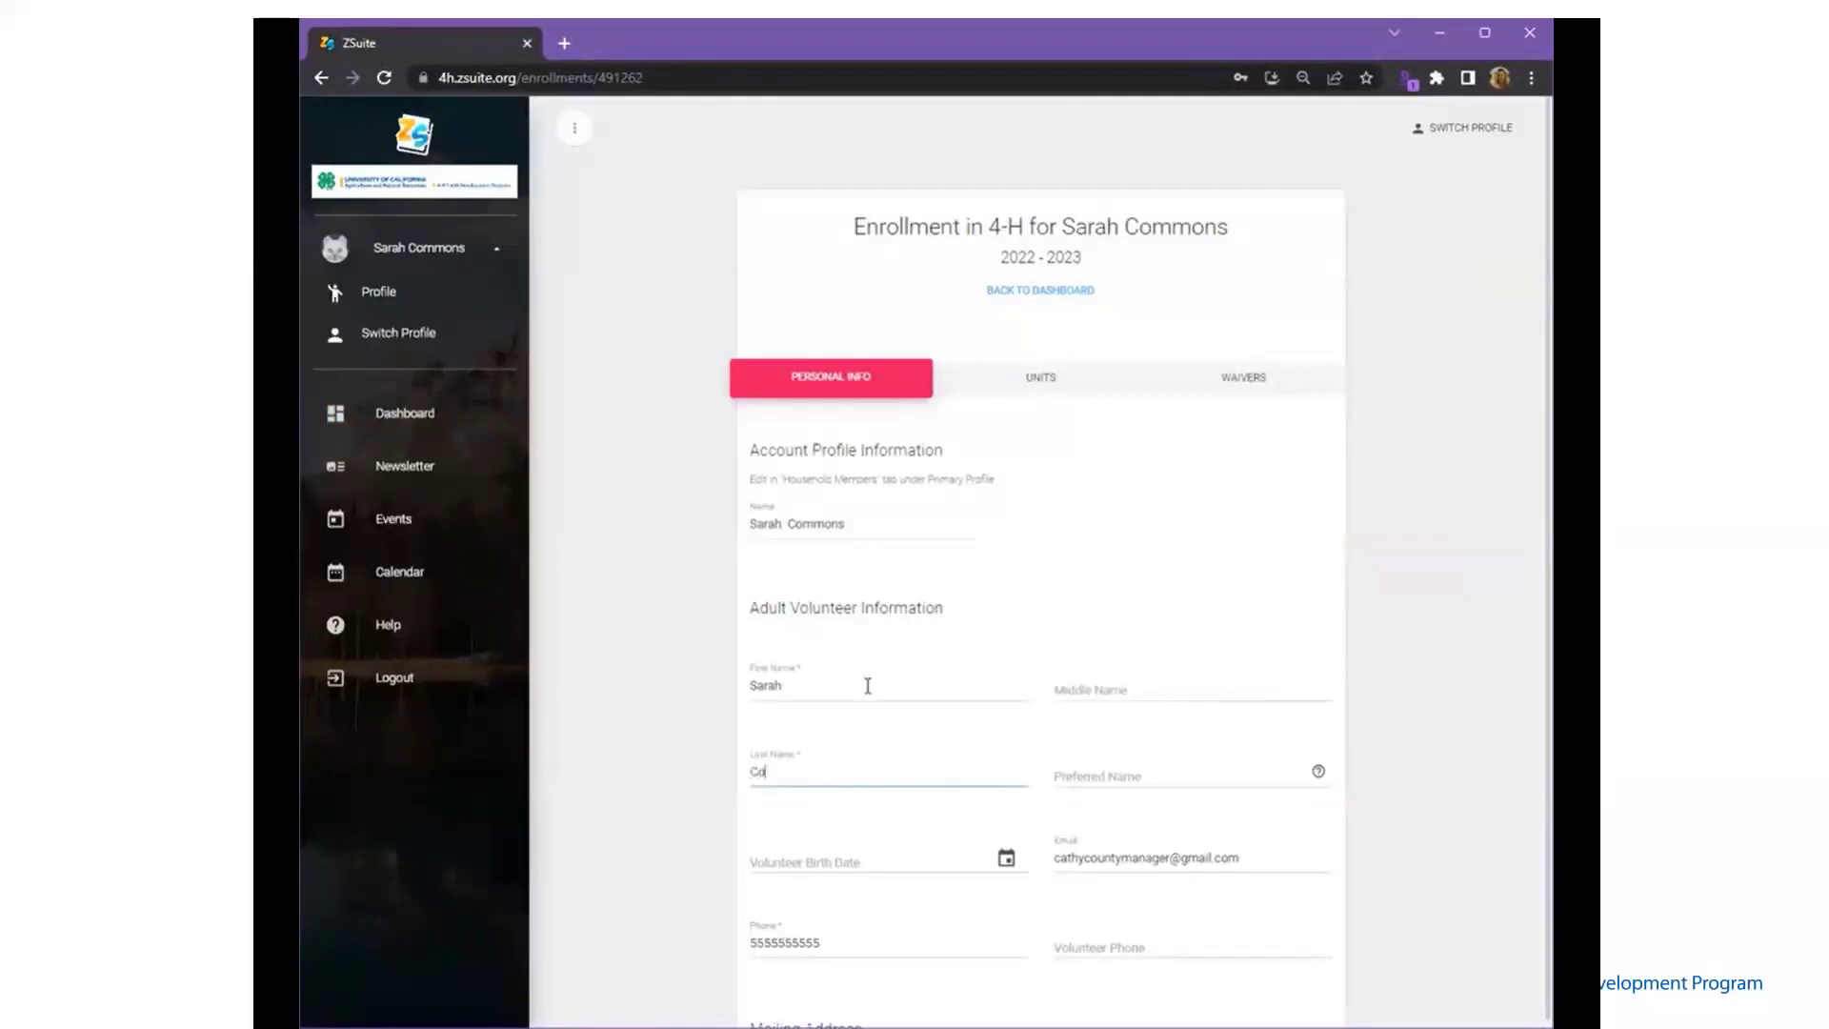
key("Tab")
key("Tab")
key("Tab")
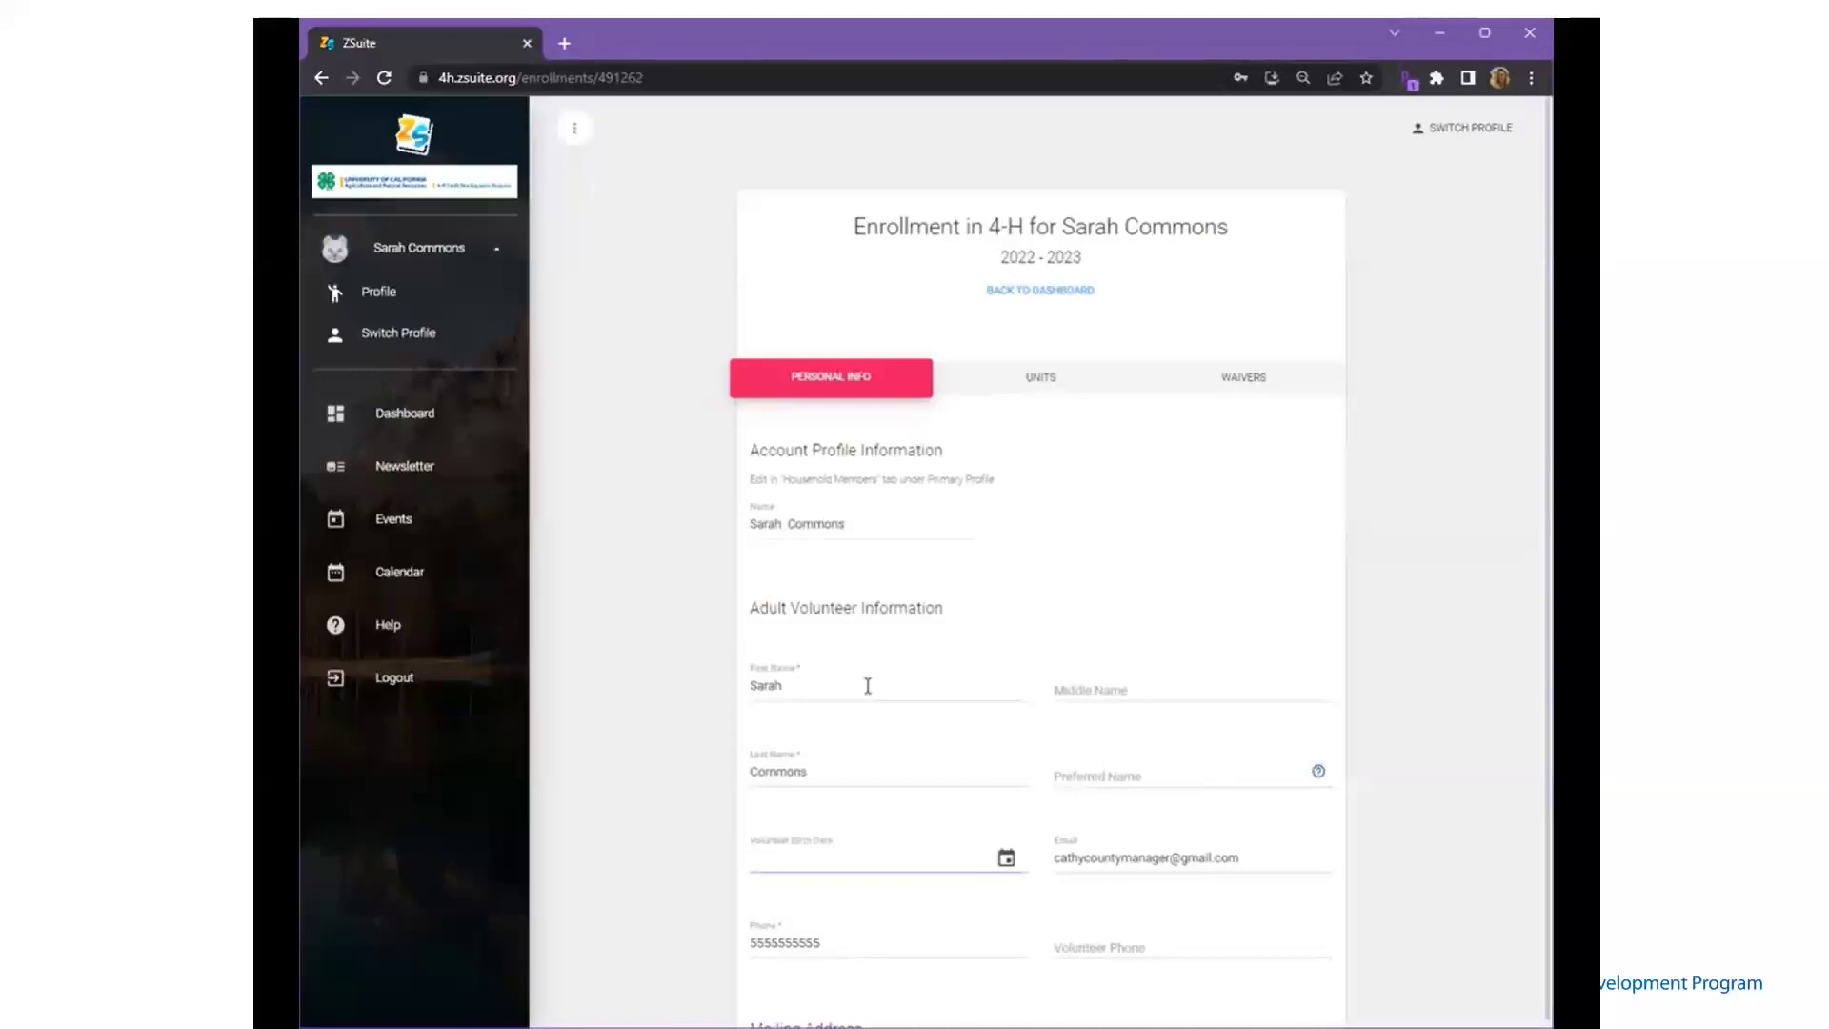
- Enter the volunteer's birth date and phone, then move through the mailing address fields
key("shift+Tab")
key("Tab")
key("Tab")
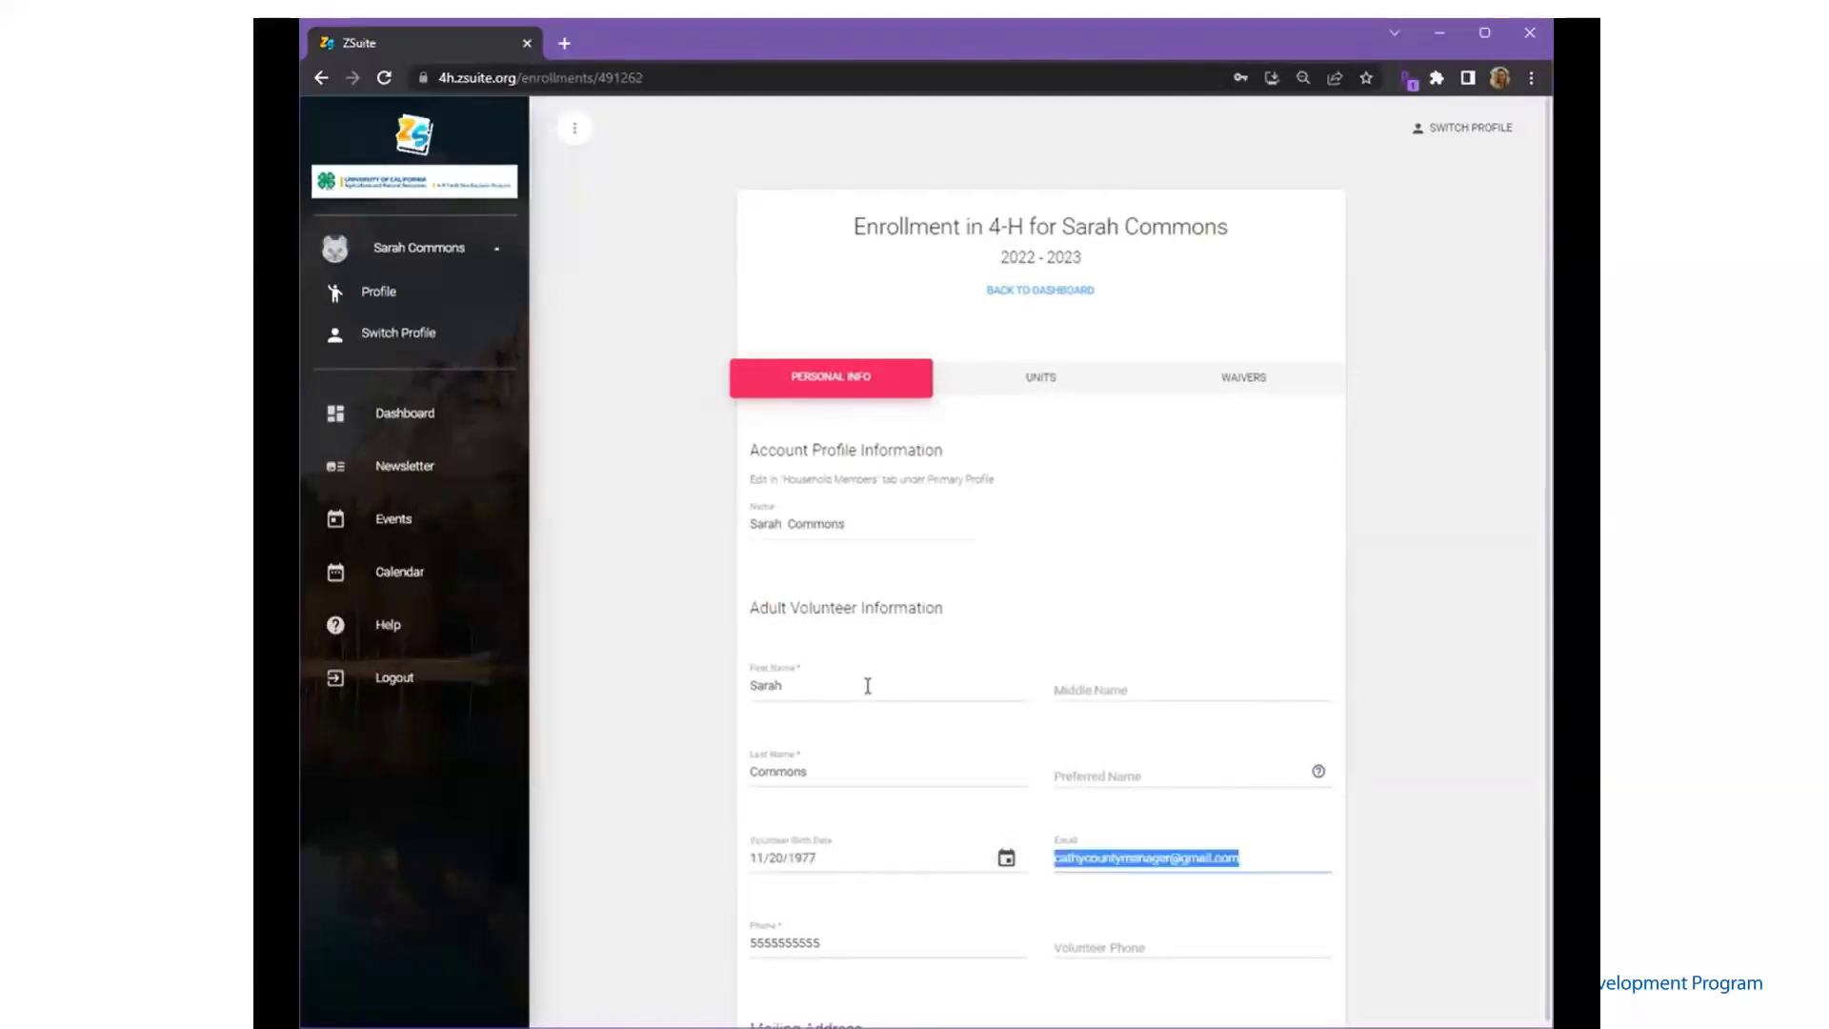
key("Tab")
key("Tab")
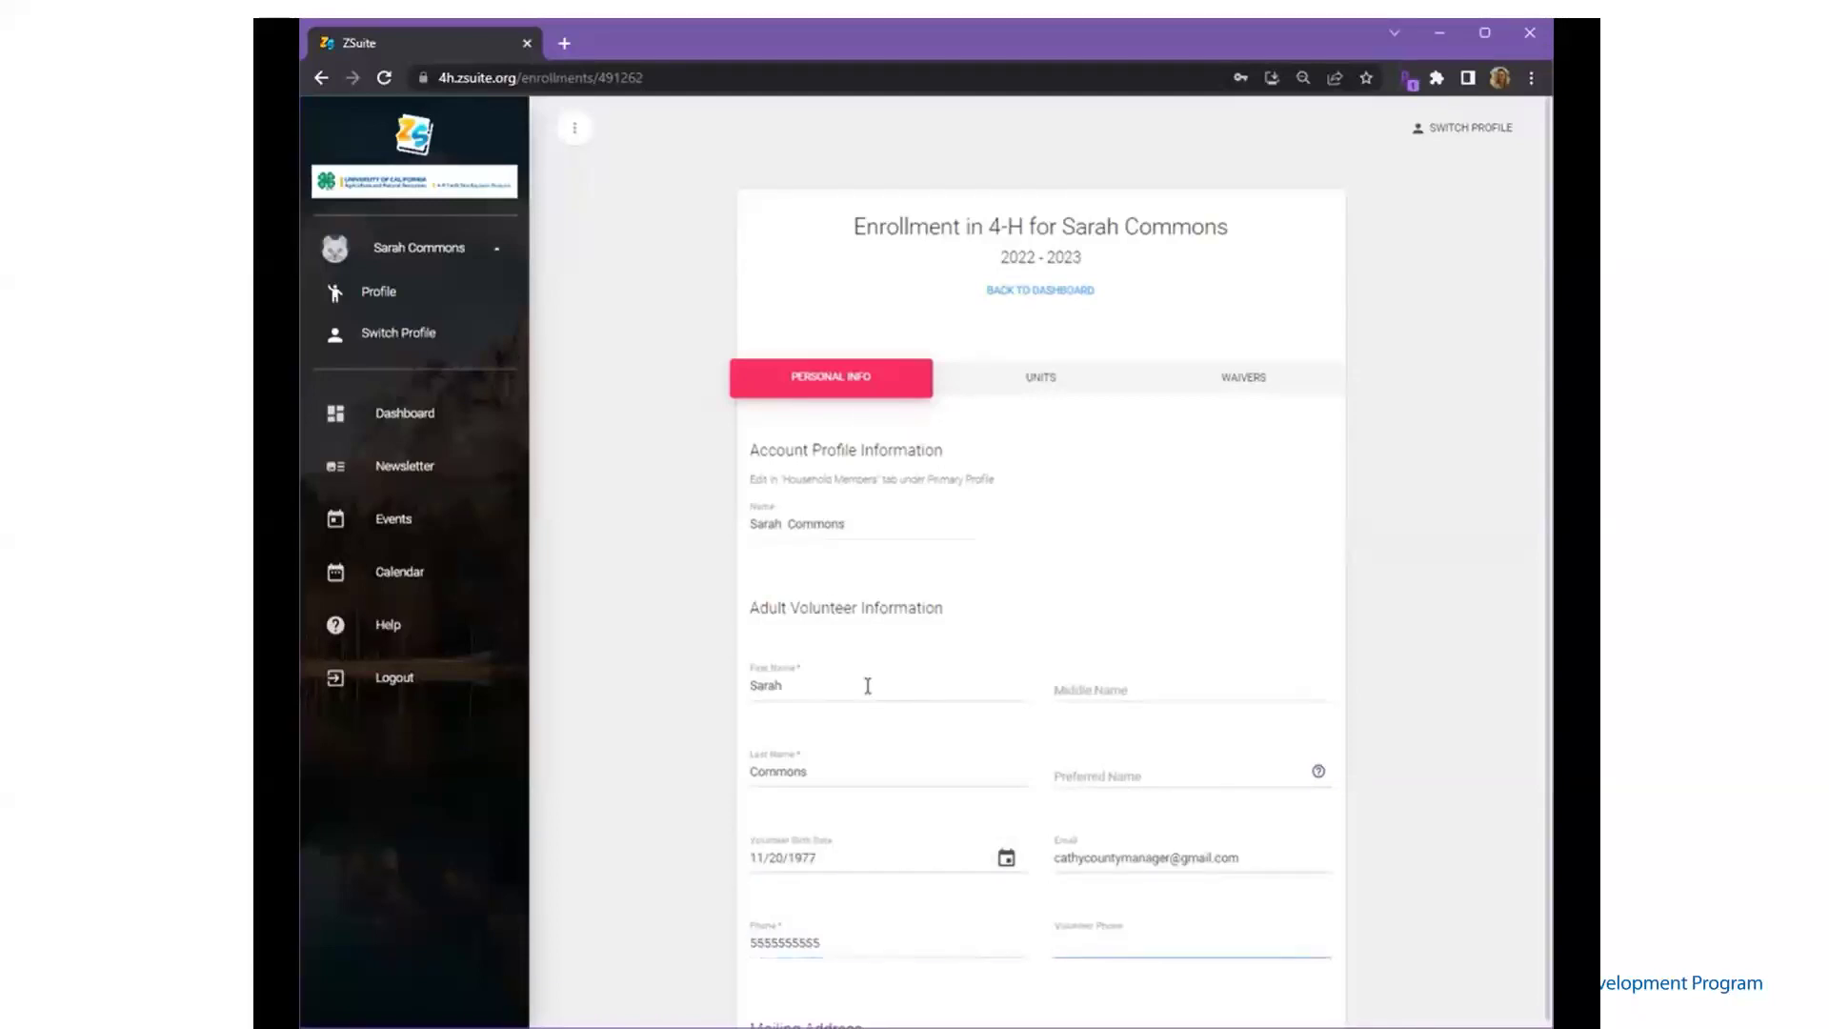
key("Tab")
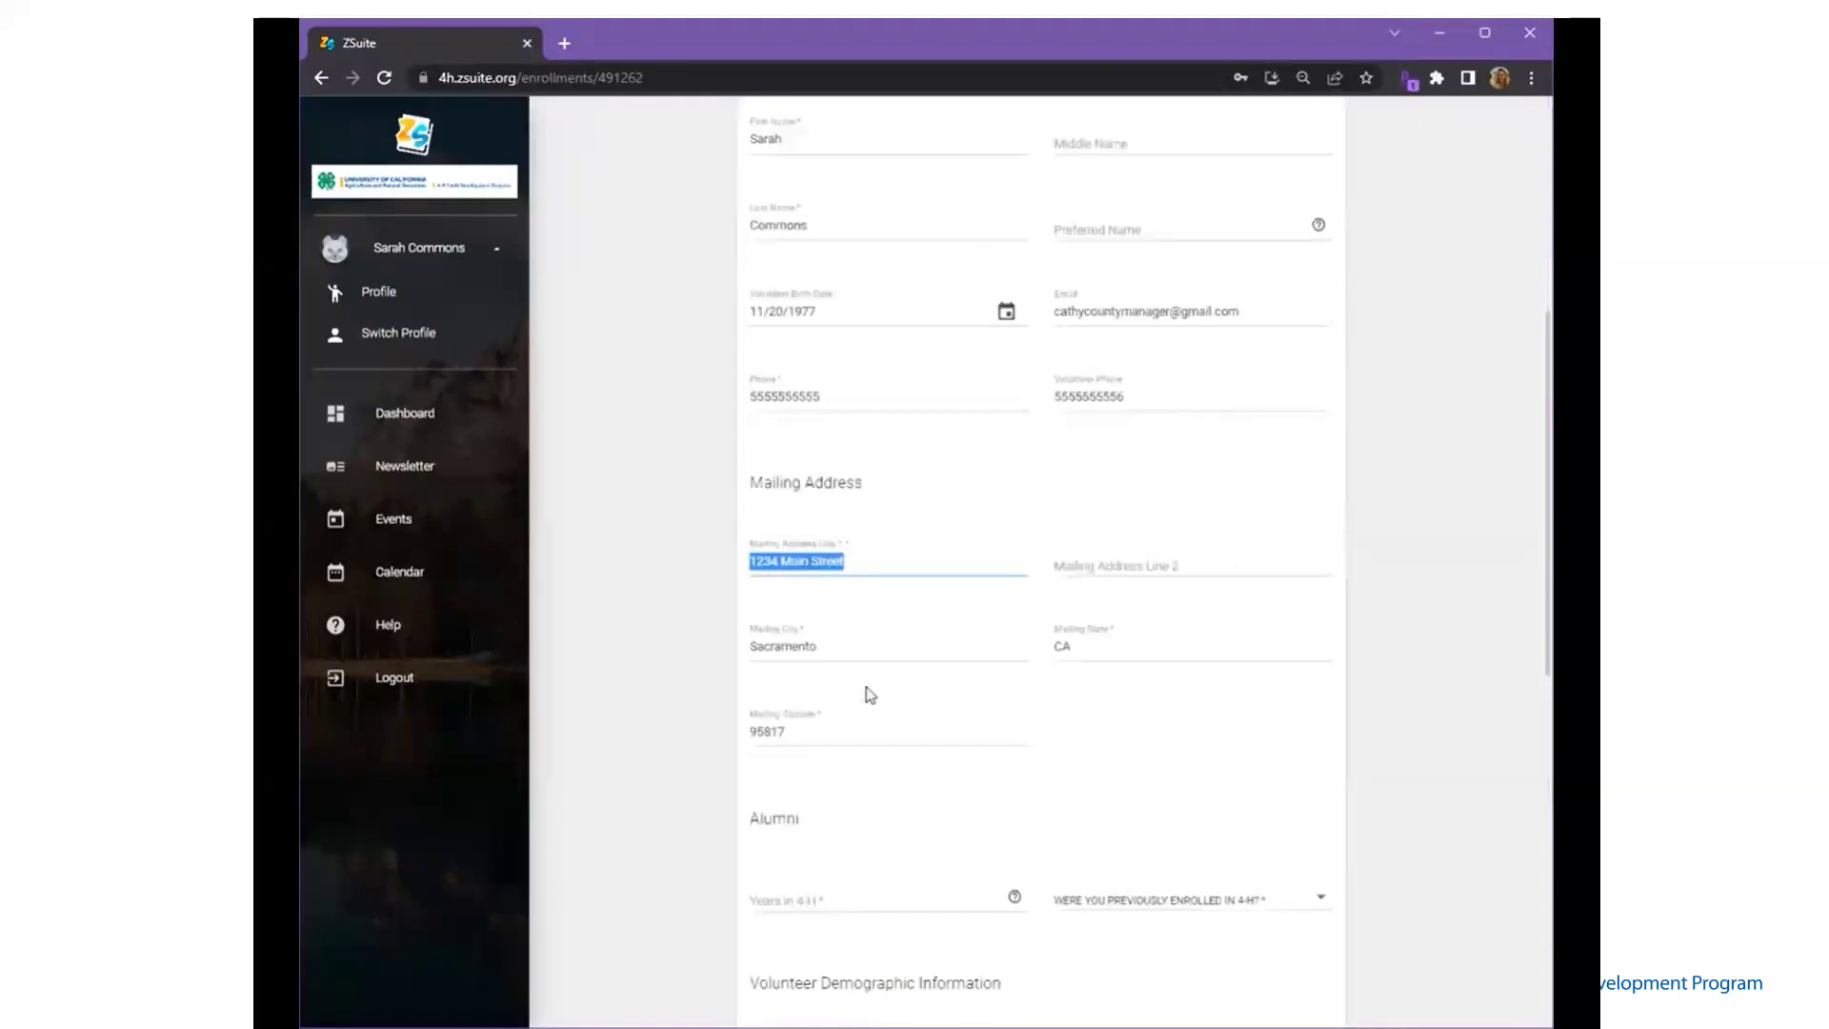
key("Tab")
key("Tab")
key("Tab")
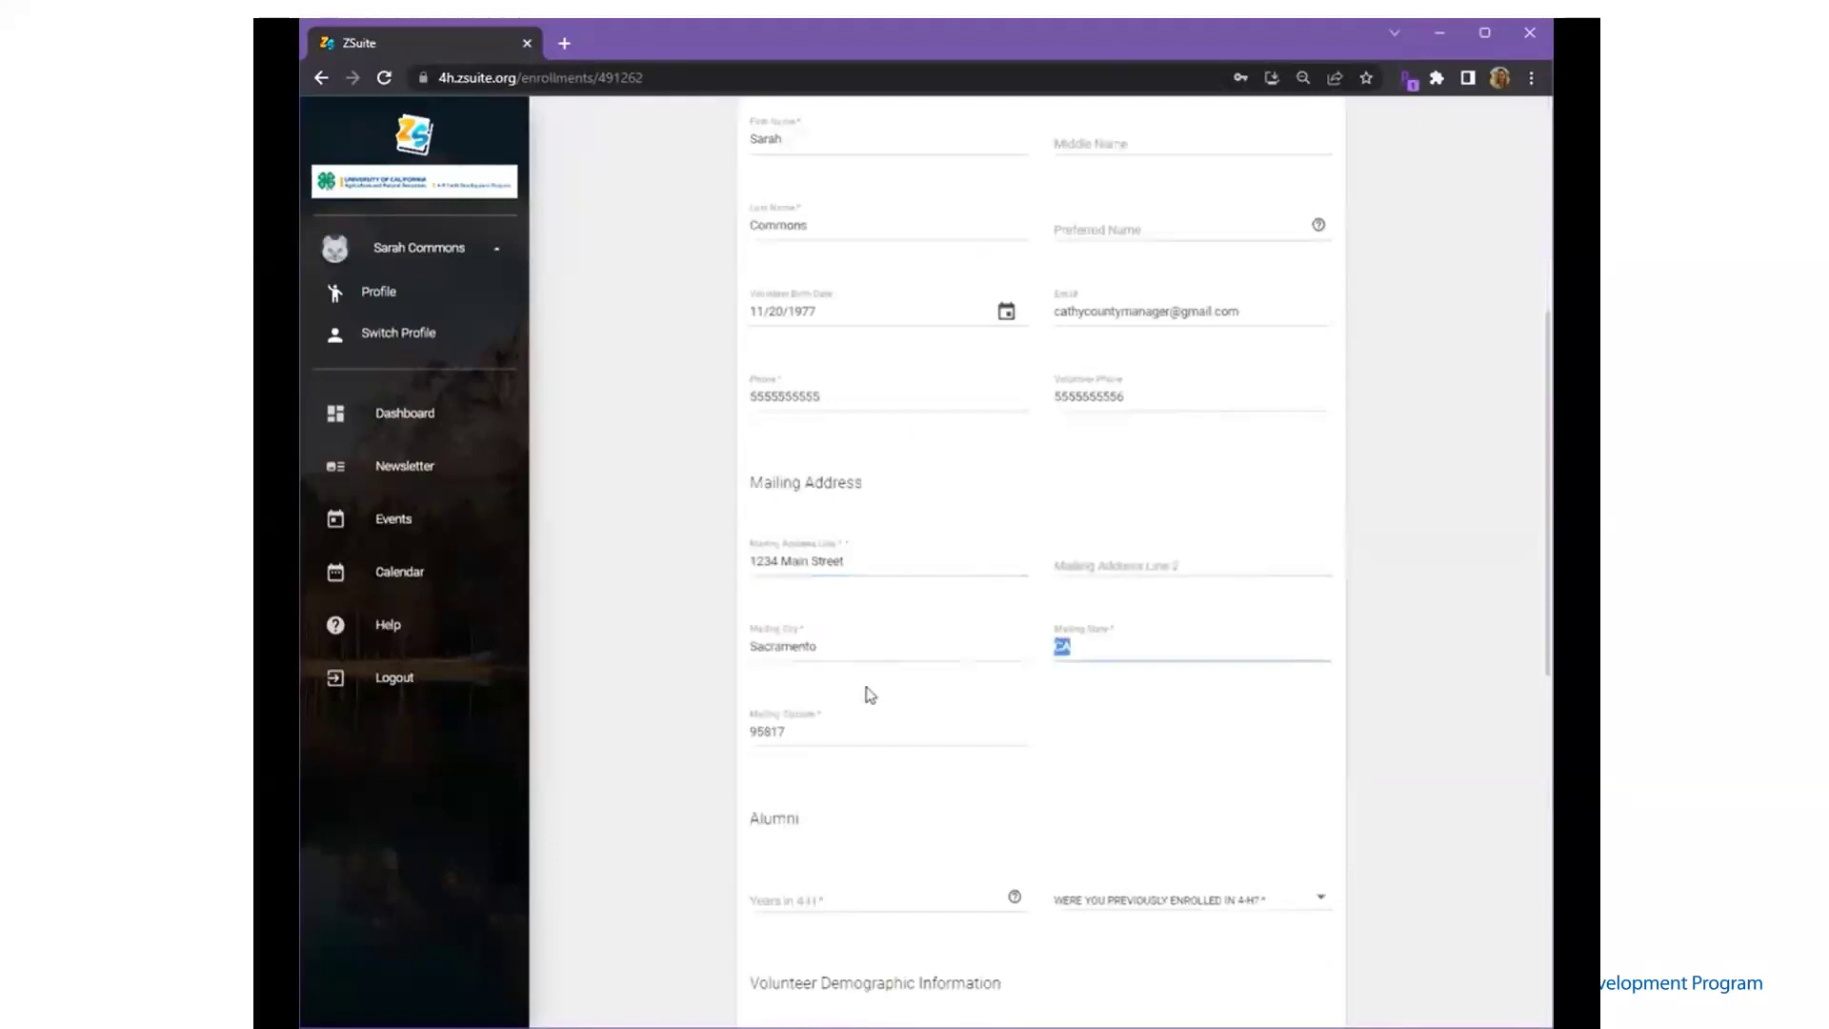
key("Tab")
key("Tab")
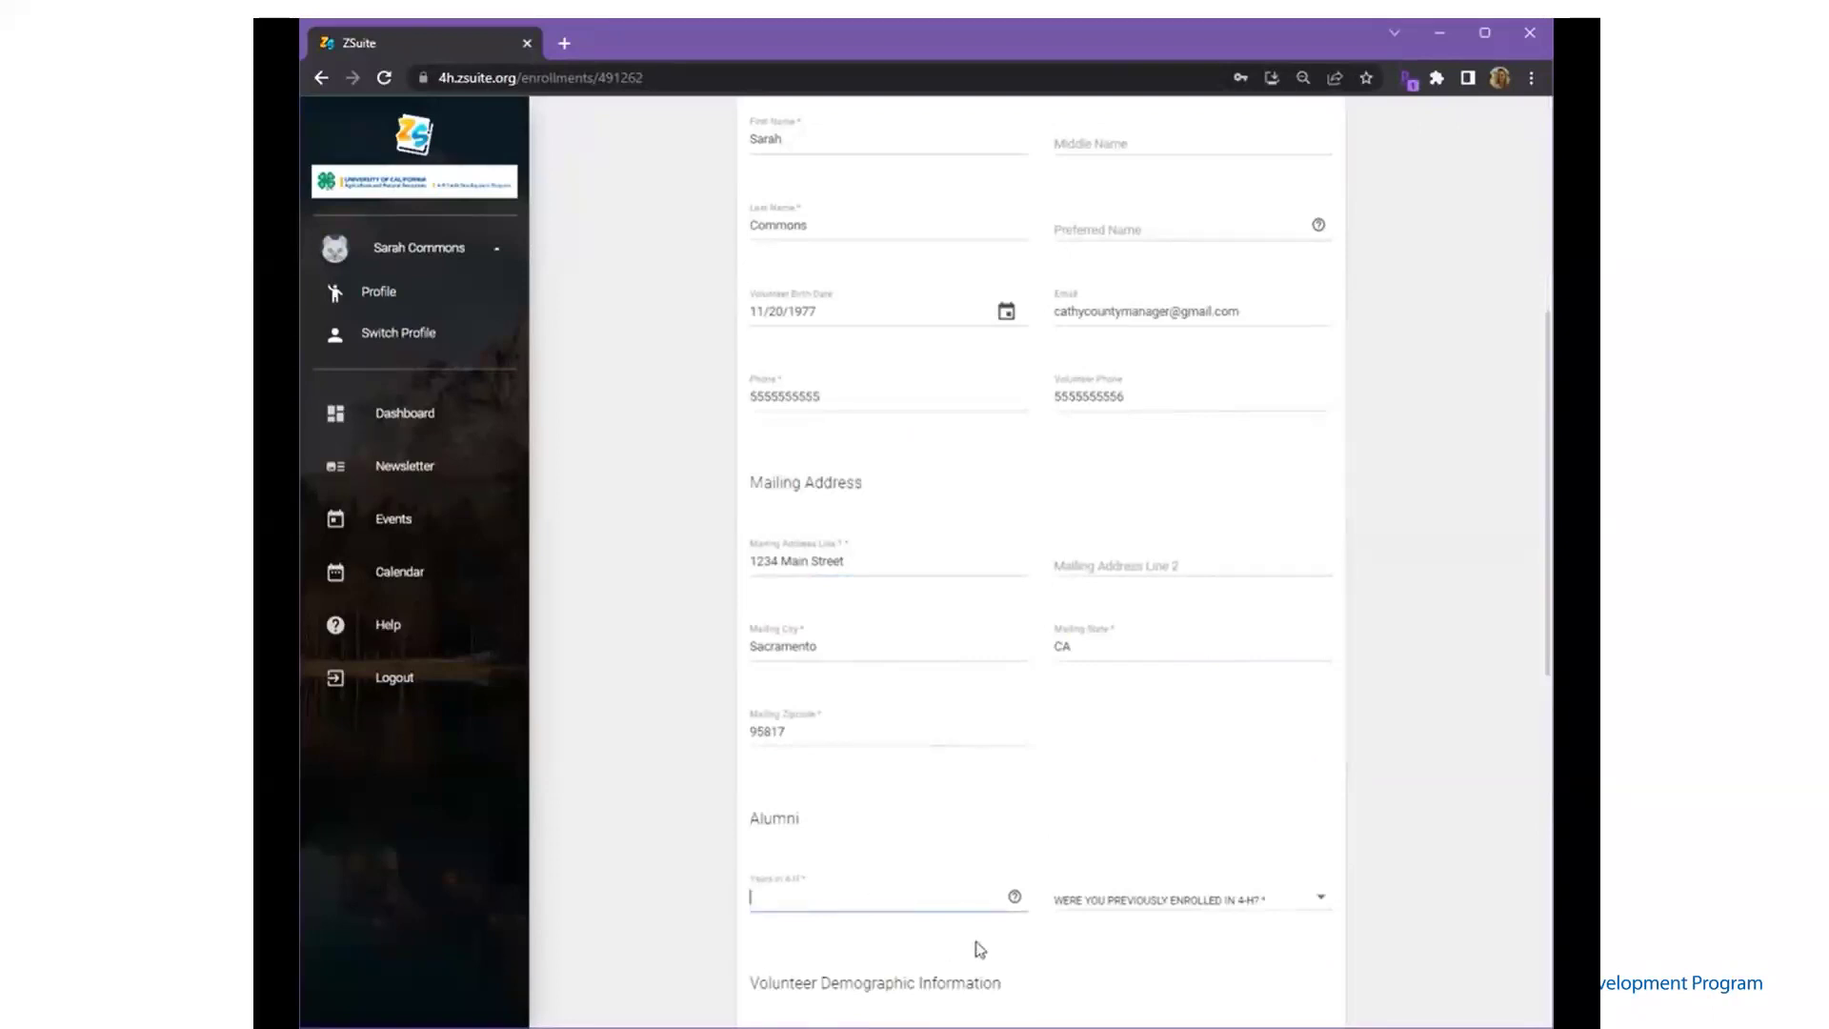
- Set Years in 4-H to 13 and answer Yes to previously enrolled
left_click(1017, 899)
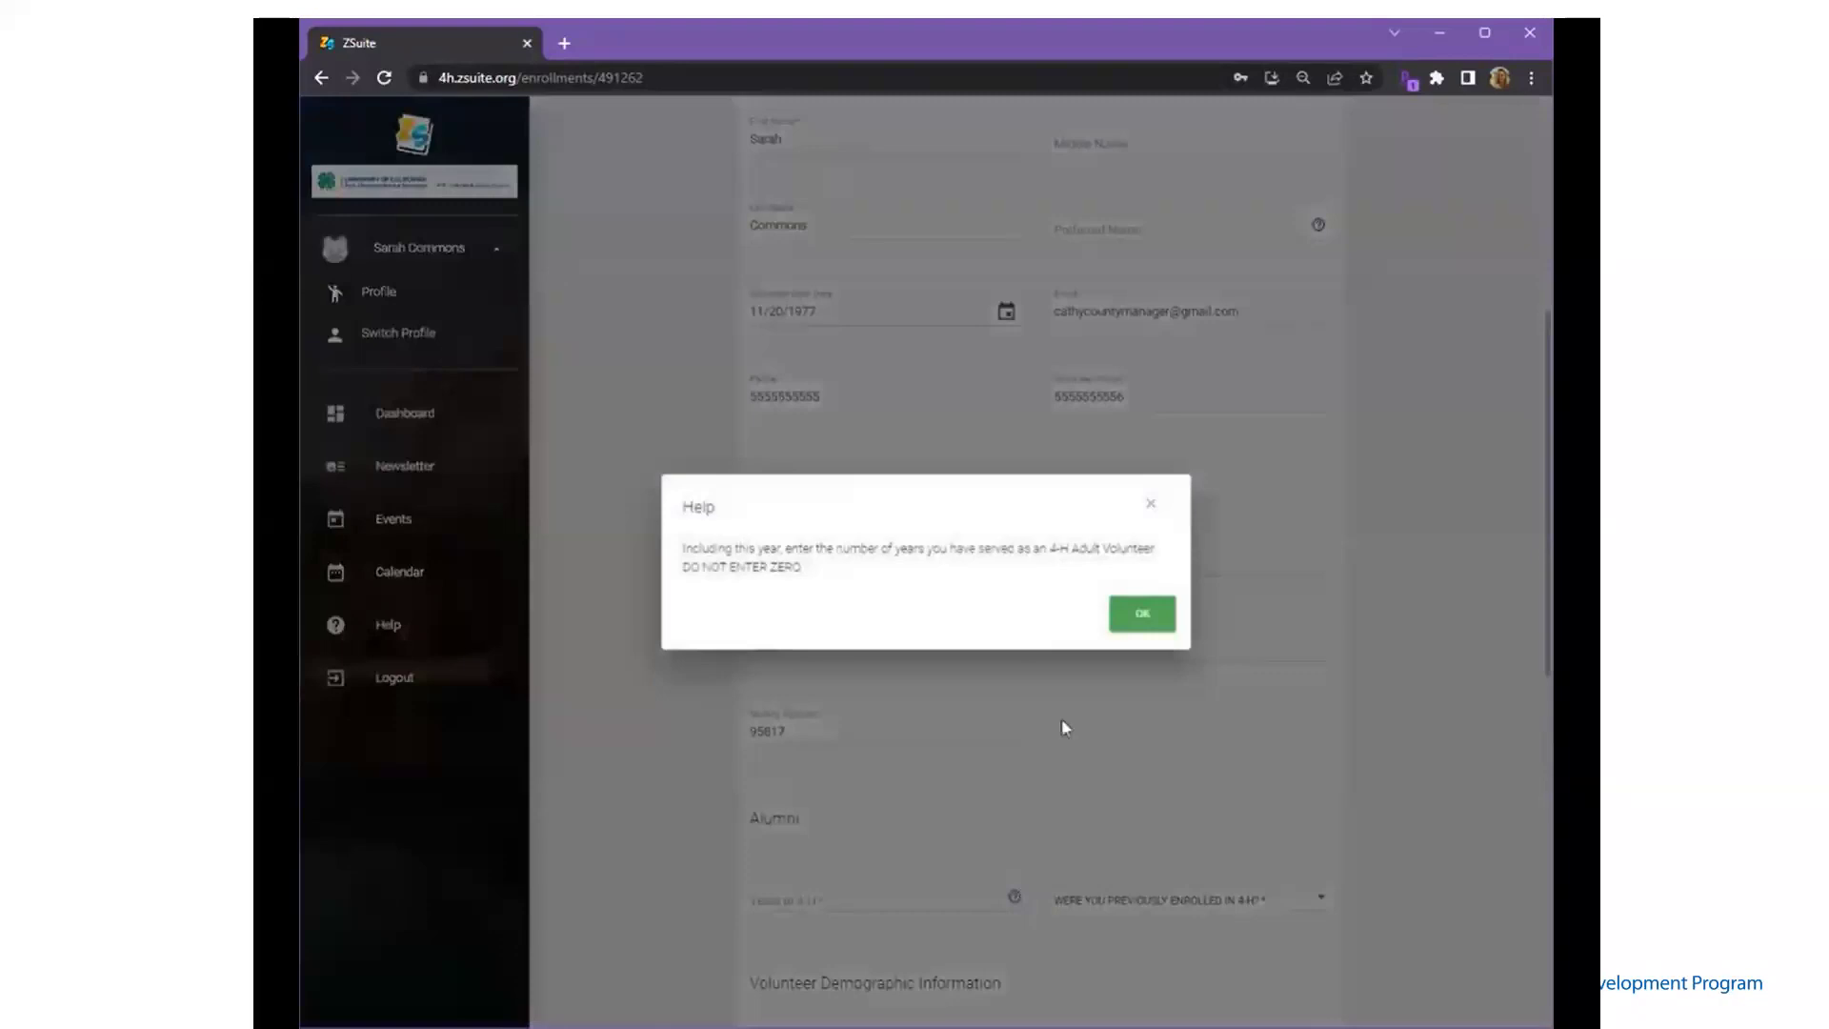
left_click(1142, 618)
left_click(860, 897)
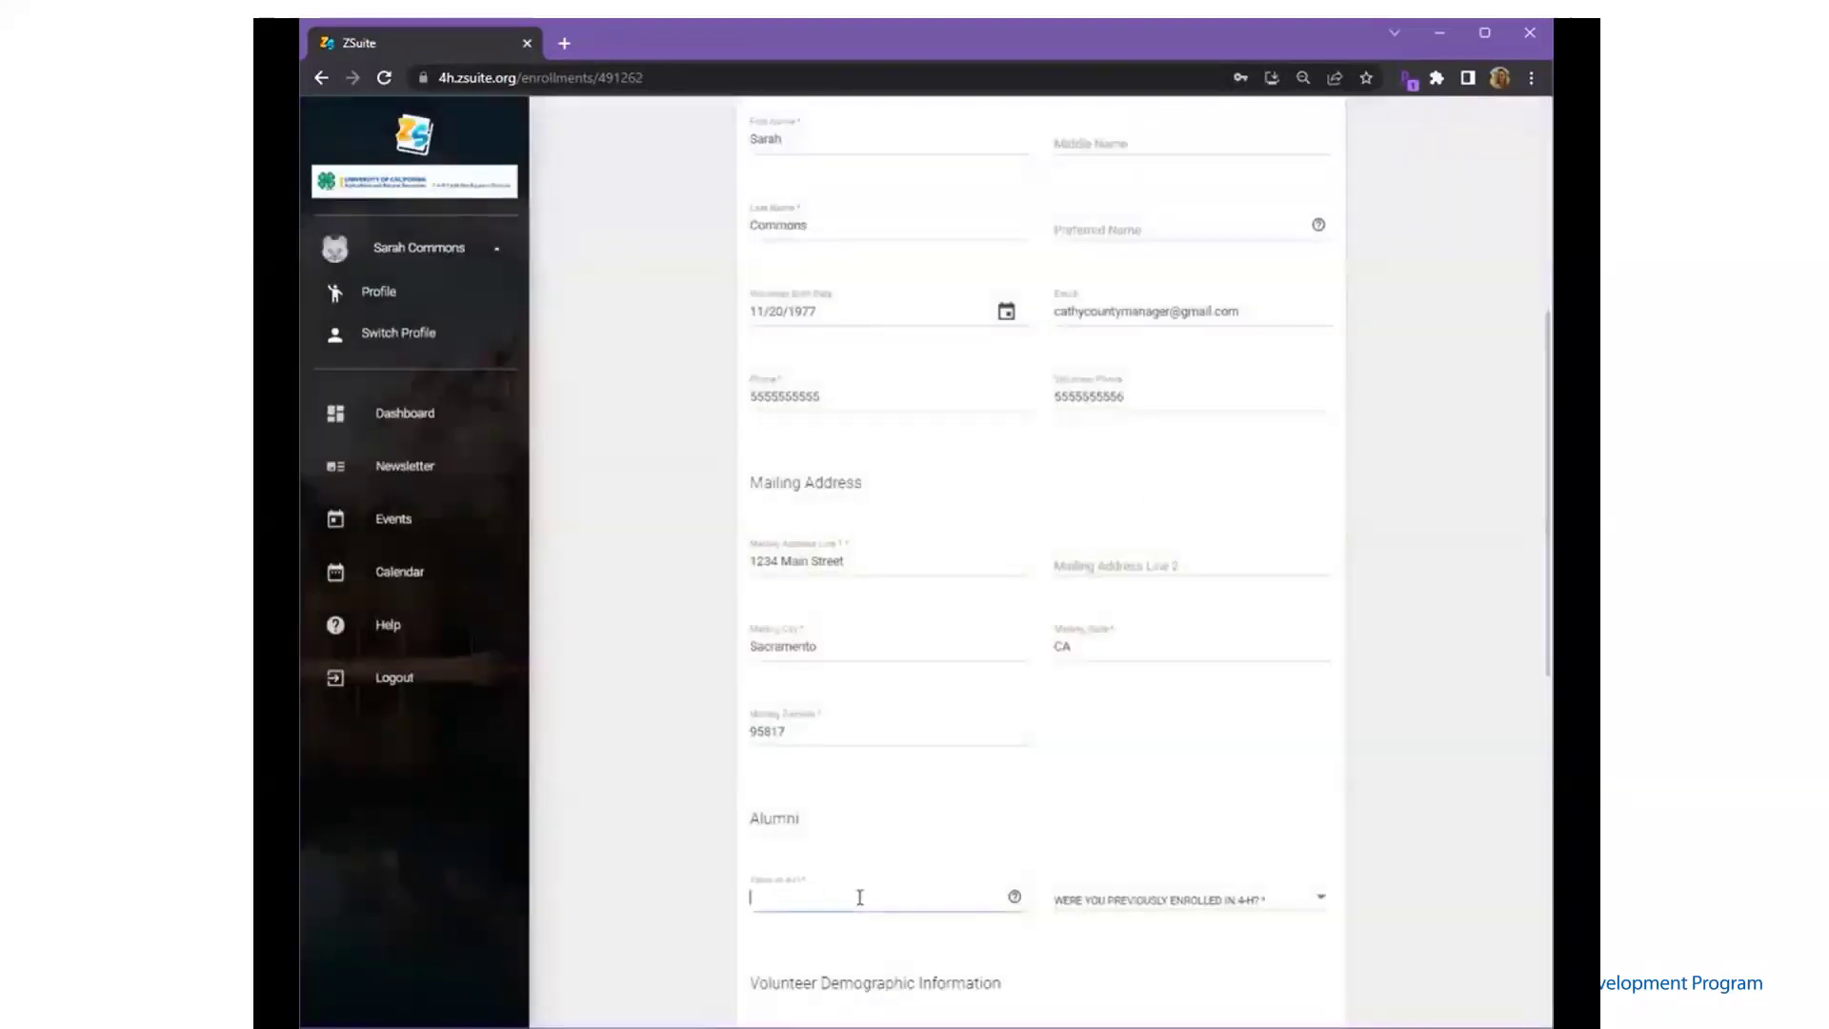
type("13")
left_click(1176, 912)
left_click(1175, 913)
- Enter last year enrolled 1999, county Mesa, and alumni state AZ
scroll(1175, 909, "down", 3)
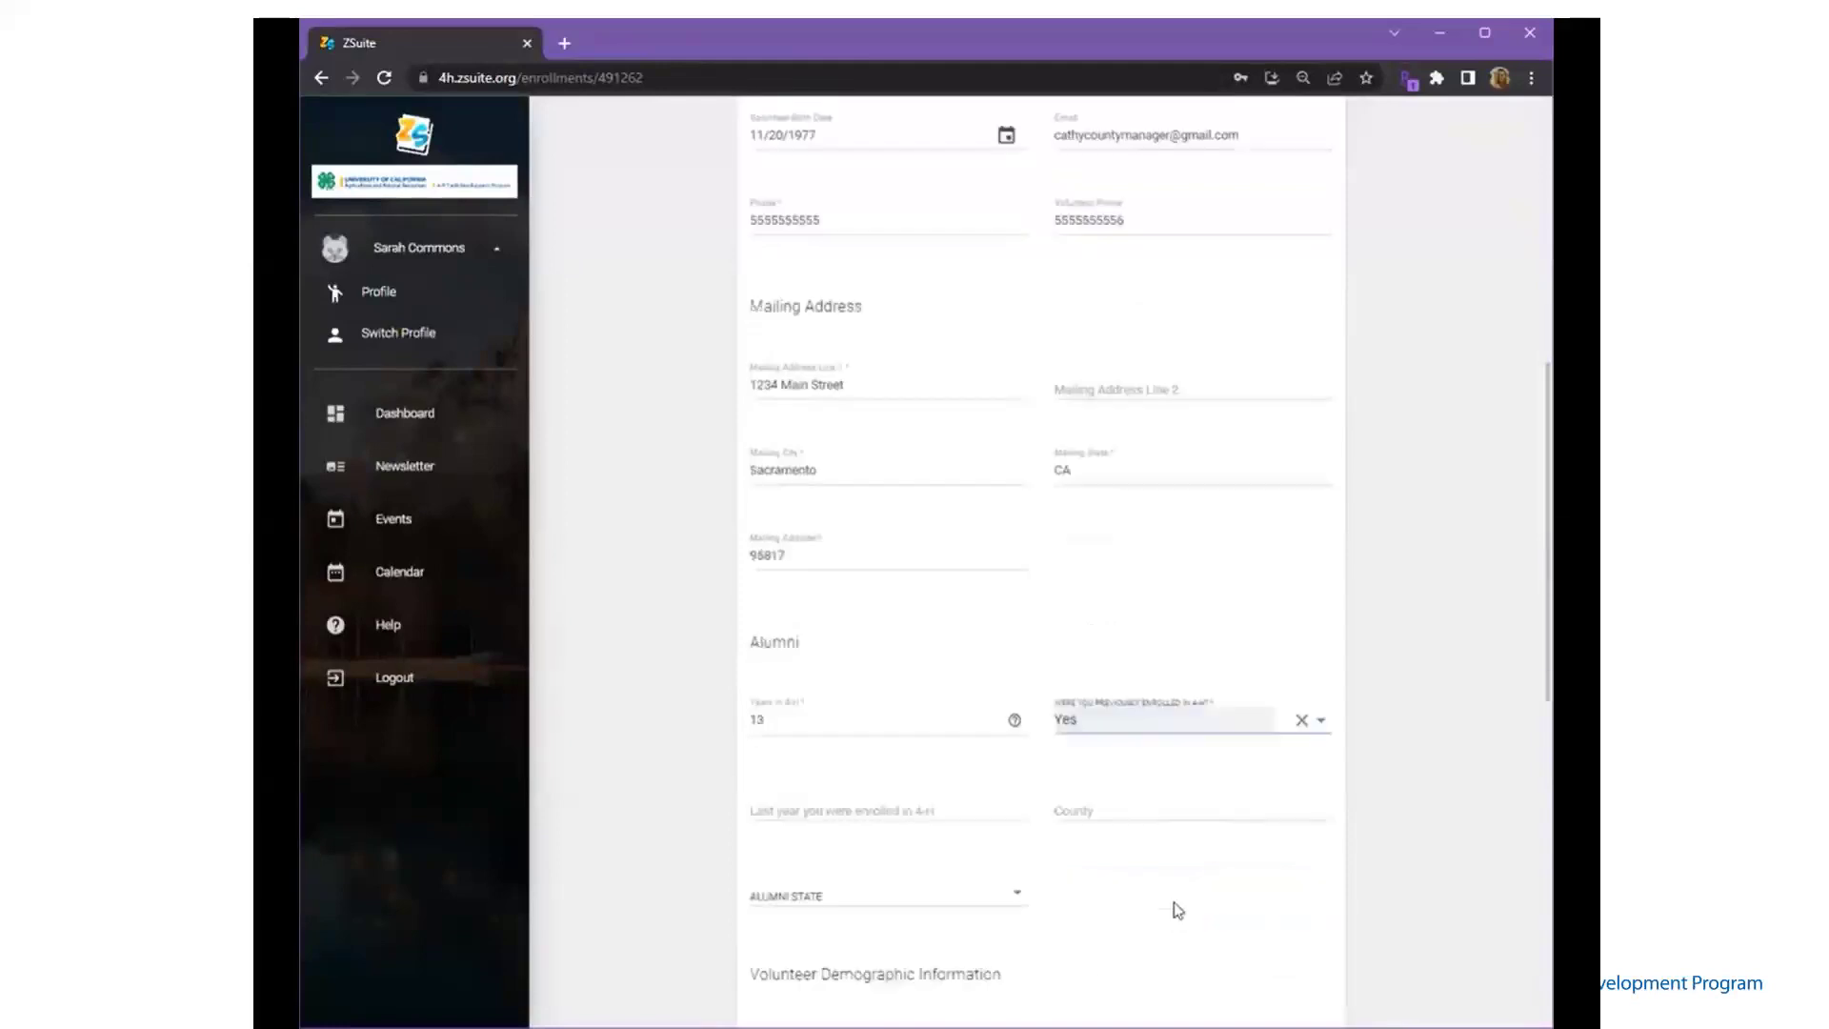
left_click(928, 723)
type("1999")
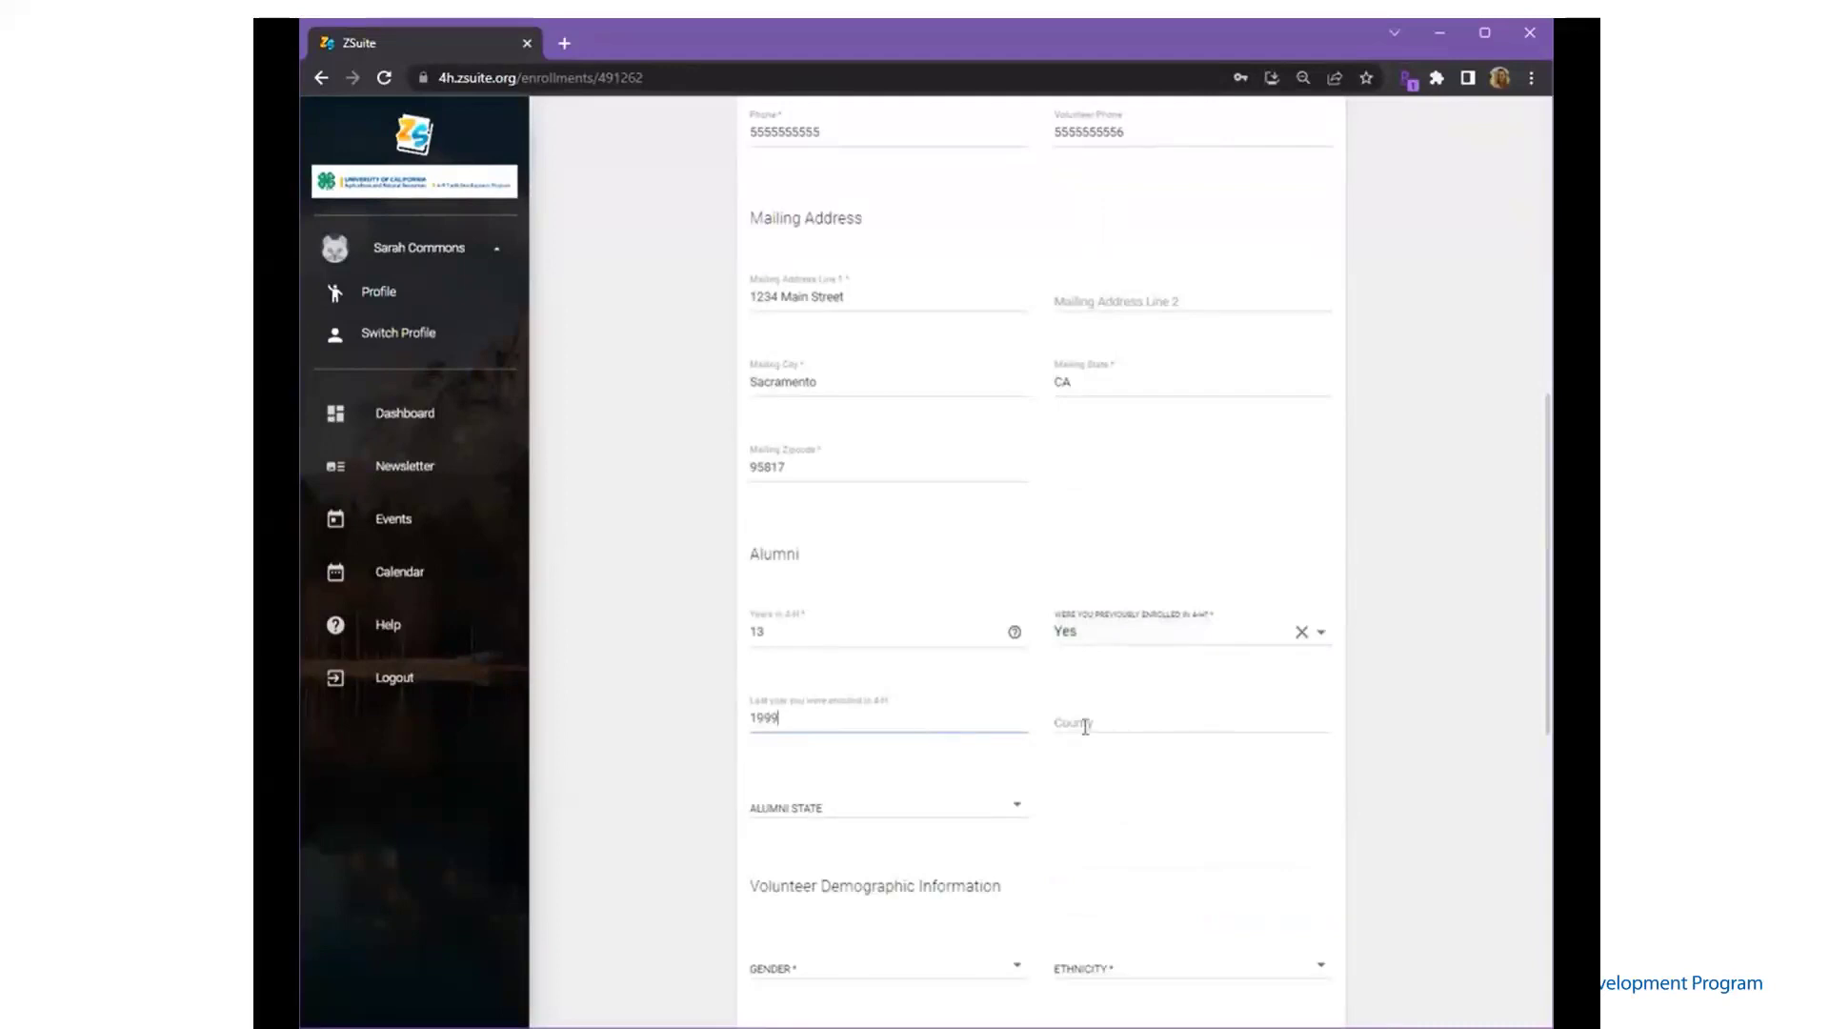
left_click(1085, 727)
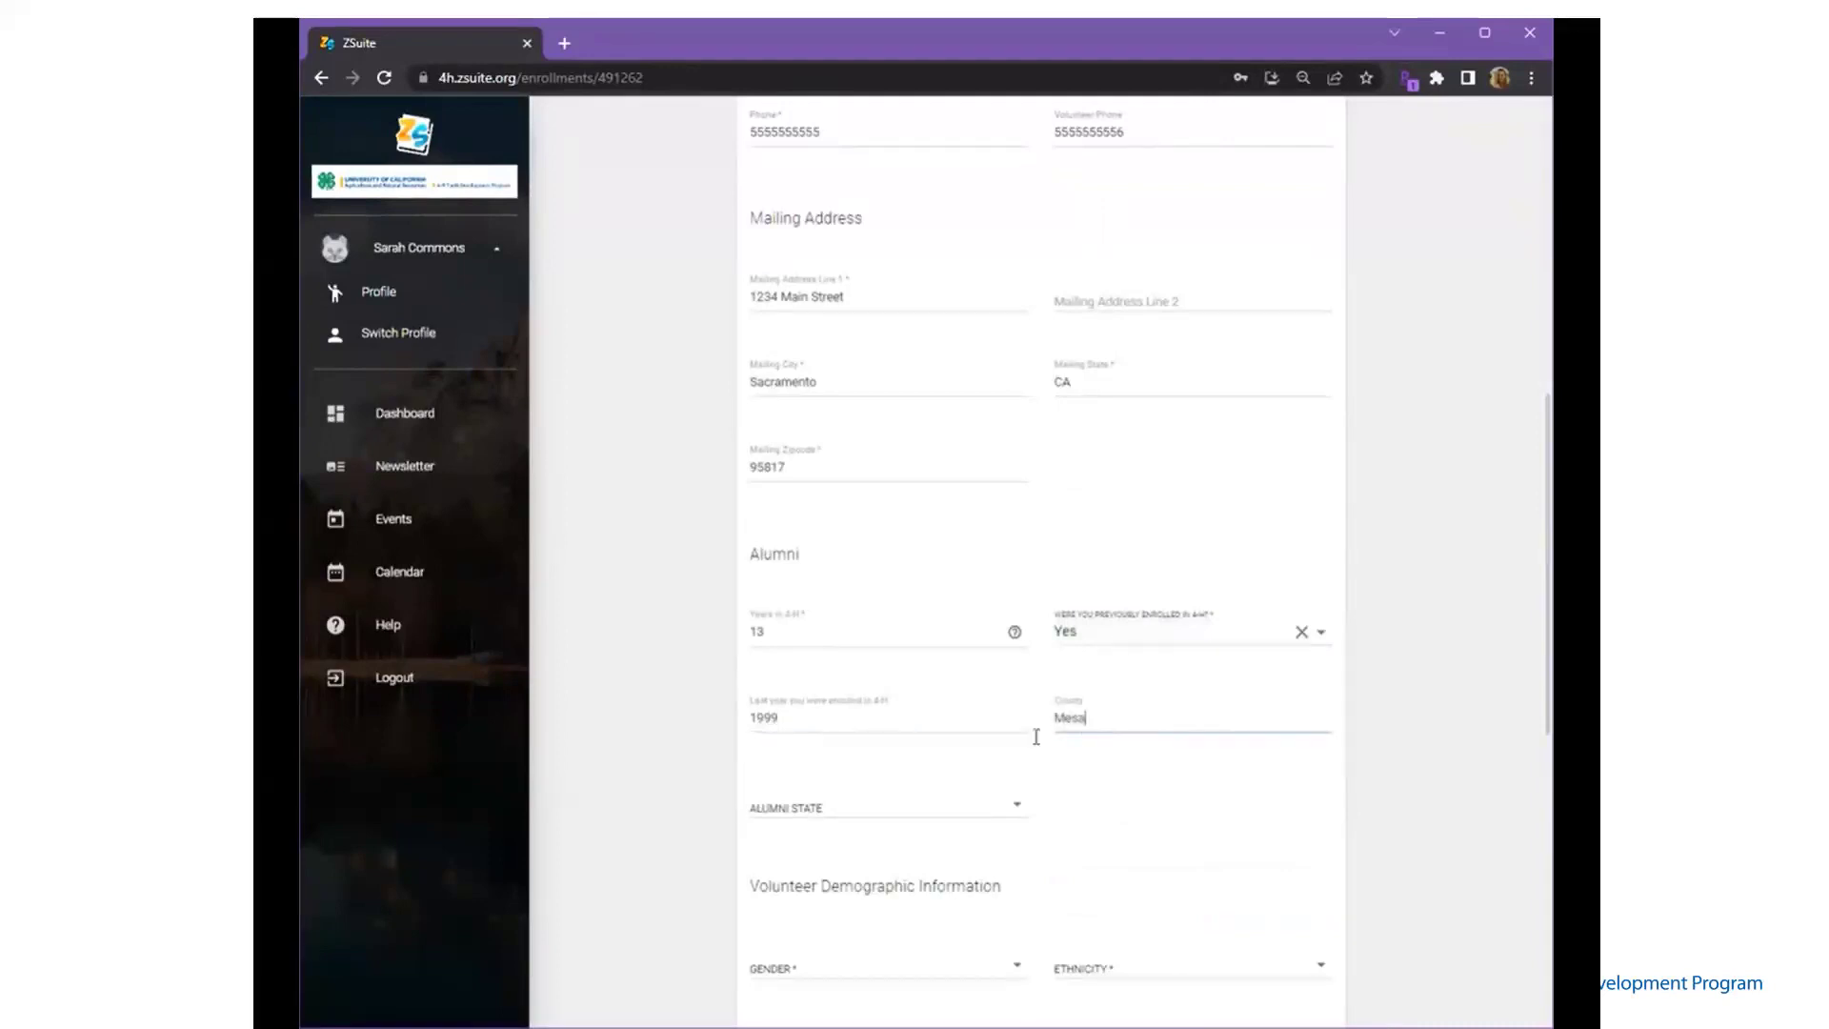
left_click(946, 817)
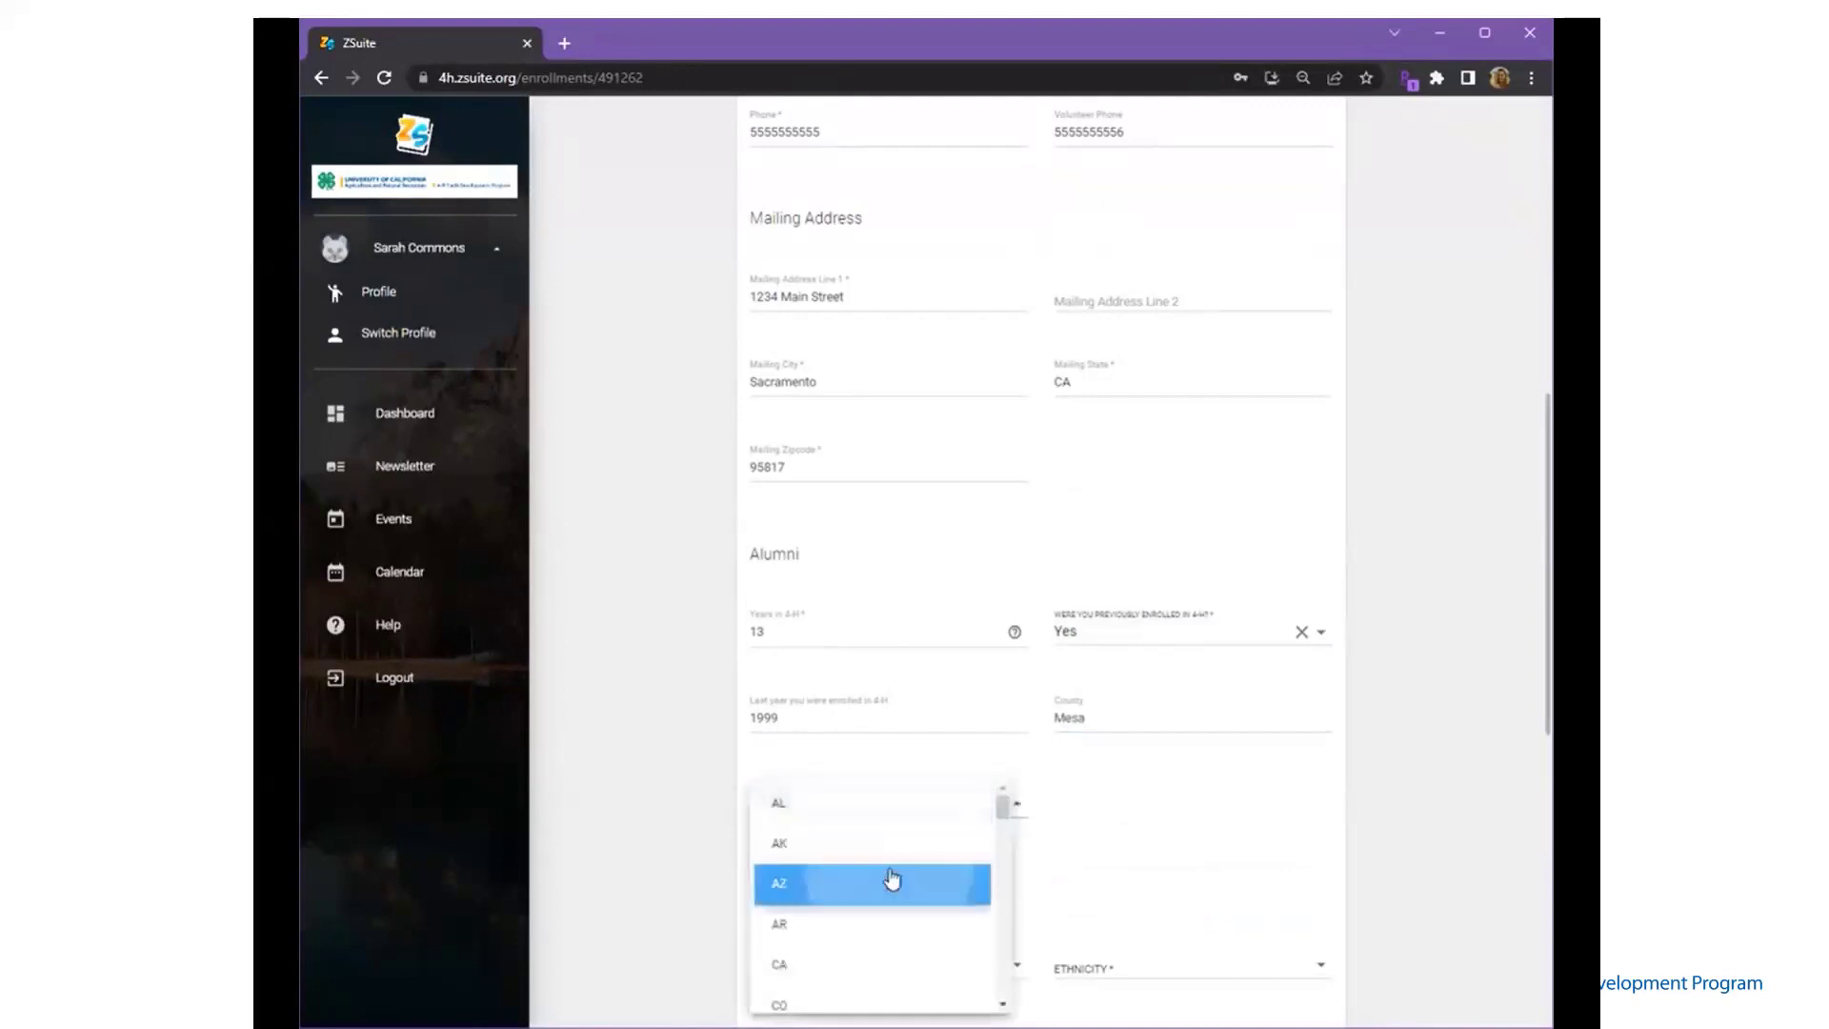
left_click(893, 879)
- Set gender to Gender Identity Not Listed and ethnicity to Non Hispanic or Latino
scroll(1095, 869, "down", 2)
left_click(992, 805)
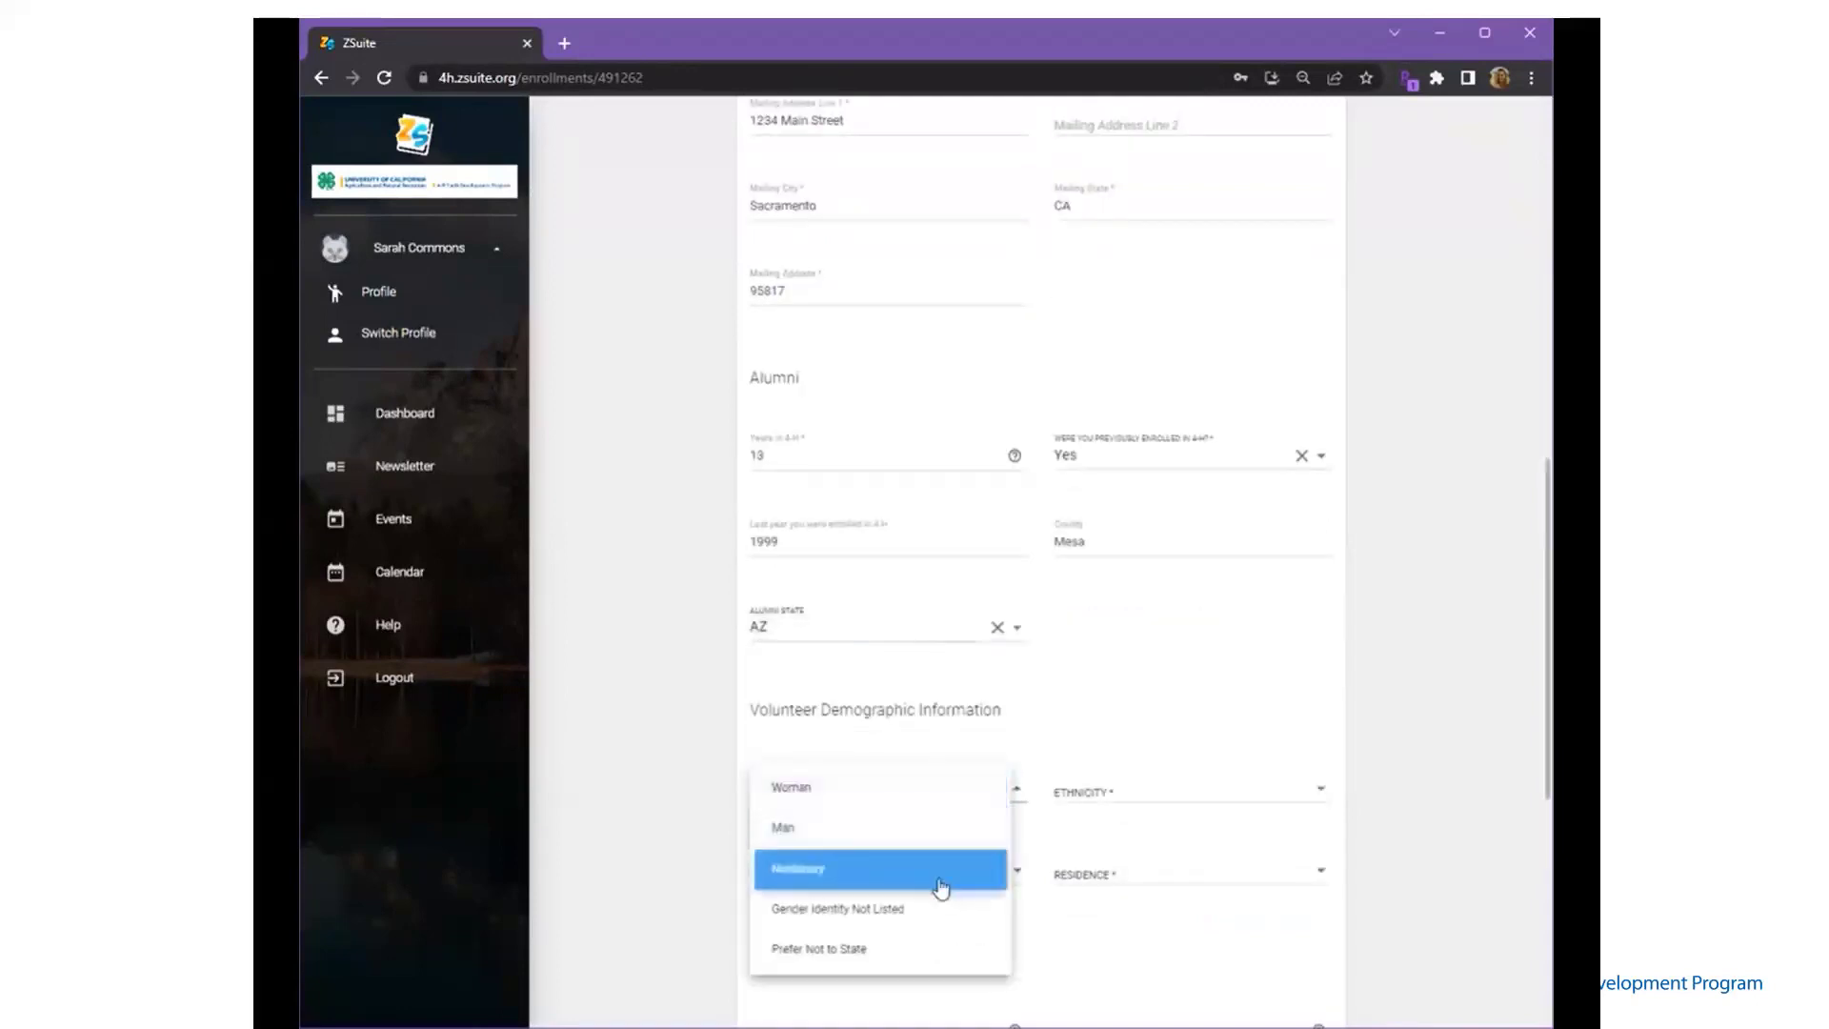
left_click(931, 917)
left_click(1141, 792)
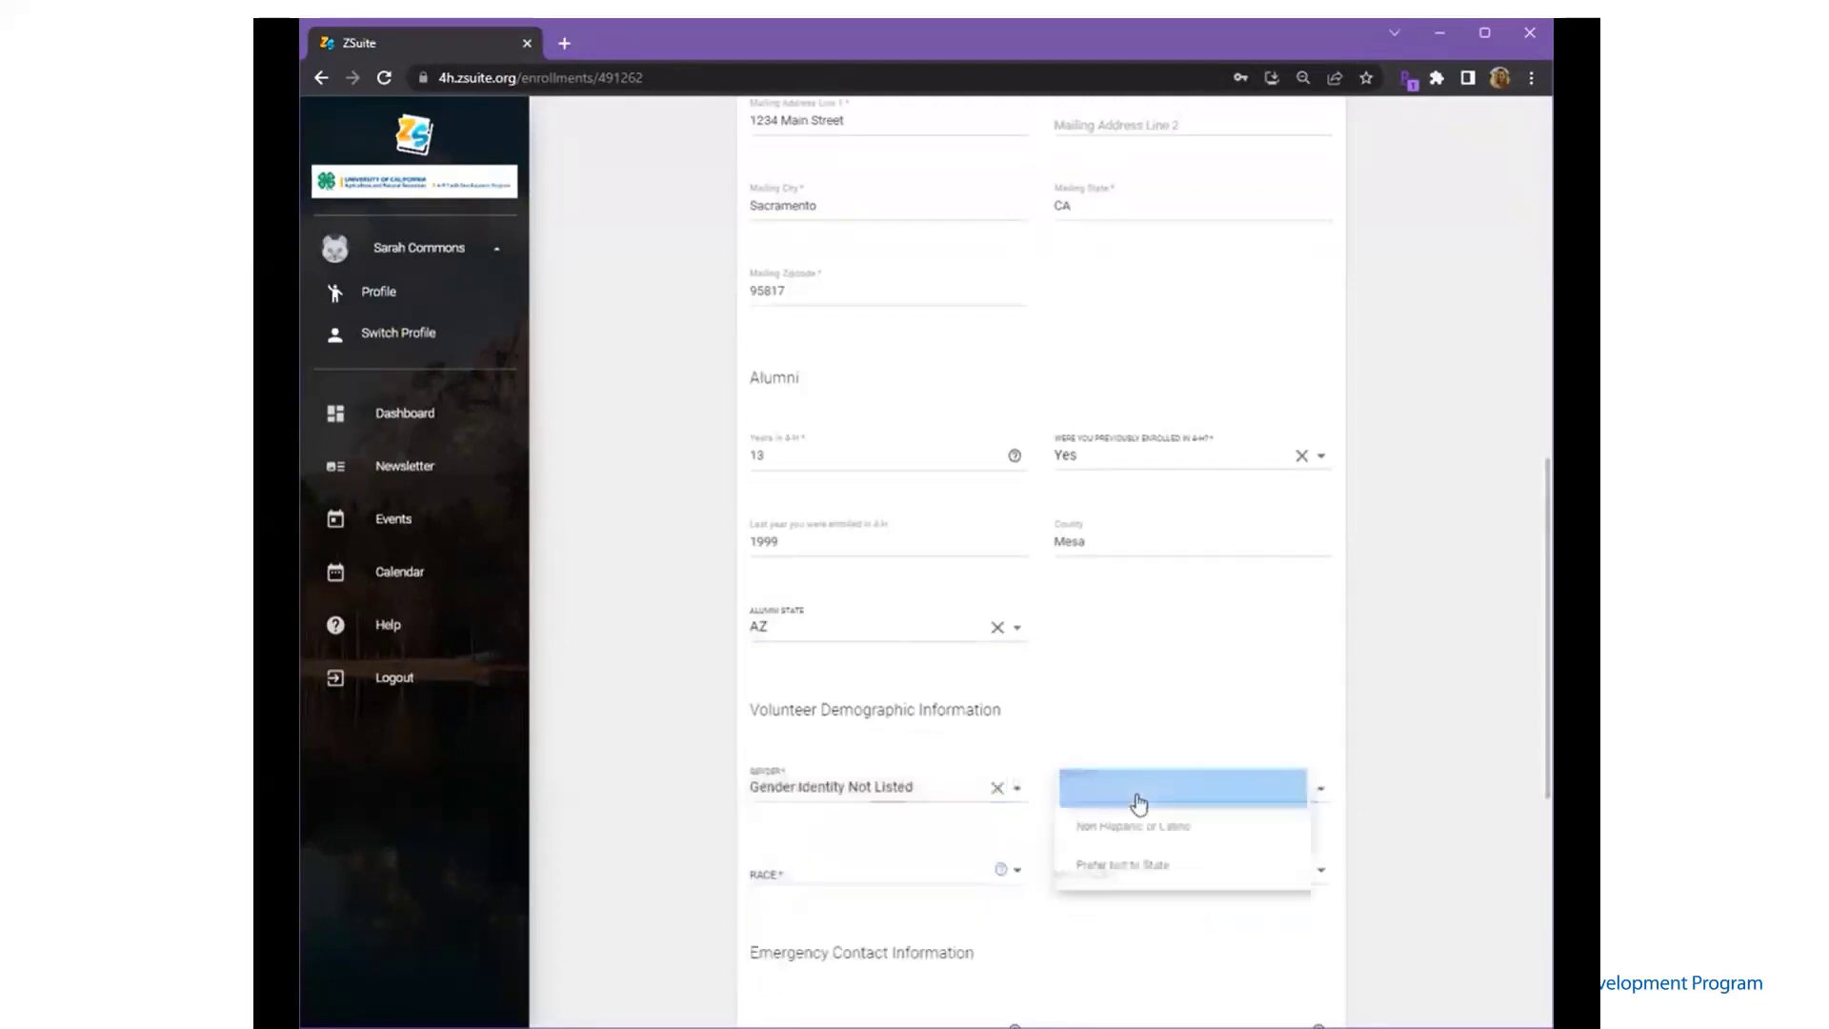
left_click(1133, 829)
- Set race to Prefer Not to State and residence to a 10,000–50,000 town/city
left_click(1001, 869)
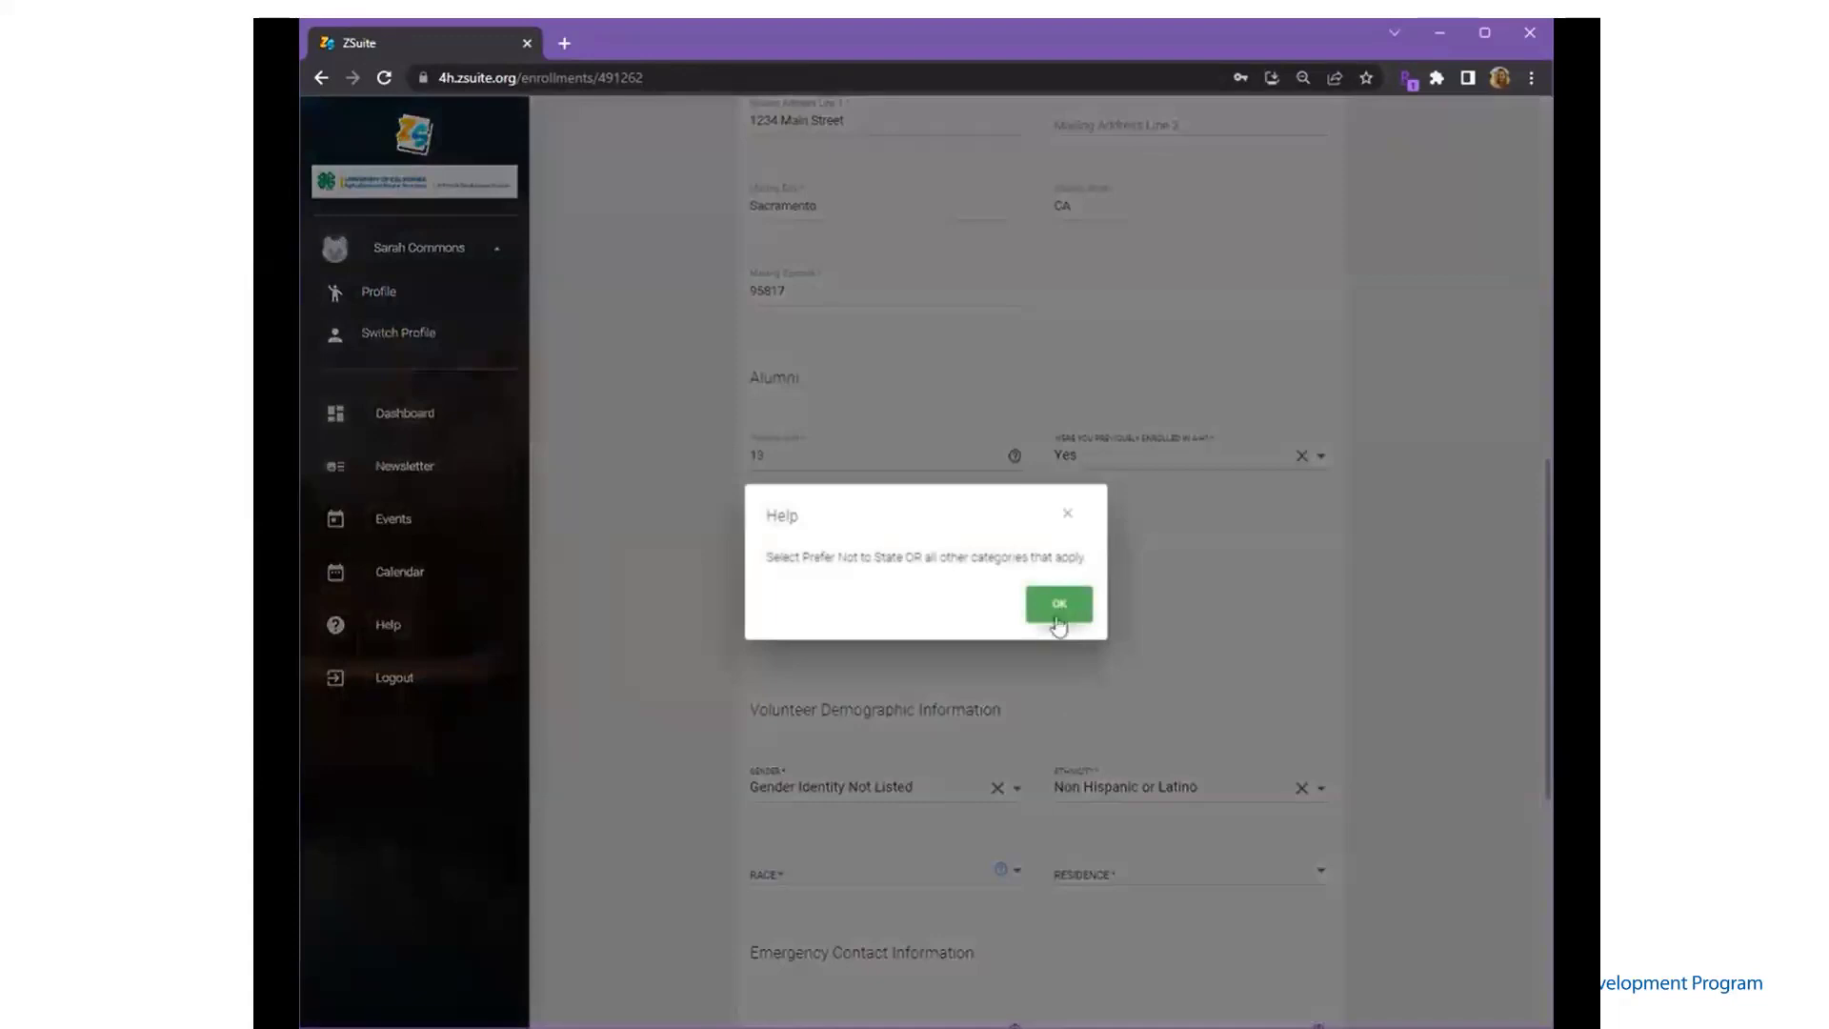
left_click(1058, 606)
left_click(904, 880)
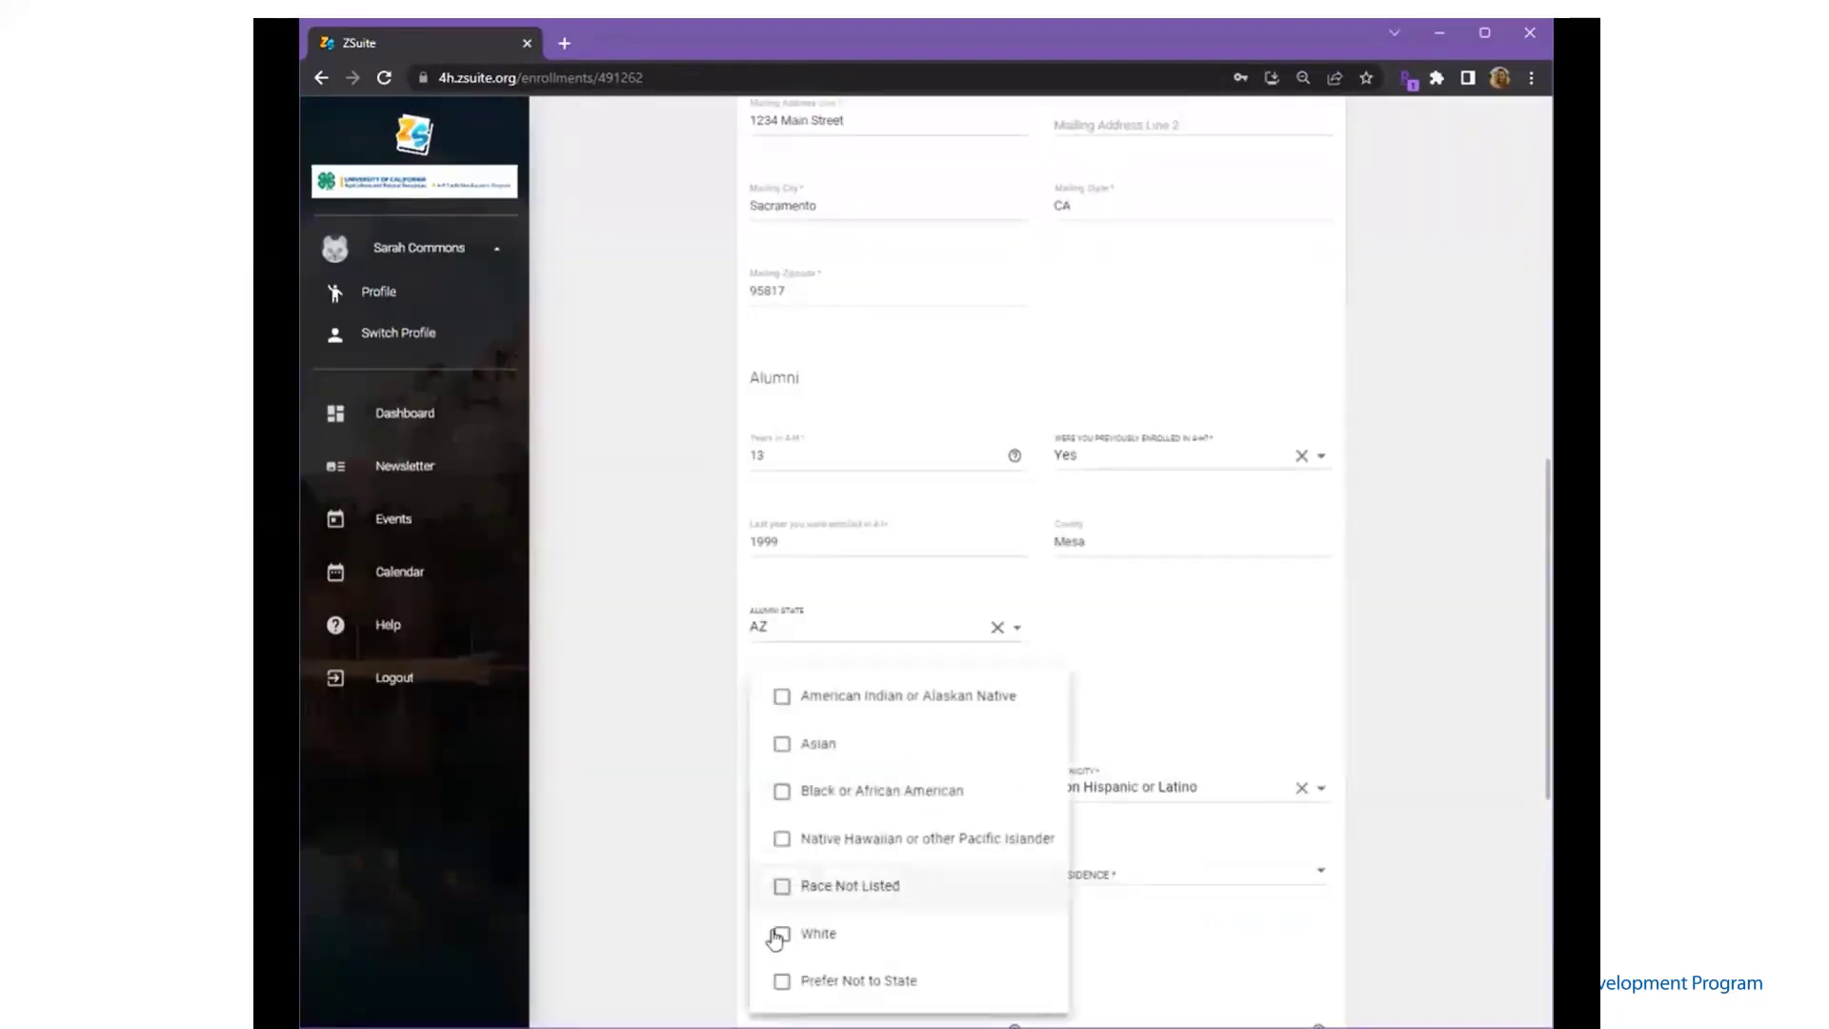
left_click(774, 981)
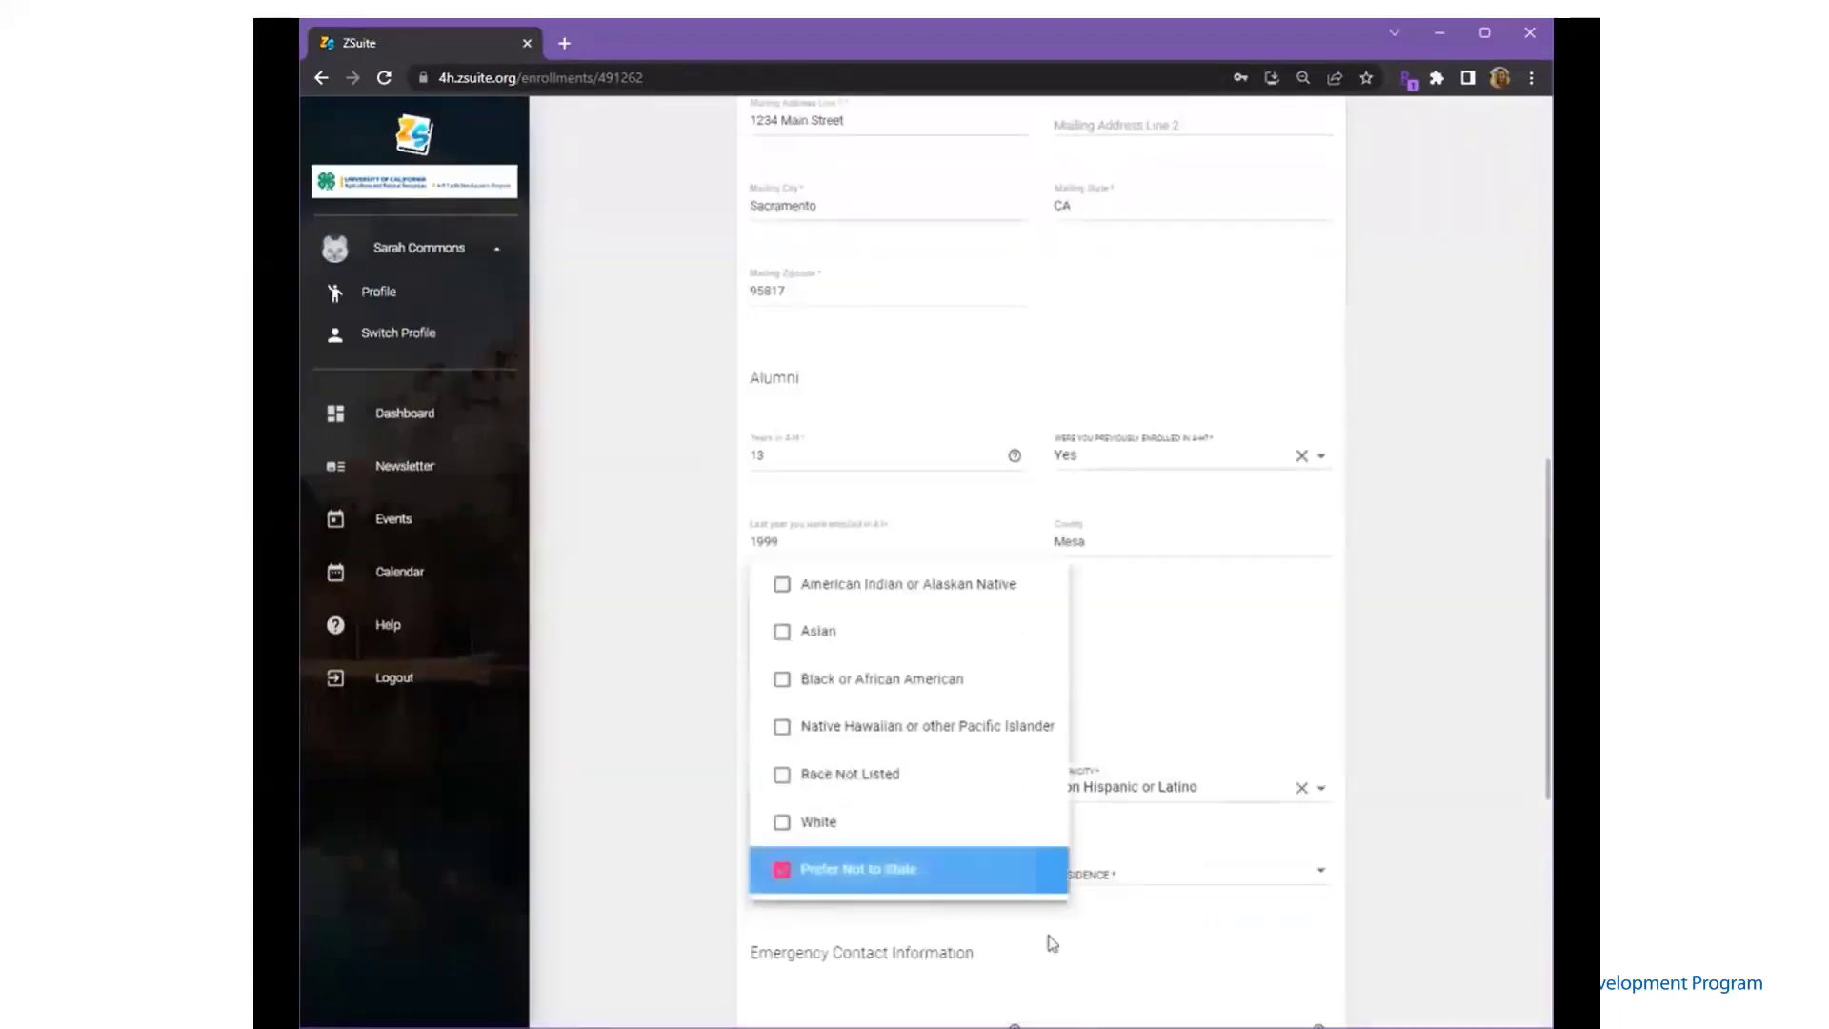
left_click(1146, 882)
left_click(1147, 874)
left_click(1146, 878)
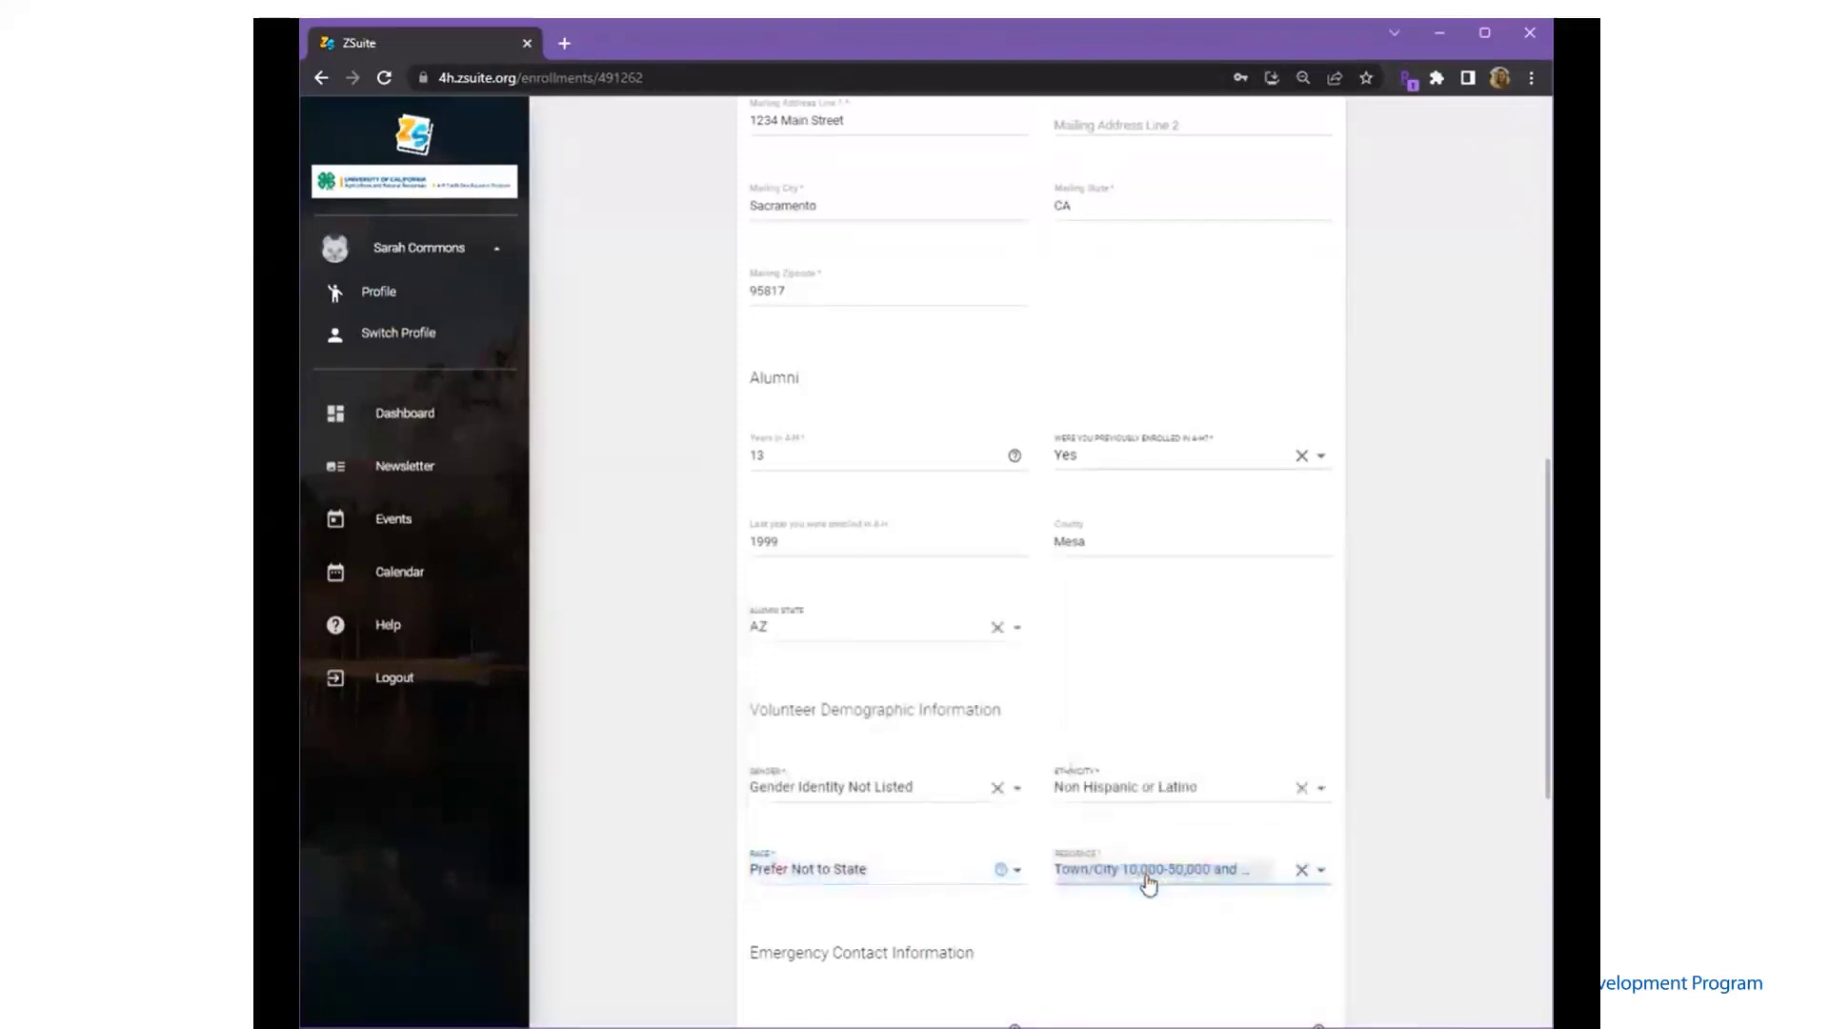
scroll(1146, 874, "down", 5)
- Enter the emergency contact's name and phone number
left_click(828, 596)
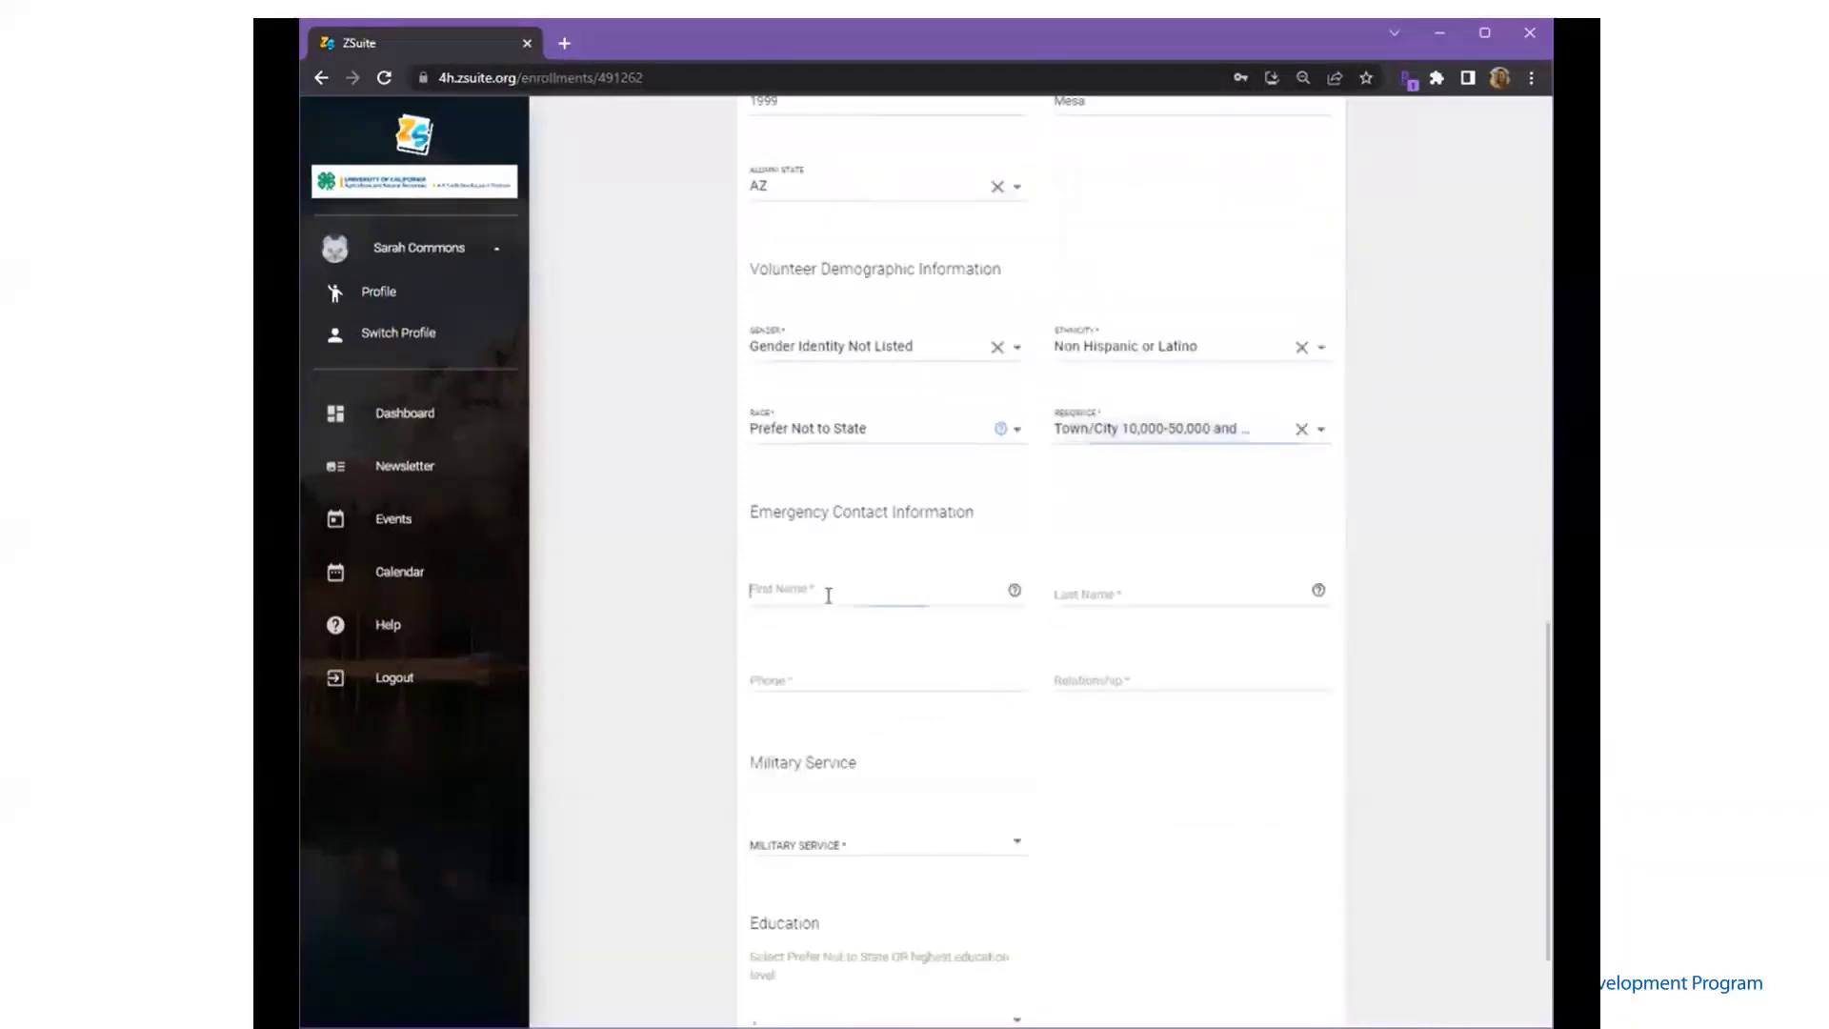
type("Tim")
key("Tab")
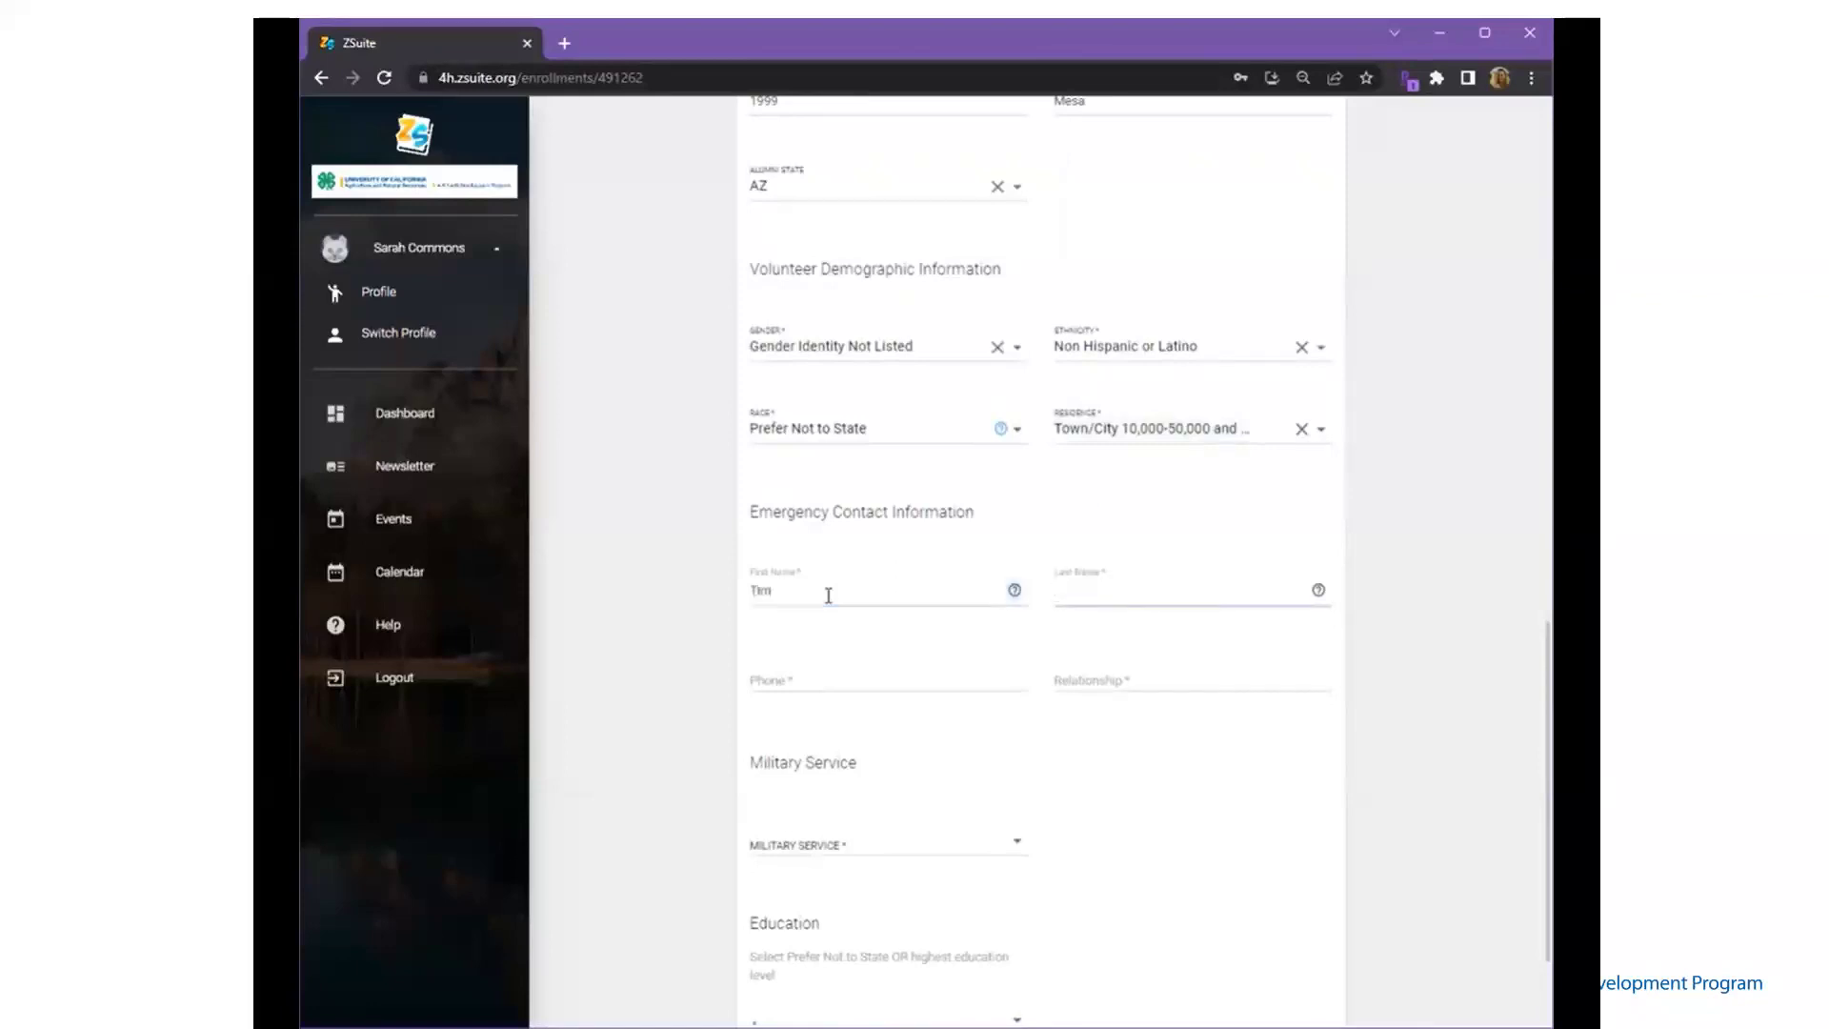
left_click(1012, 596)
left_click(1044, 613)
key("Tab")
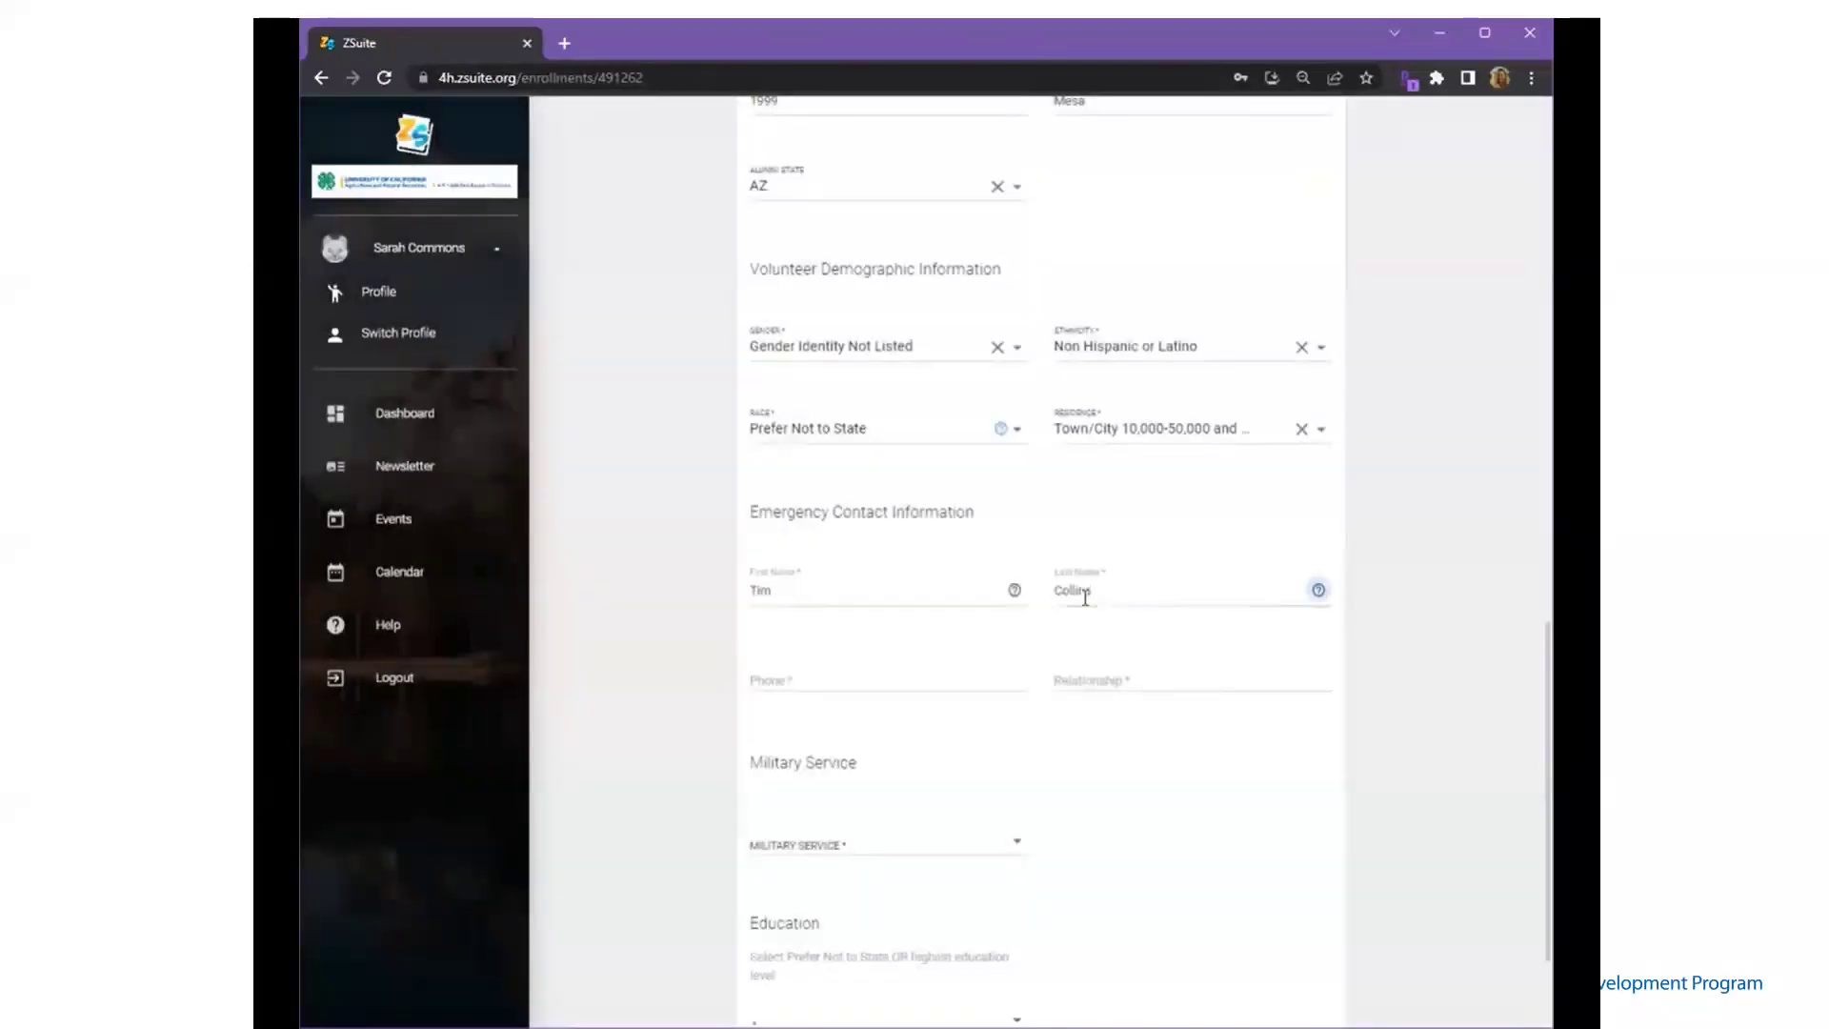
key("Tab")
type("555555")
key("Tab")
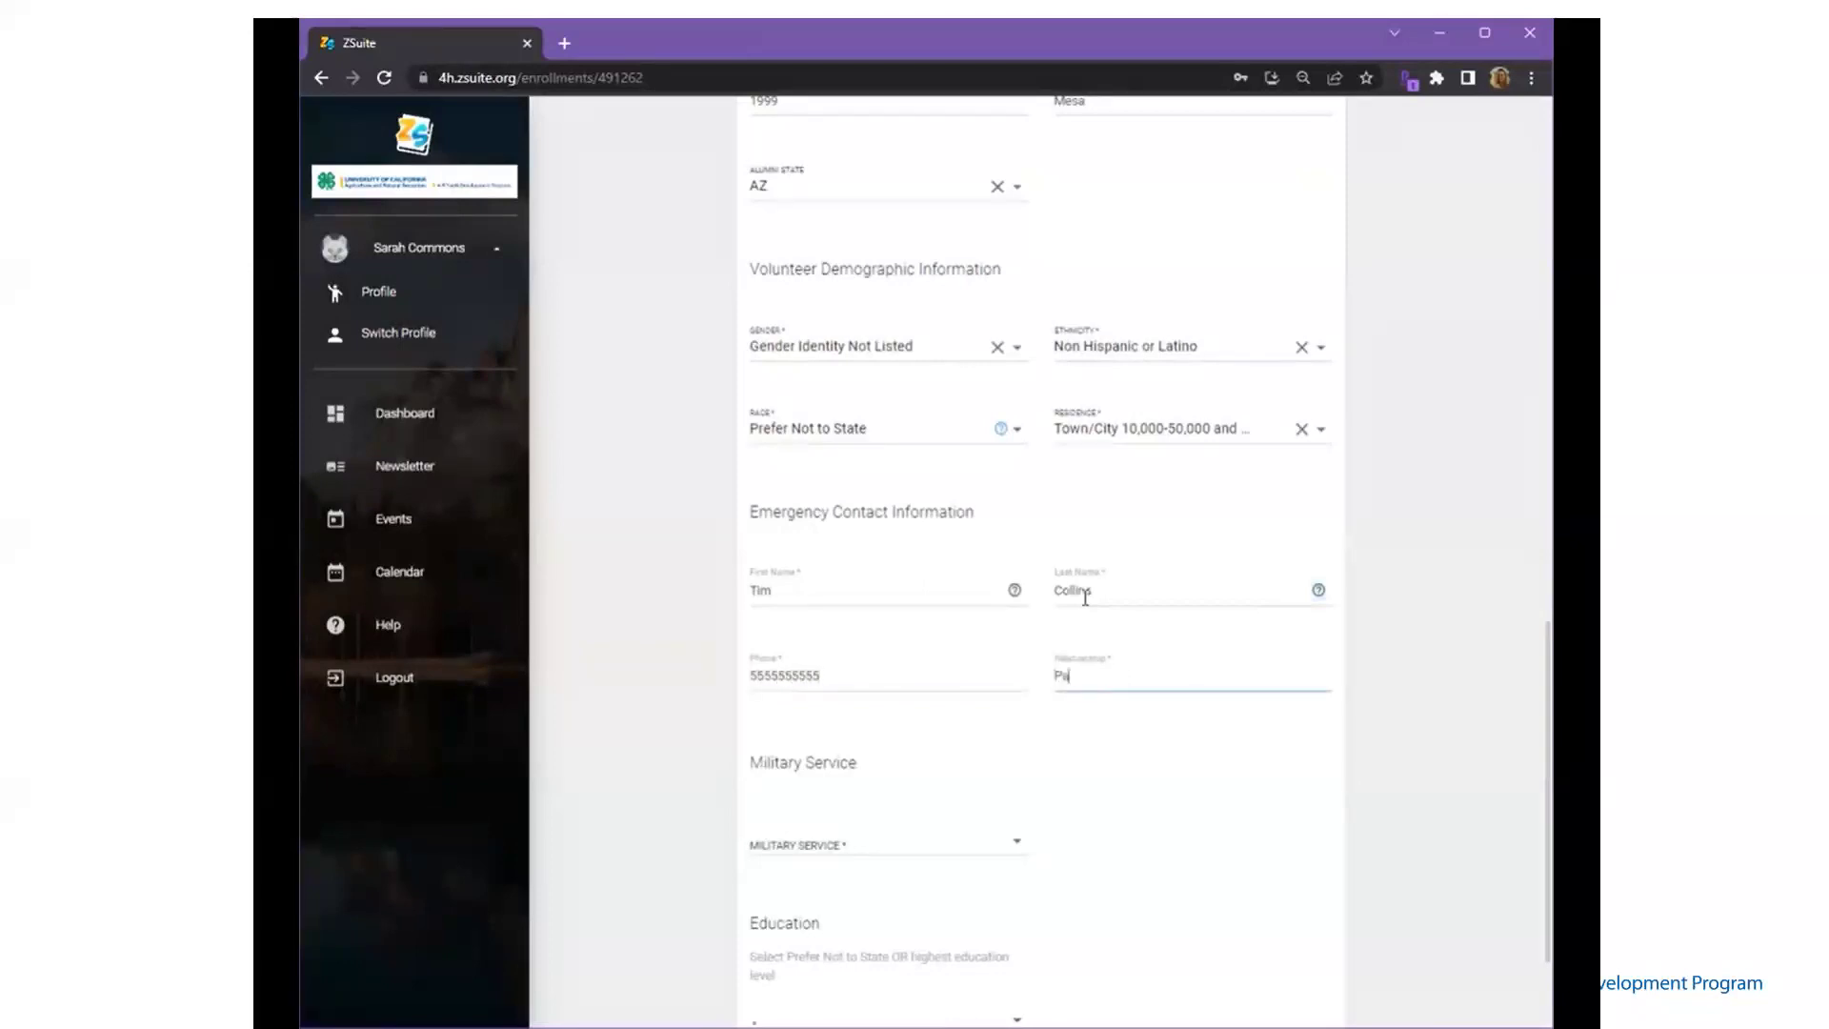
key("Tab")
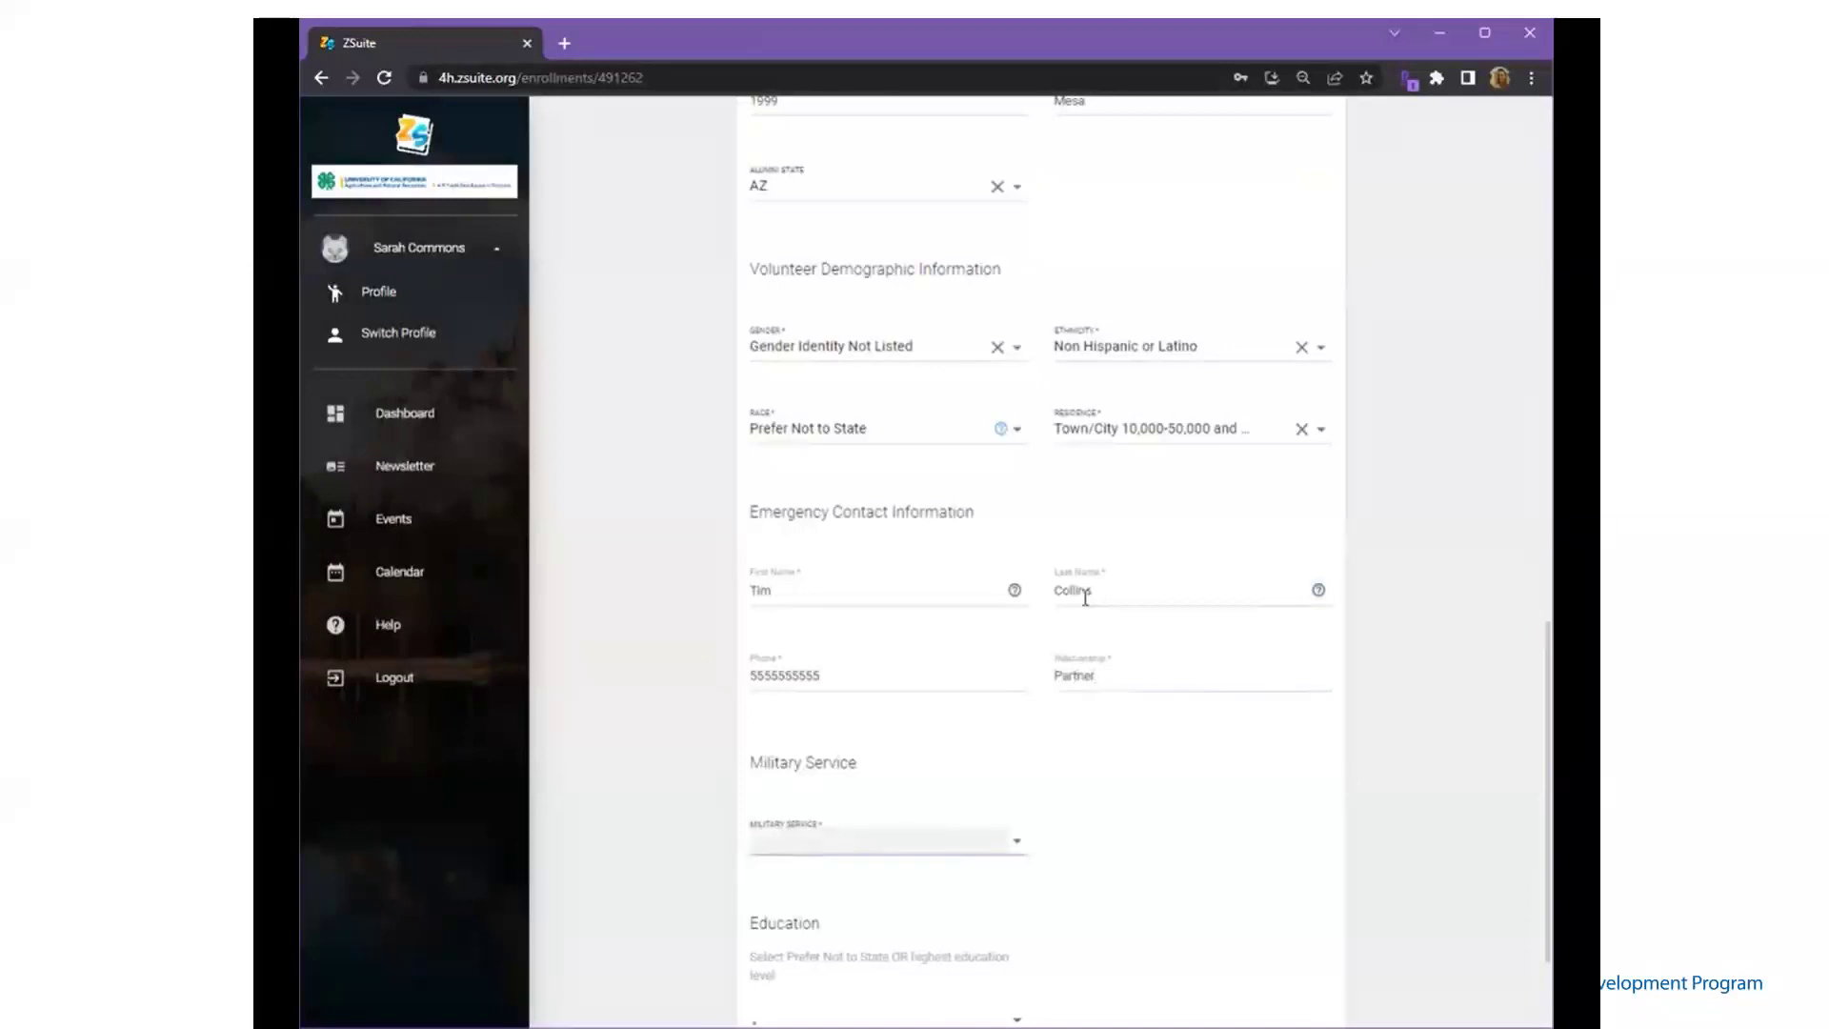
- Answer military service Yes (Retired, Army, Active Duty) and education Prefer Not To State, then continue
scroll(1082, 596, "down", 2)
left_click(1005, 674)
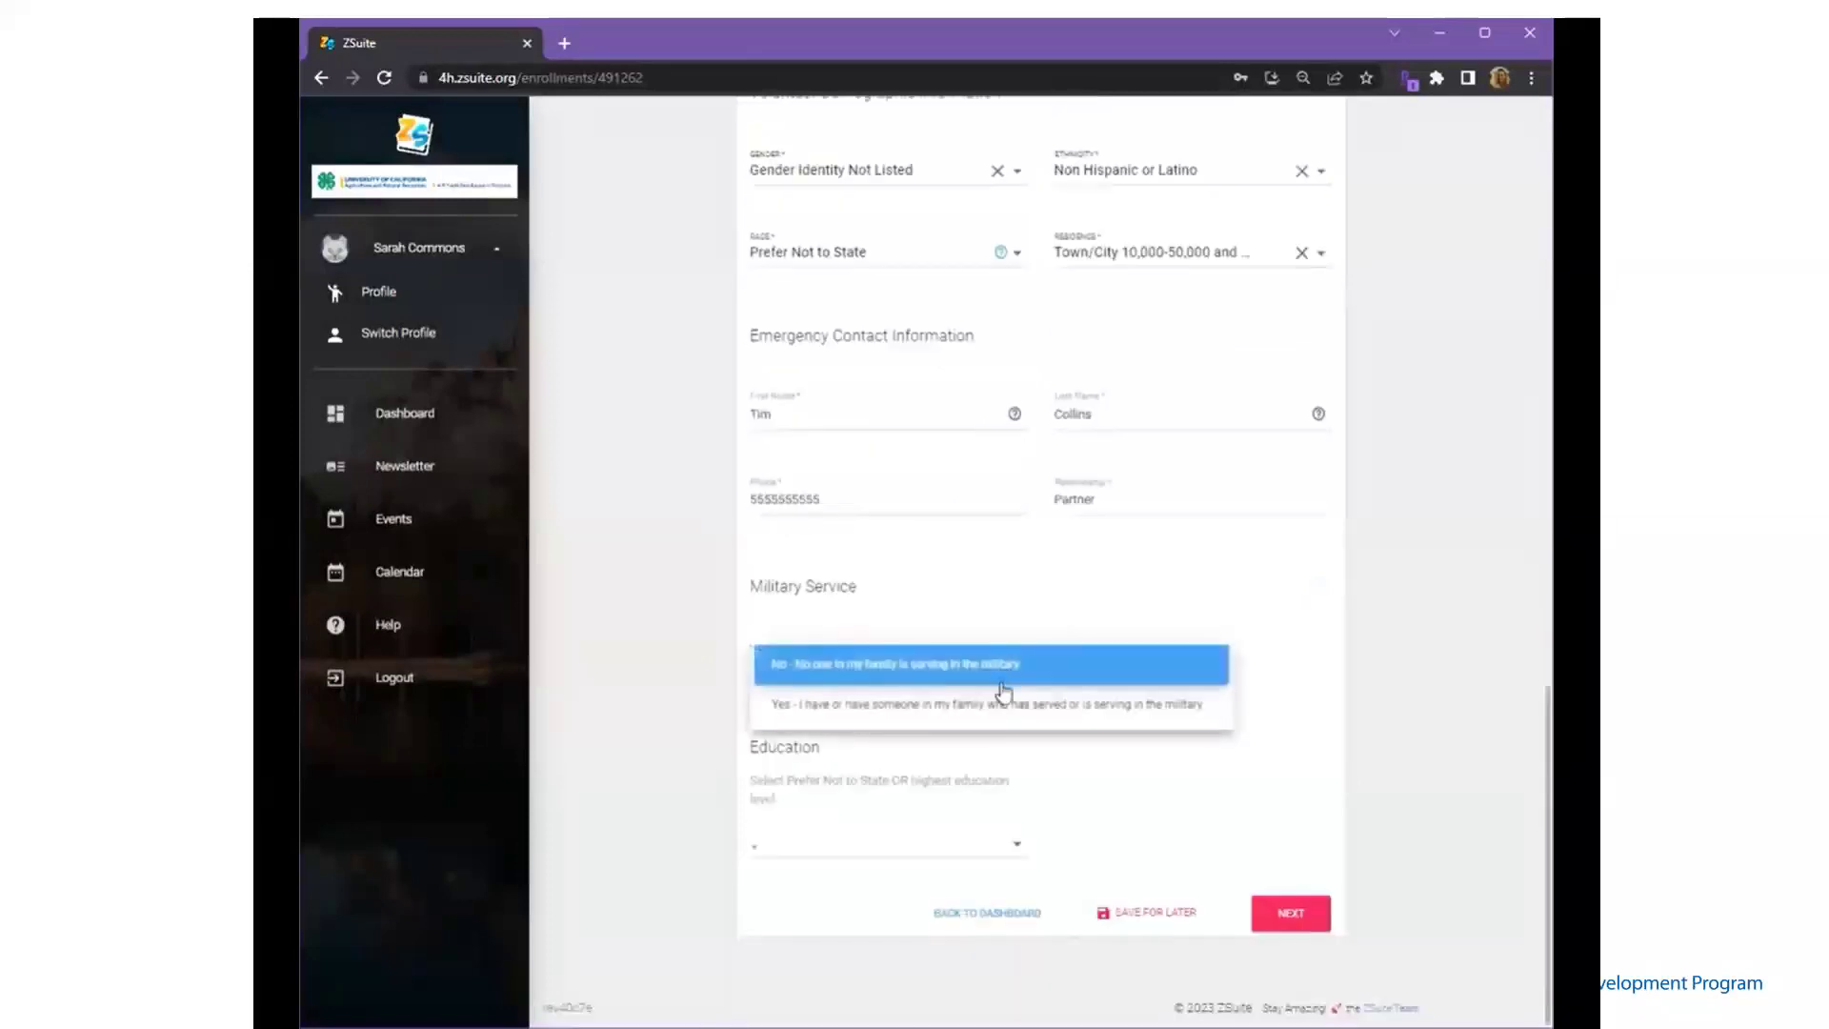
left_click(1004, 705)
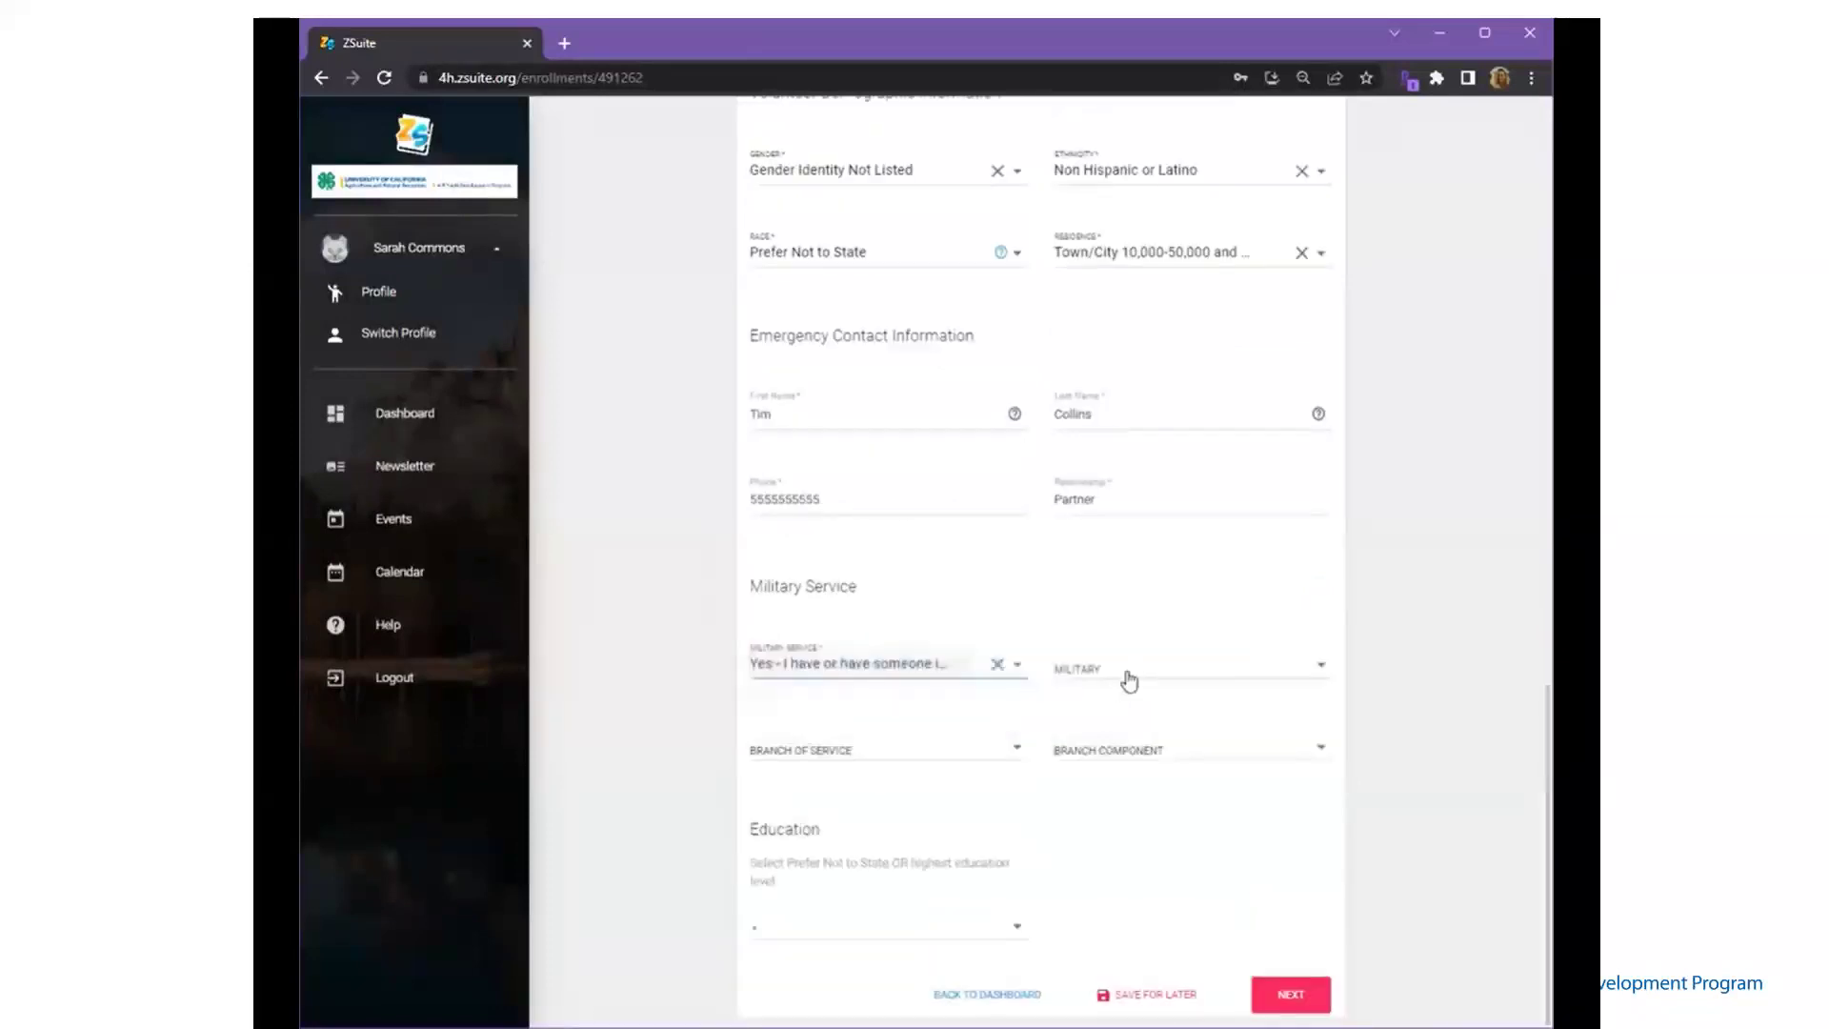
left_click(1129, 676)
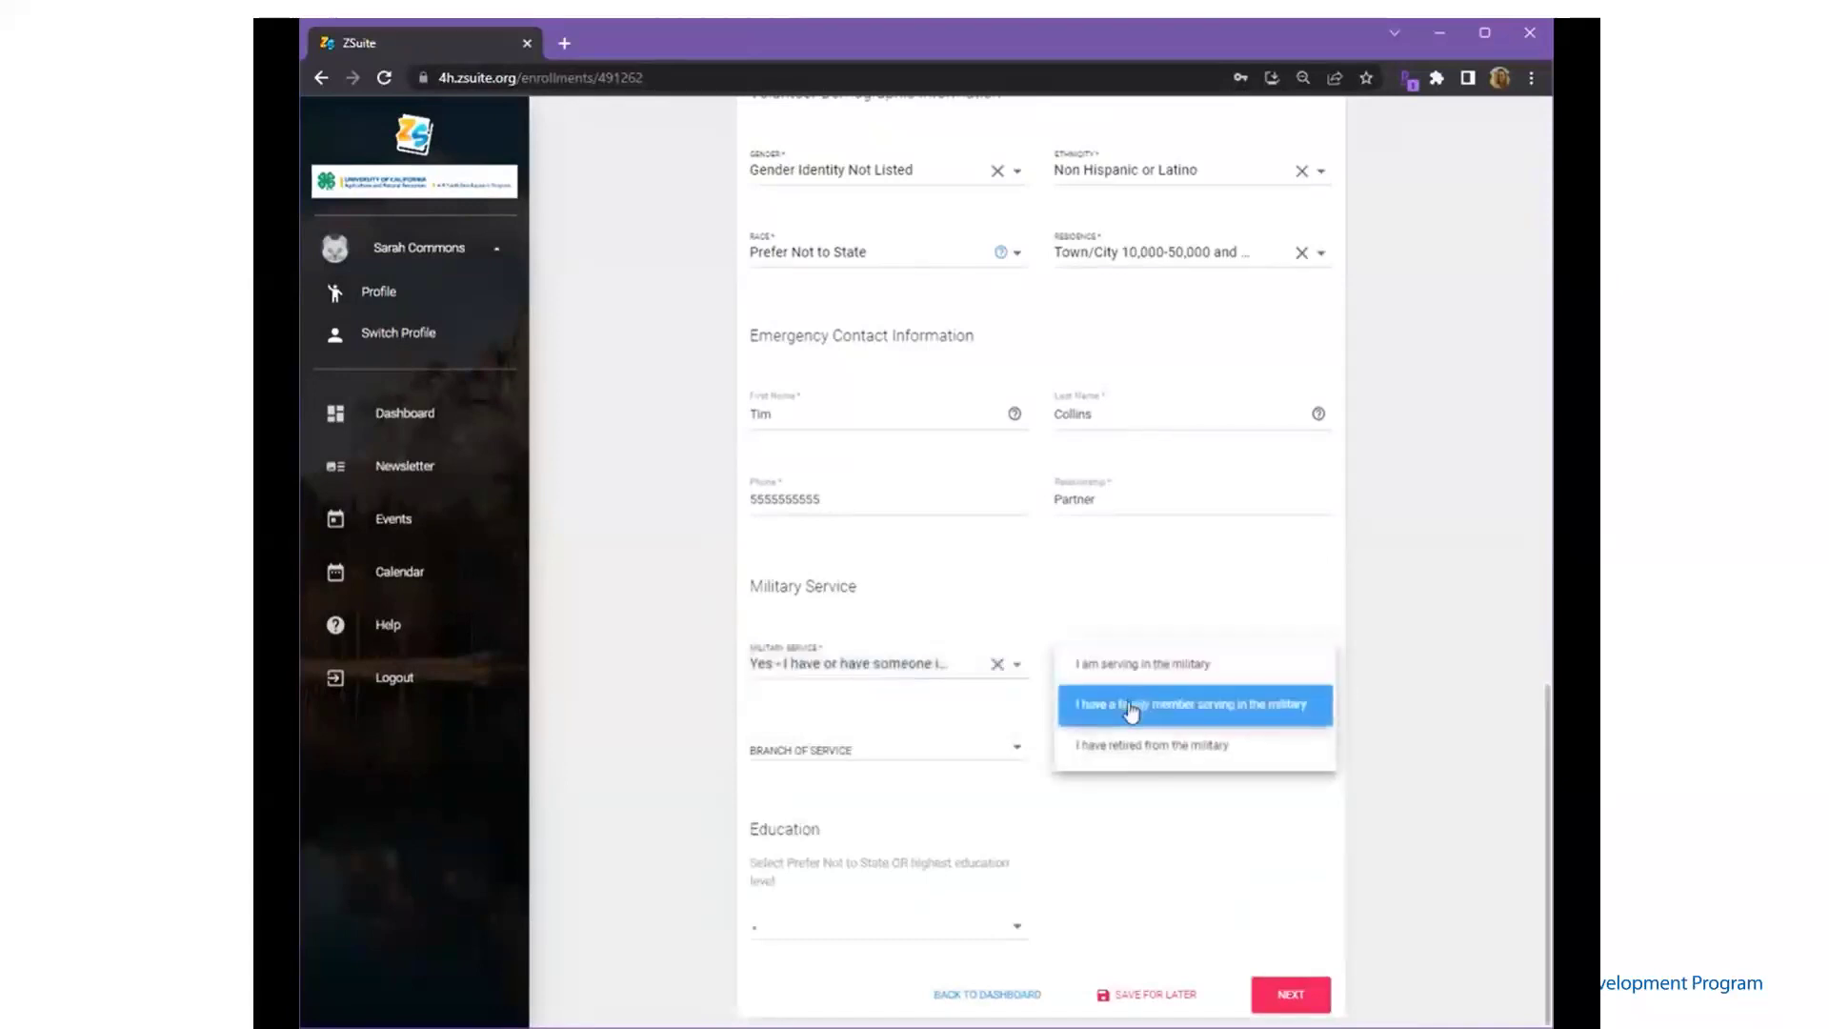
left_click(1075, 746)
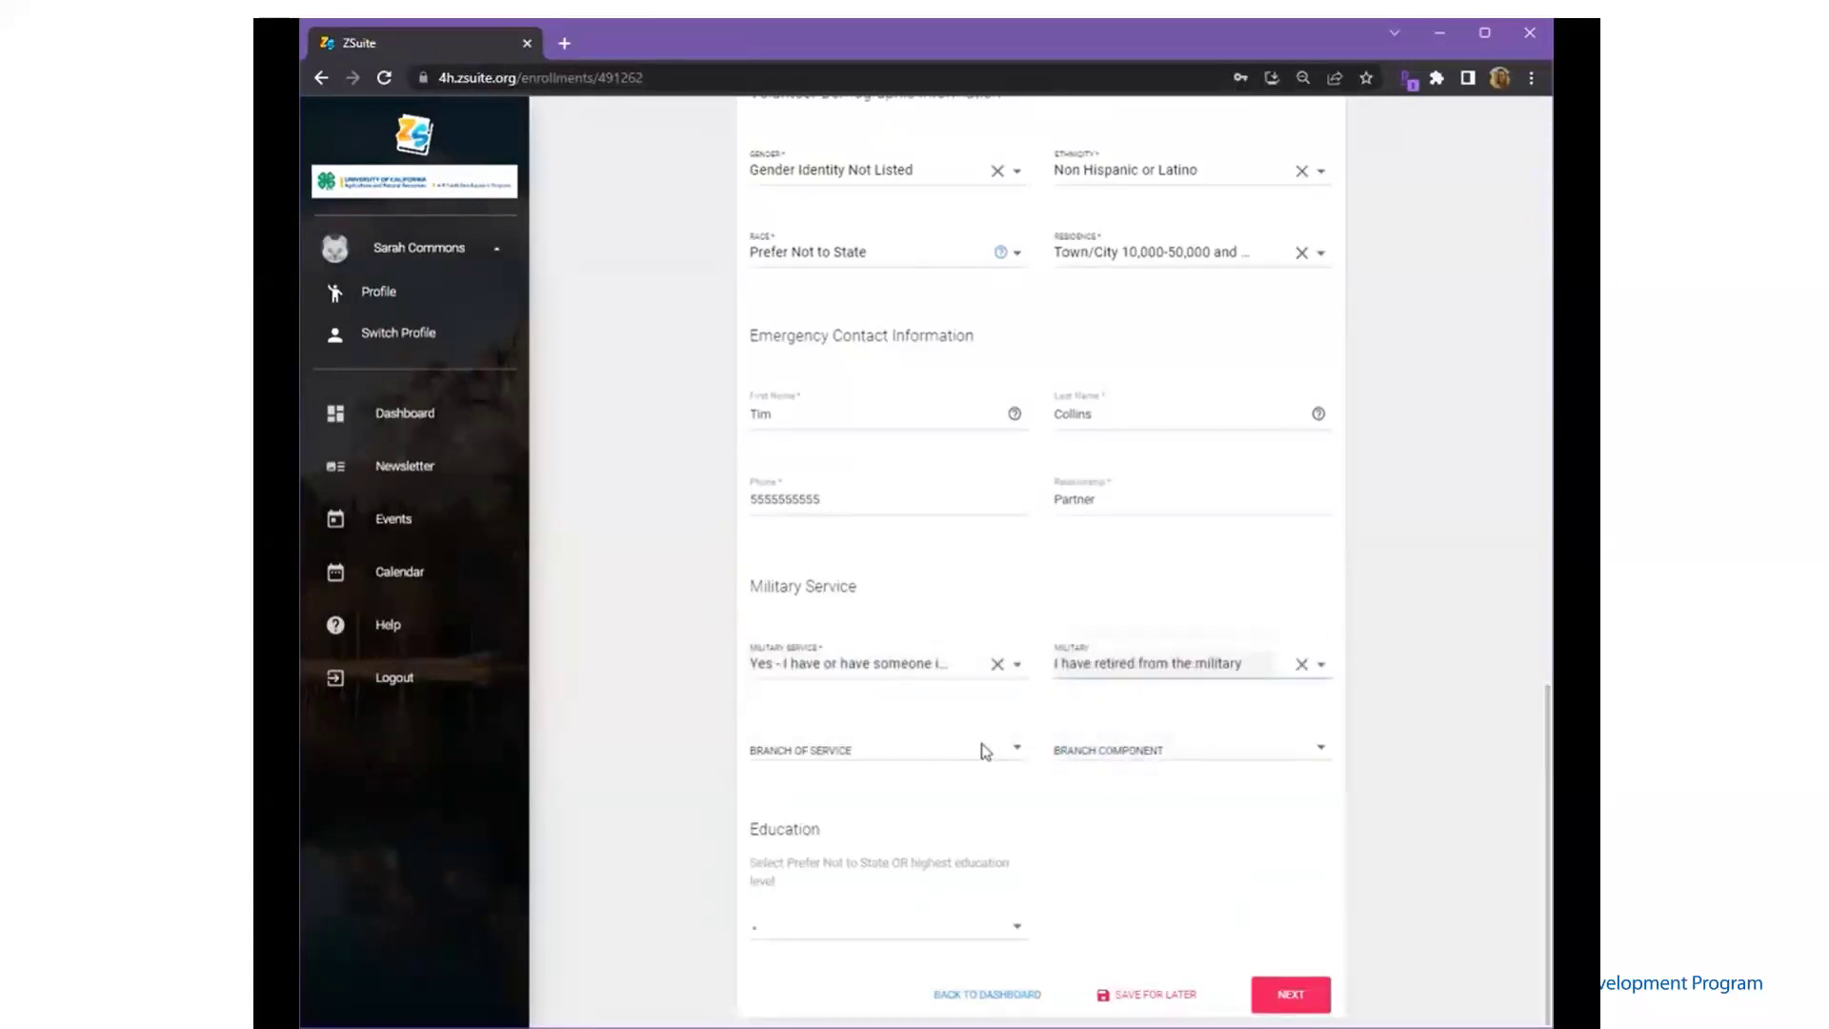
left_click(982, 748)
left_click(966, 786)
left_click(1129, 749)
left_click(1129, 750)
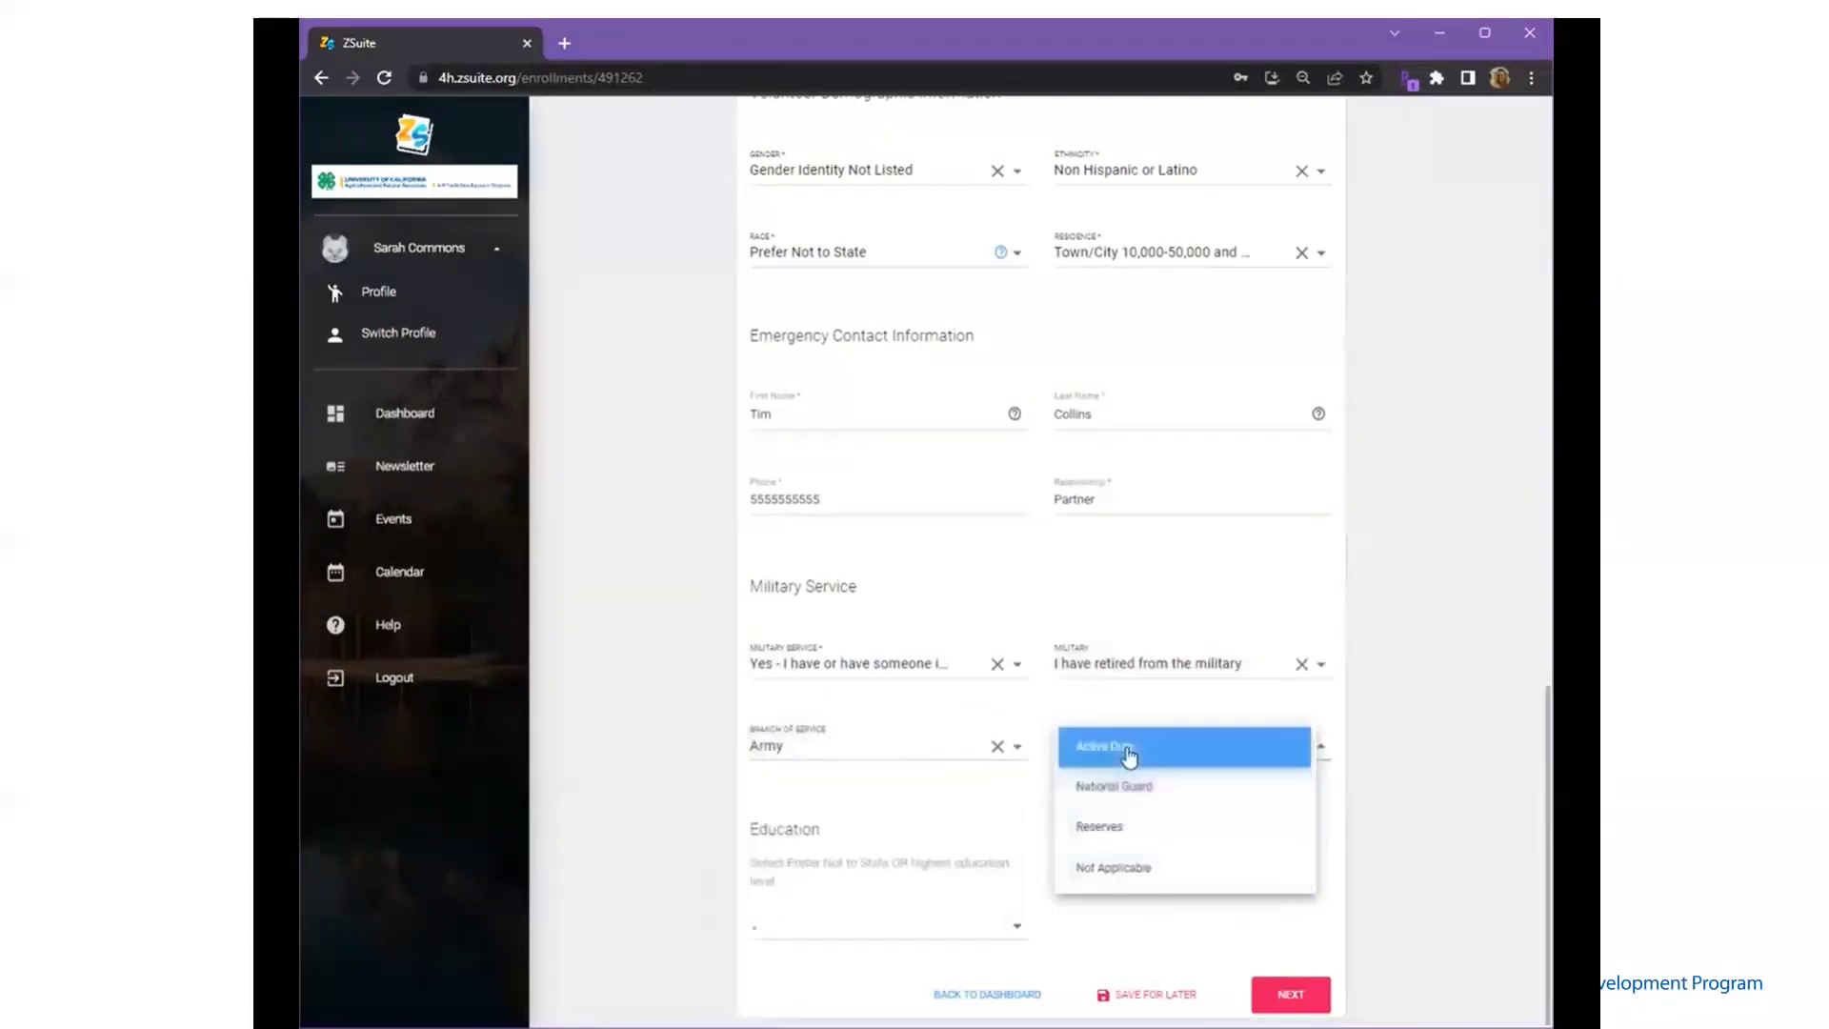
left_click(899, 926)
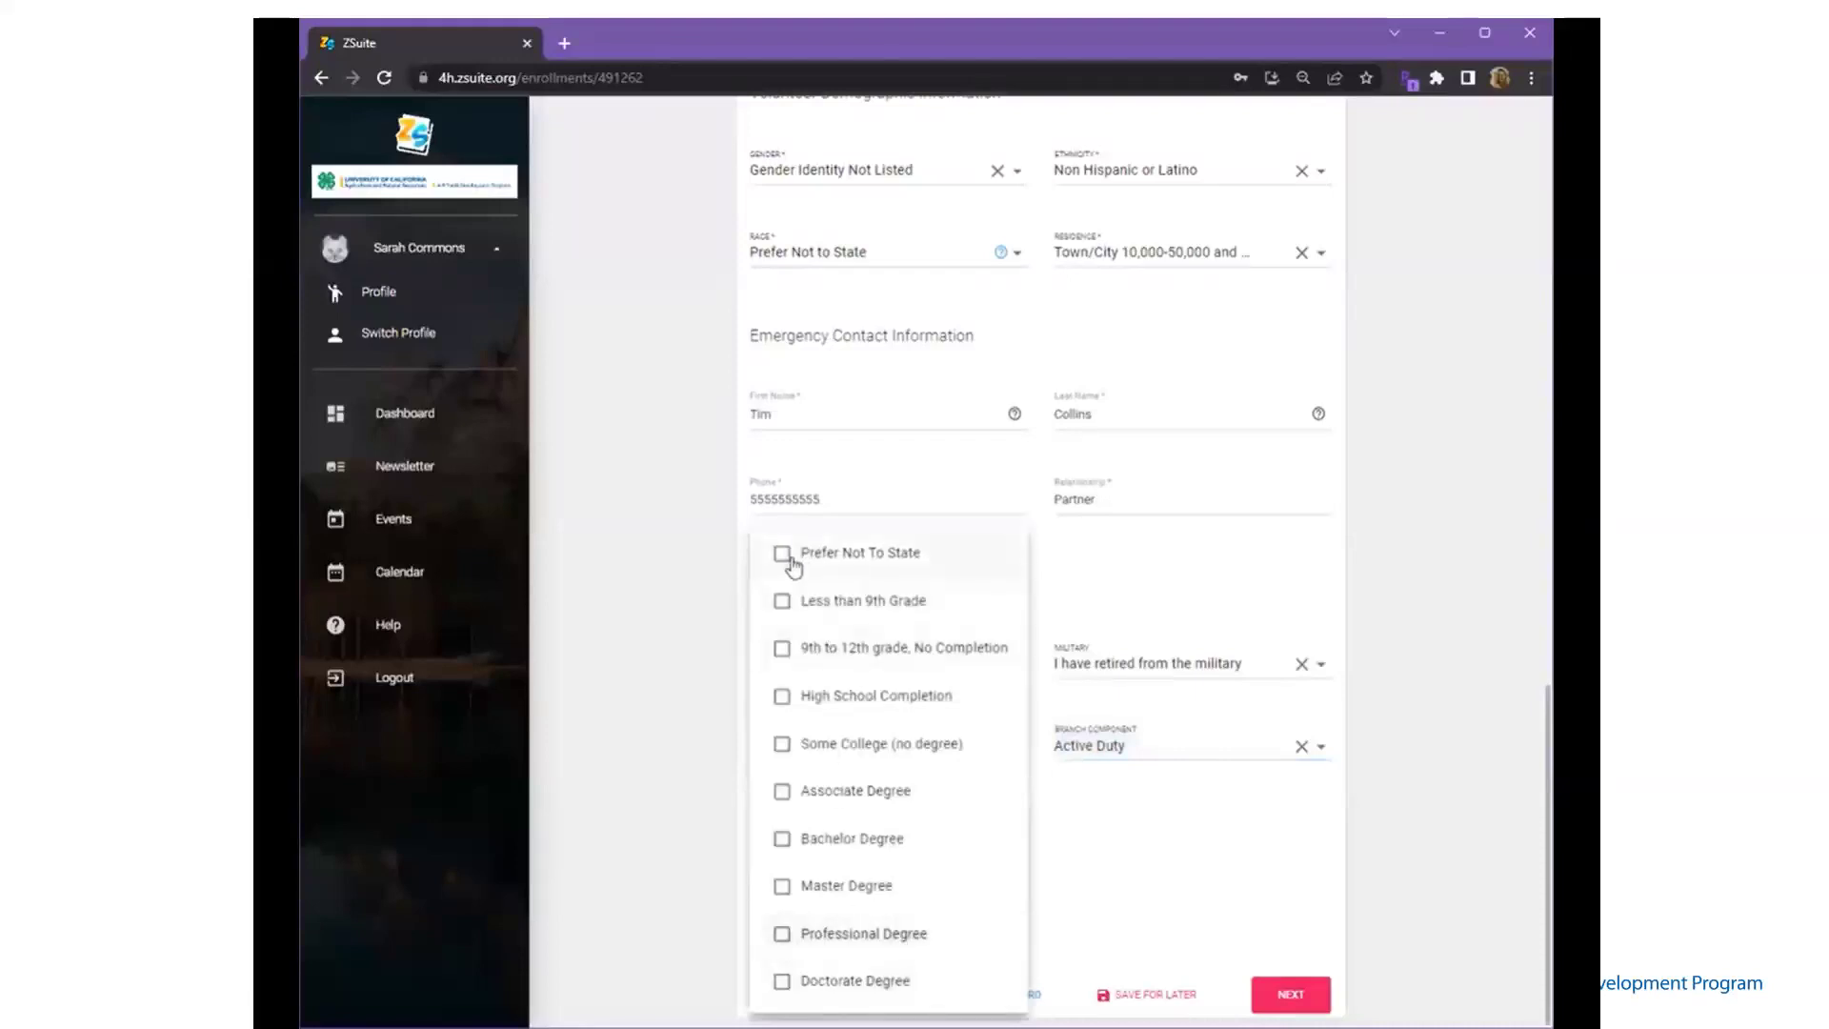
left_click(782, 554)
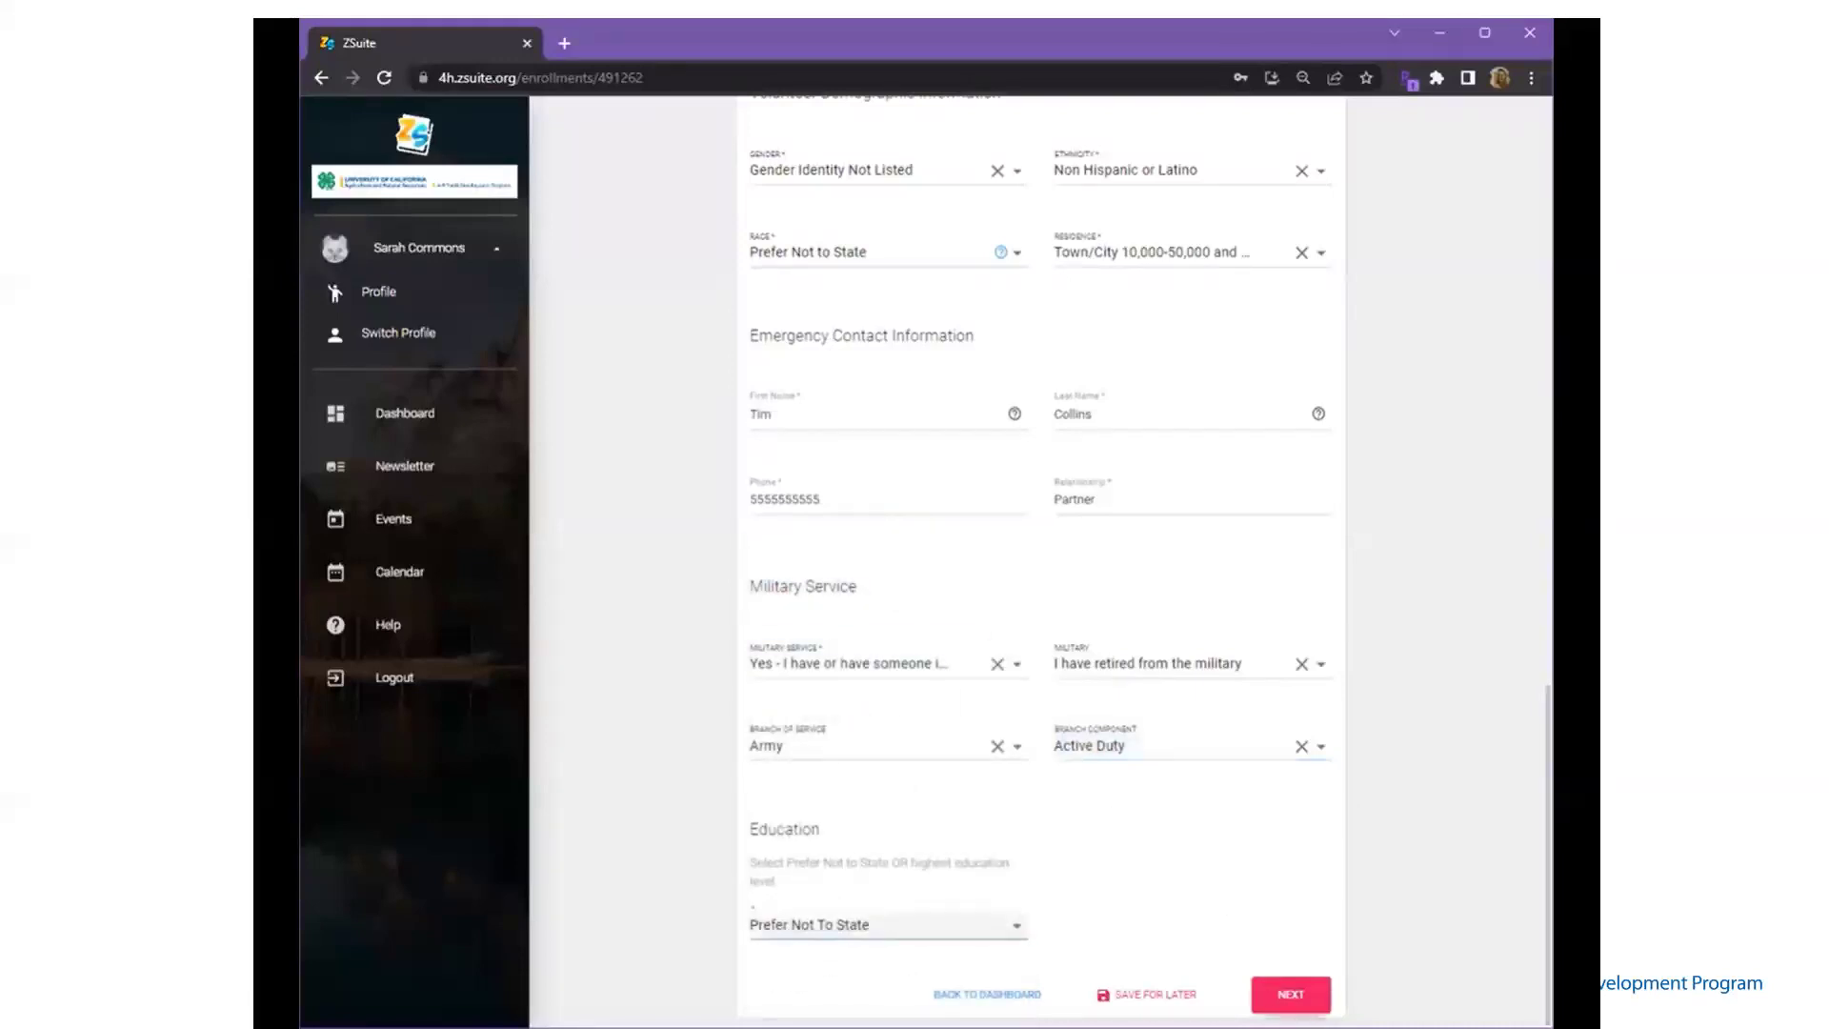
left_click(1292, 994)
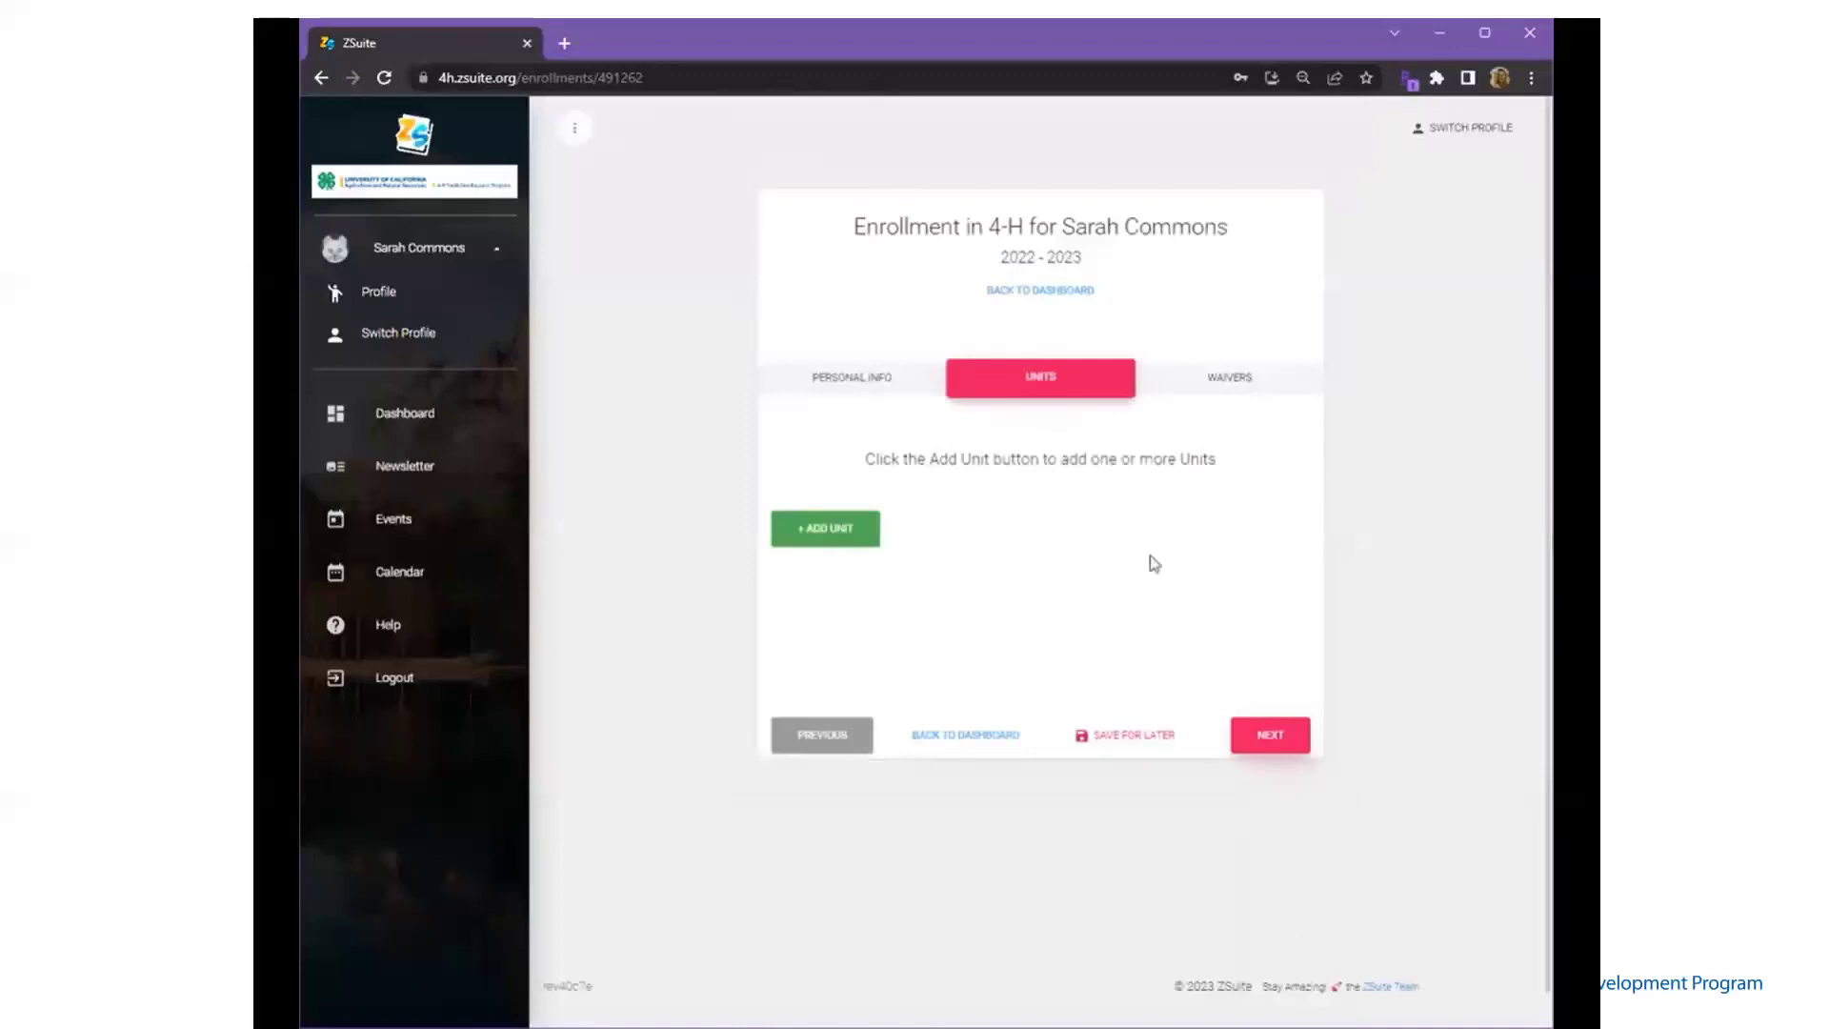
- Add the Ag is Awesome unit in Example County as Primary Community Leader and Other Volunteer
left_click(841, 526)
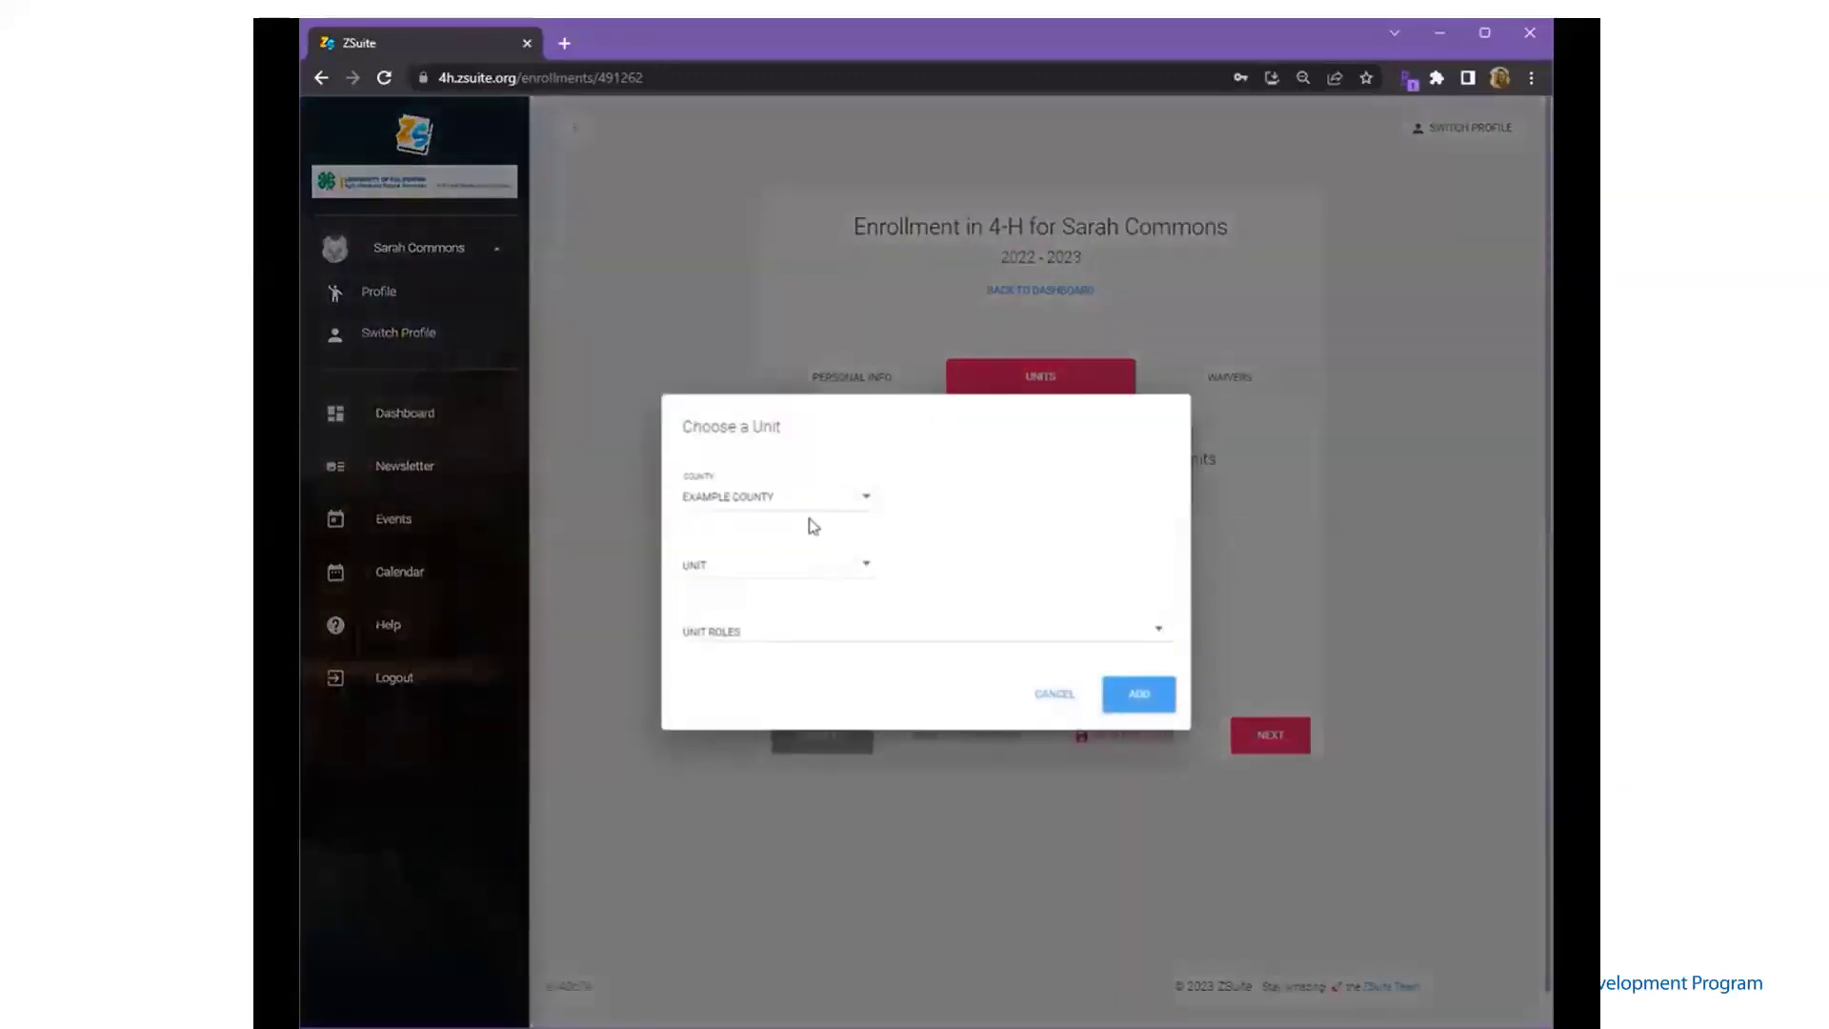
left_click(809, 508)
left_click(806, 506)
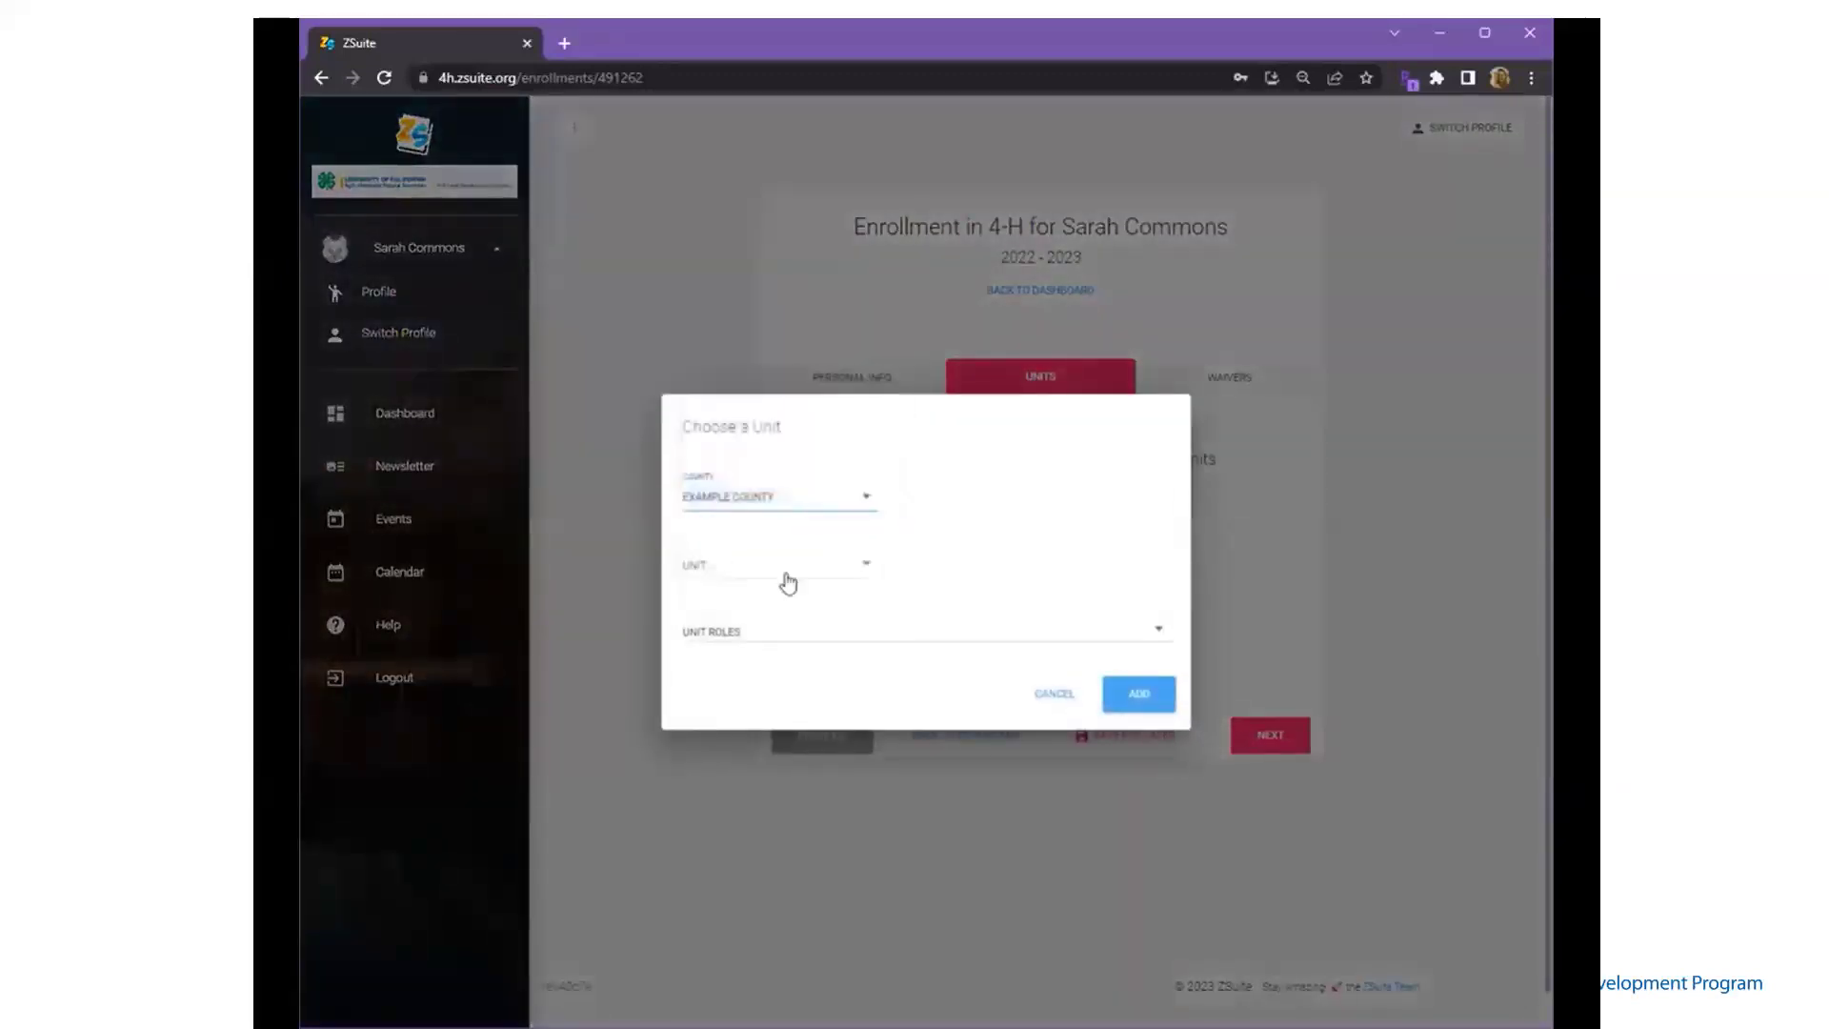
left_click(787, 575)
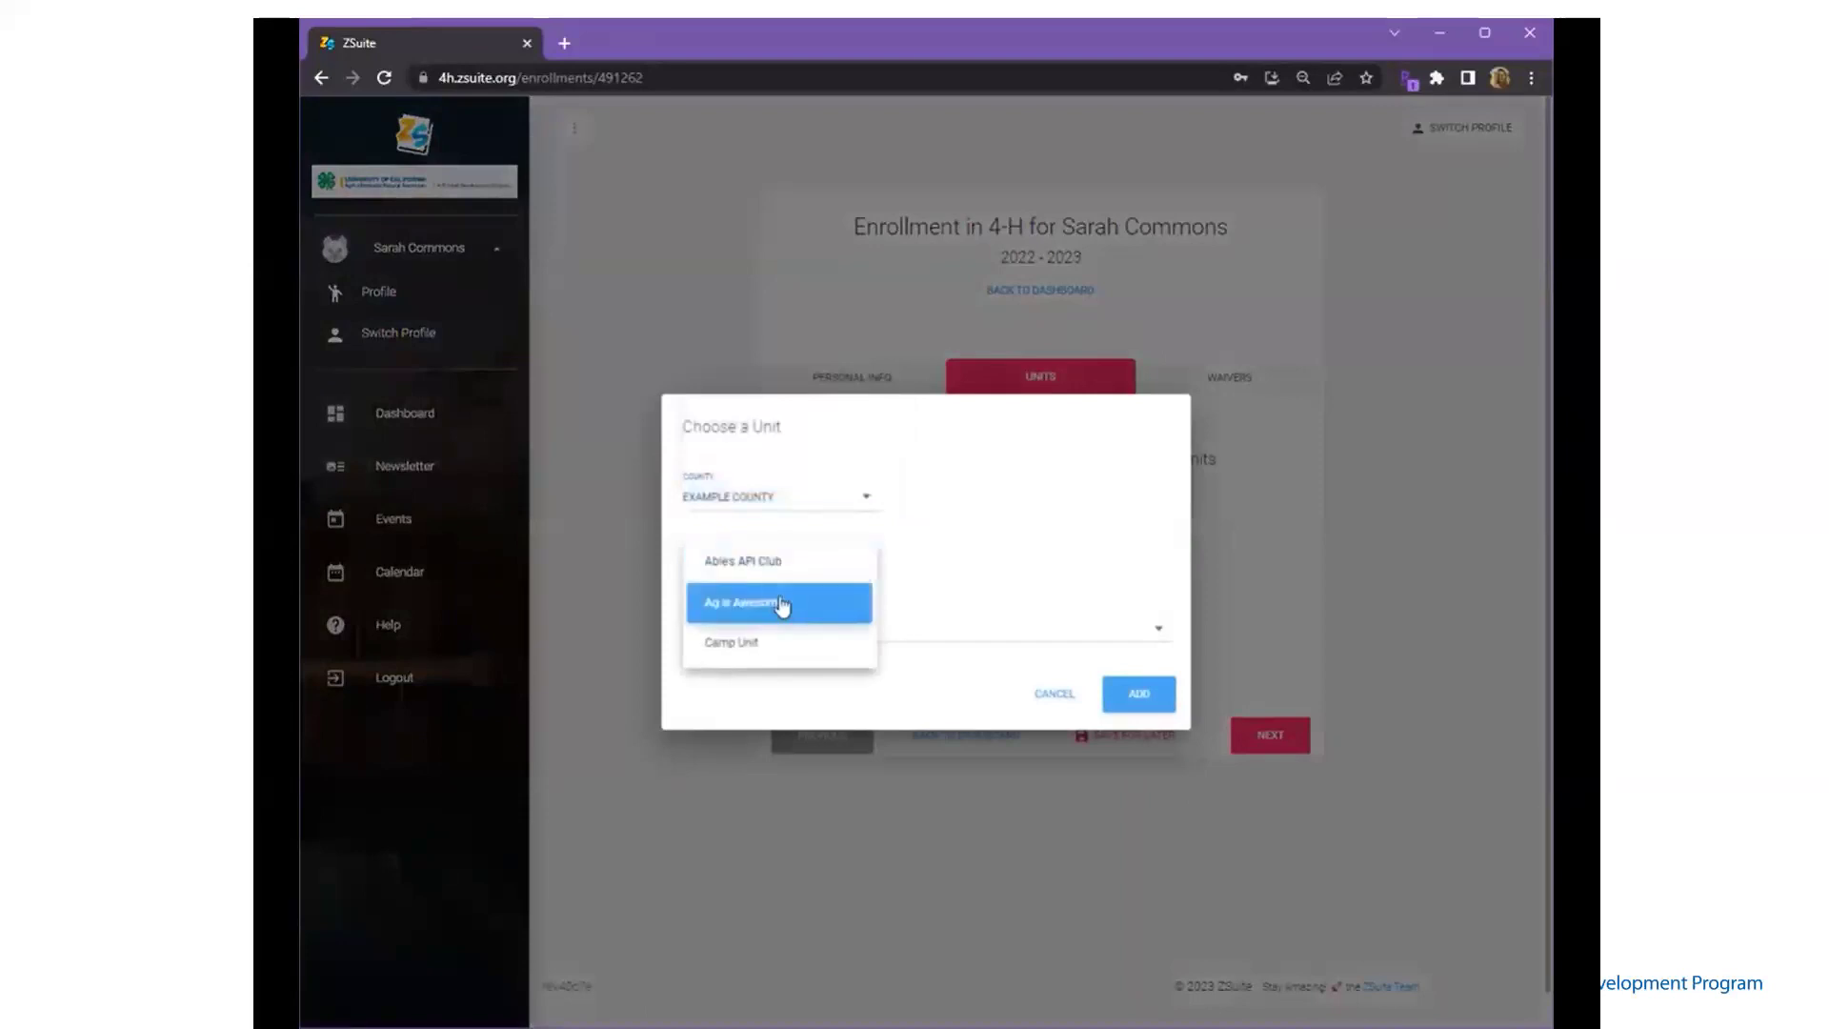
left_click(781, 604)
left_click(778, 630)
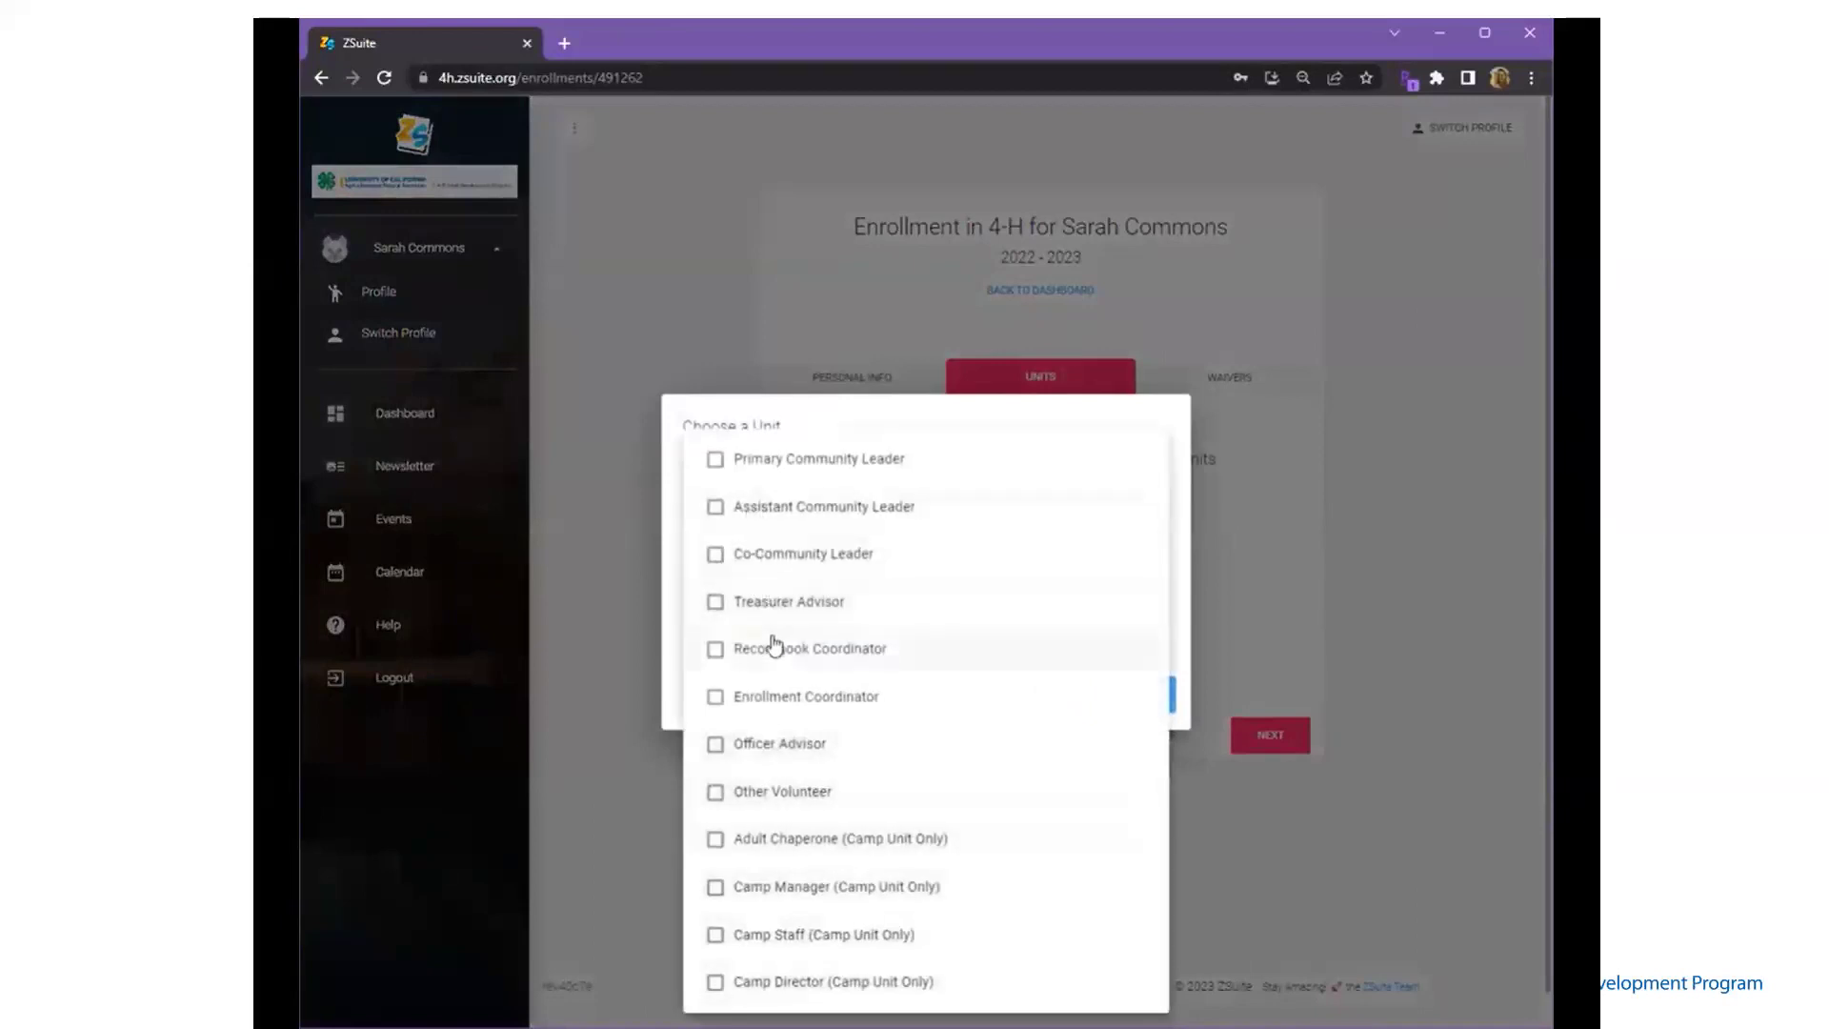
left_click(716, 460)
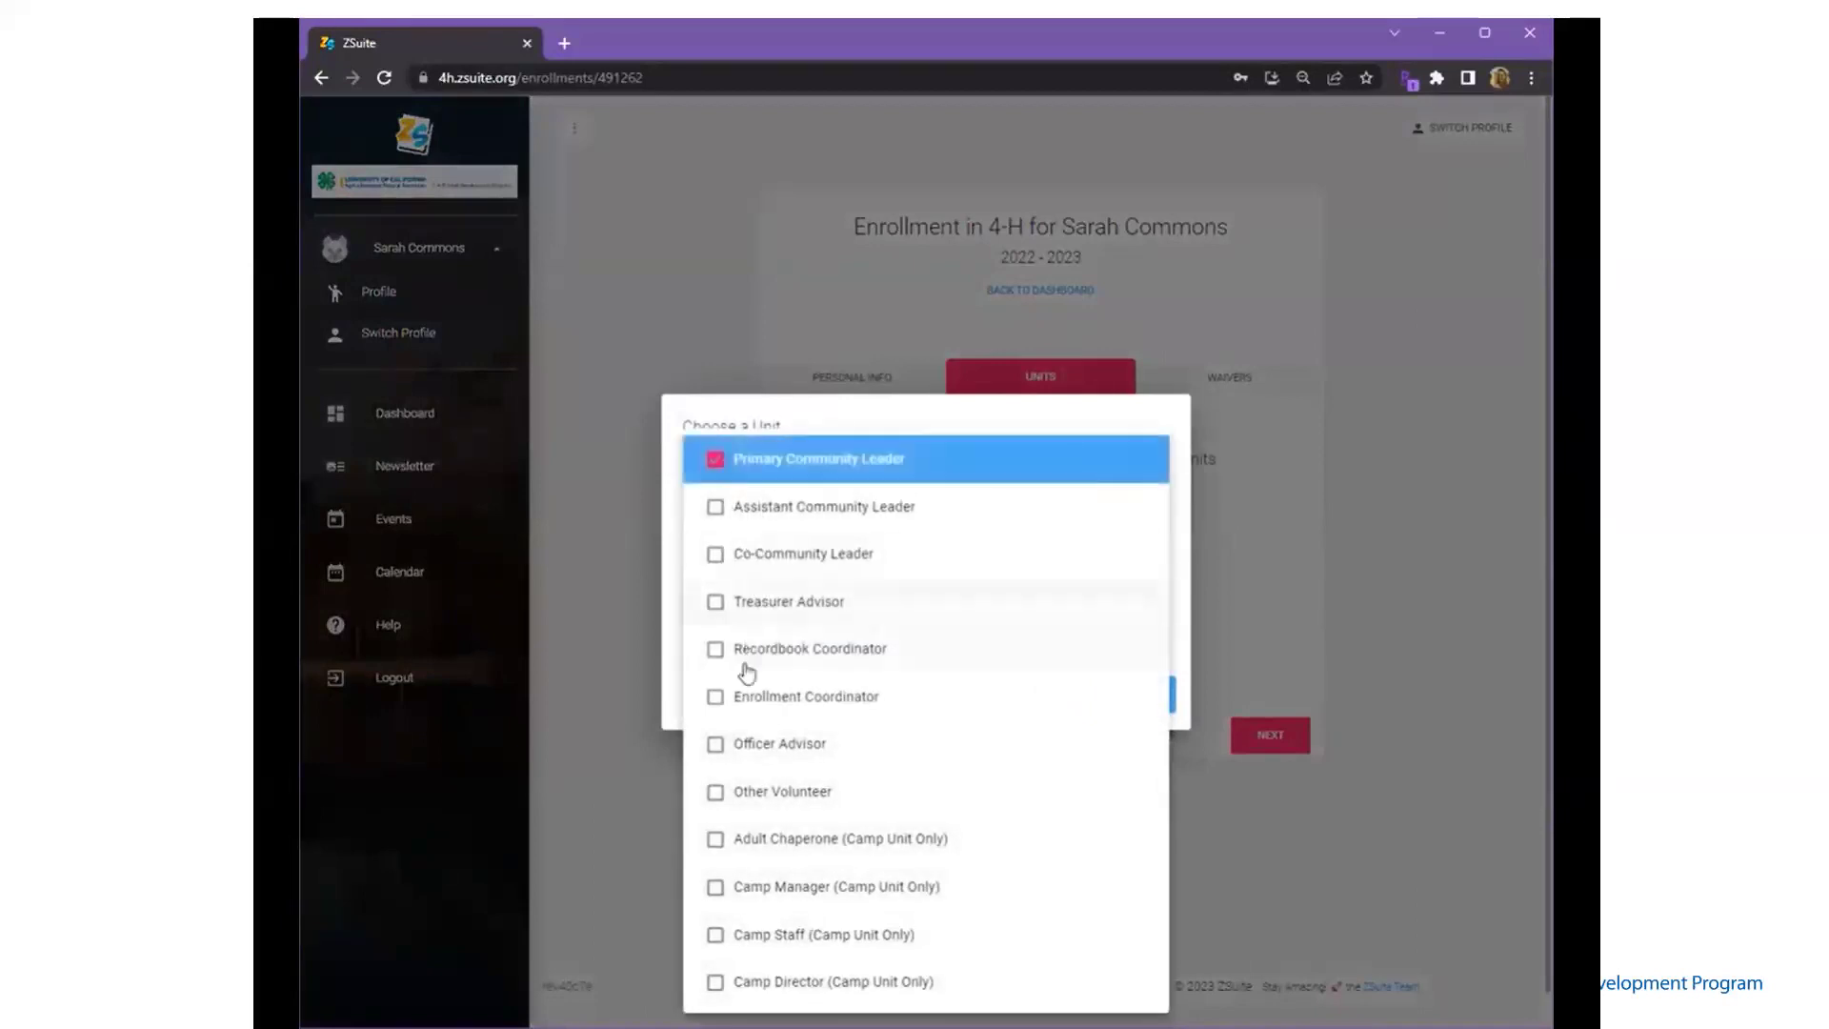
left_click(716, 793)
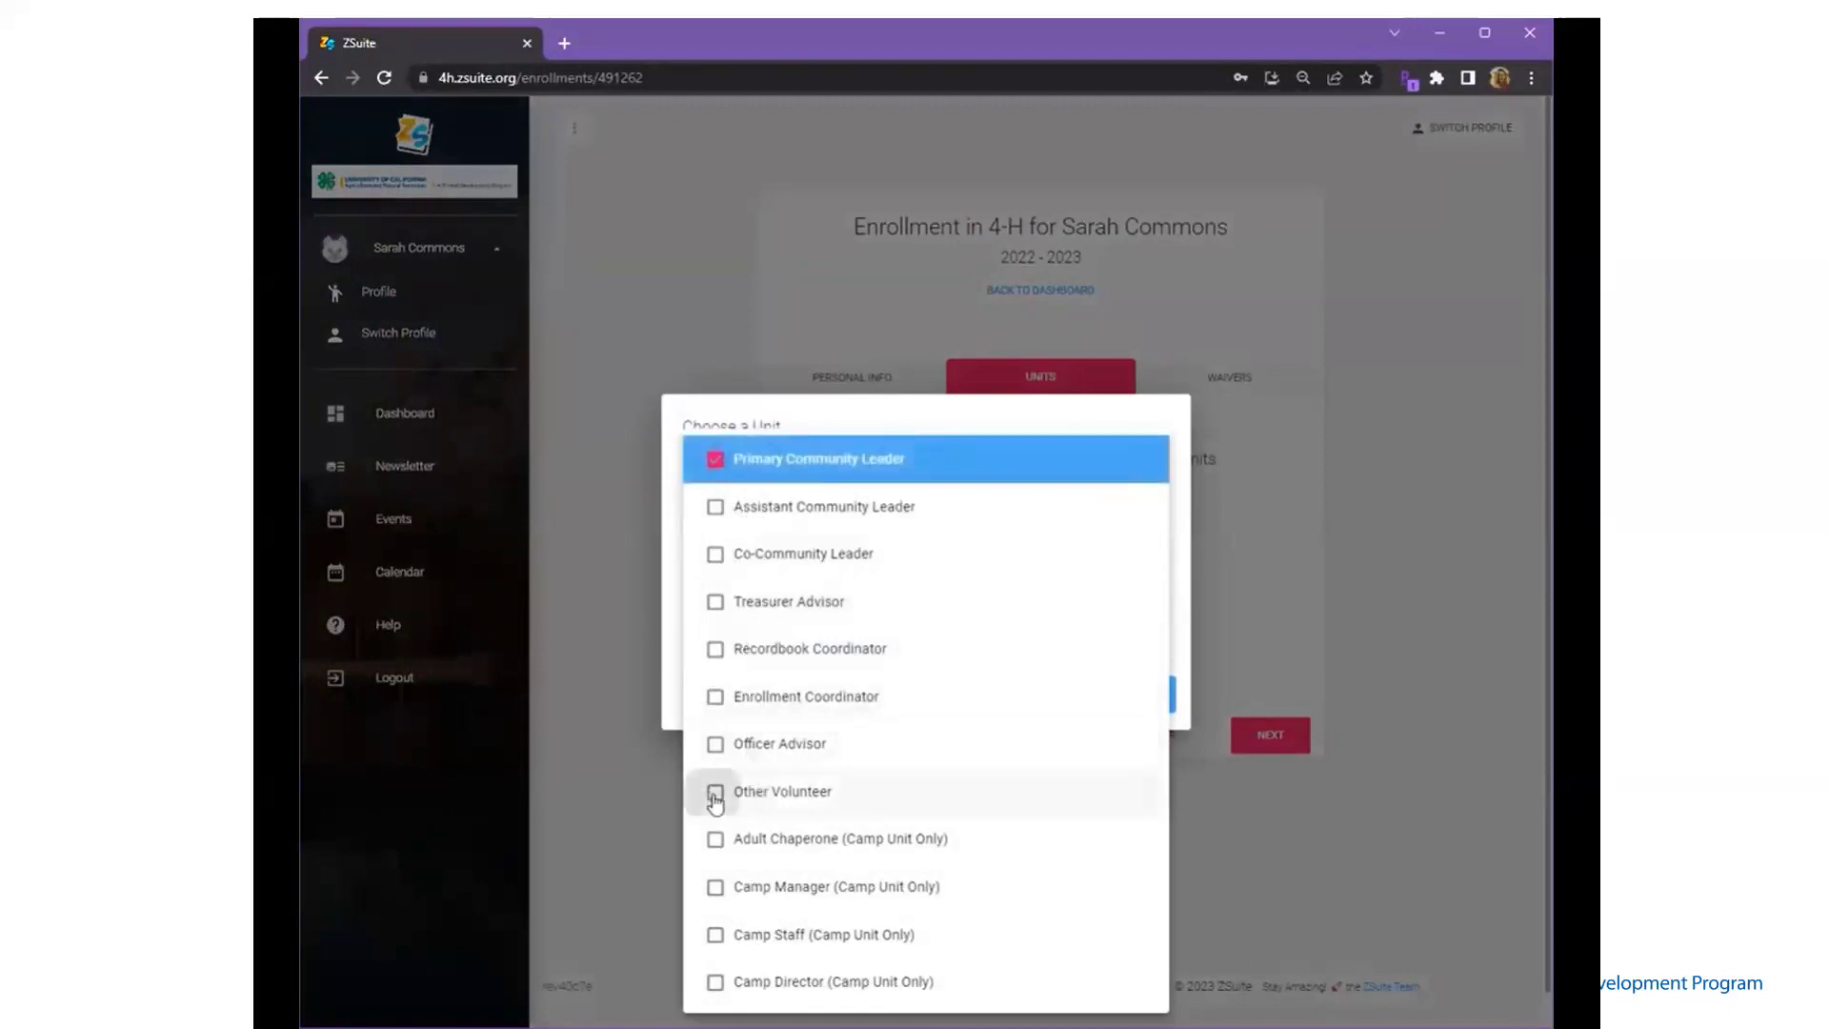
left_click(1184, 662)
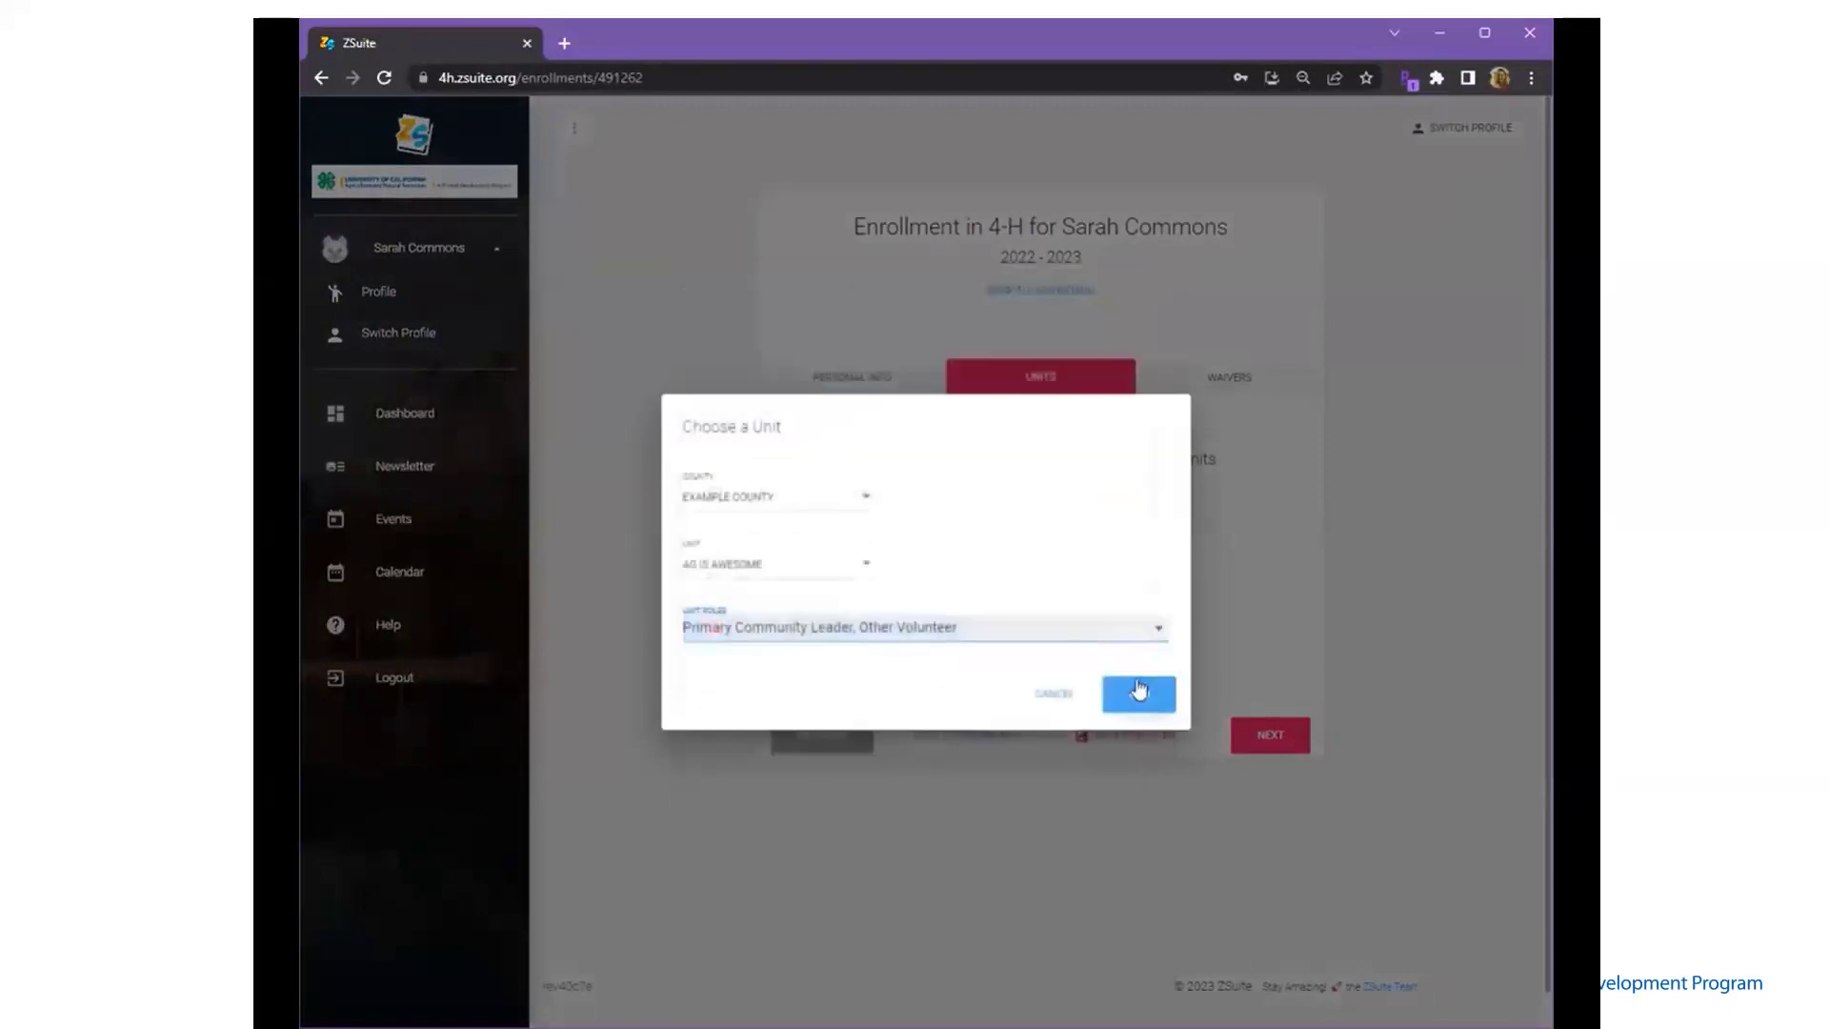
left_click(1139, 697)
- Add the Alpacas project with the Project Leader role
left_click(852, 732)
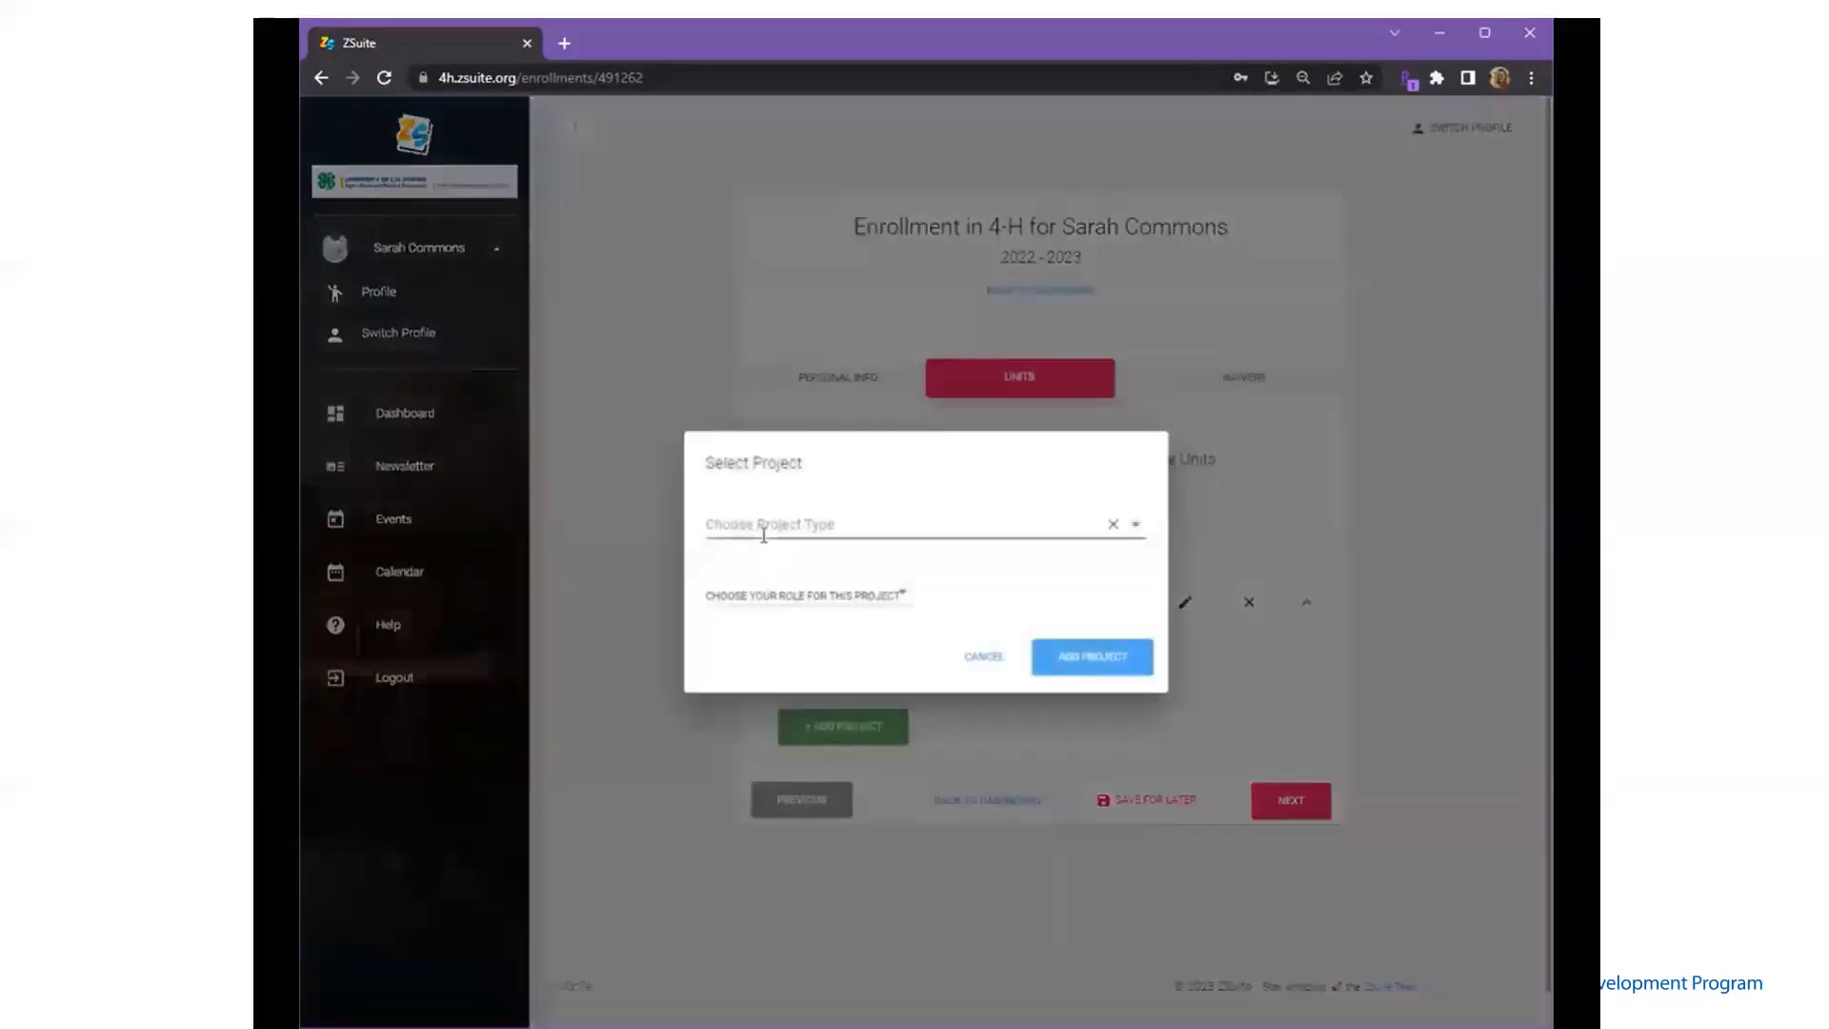
left_click(764, 529)
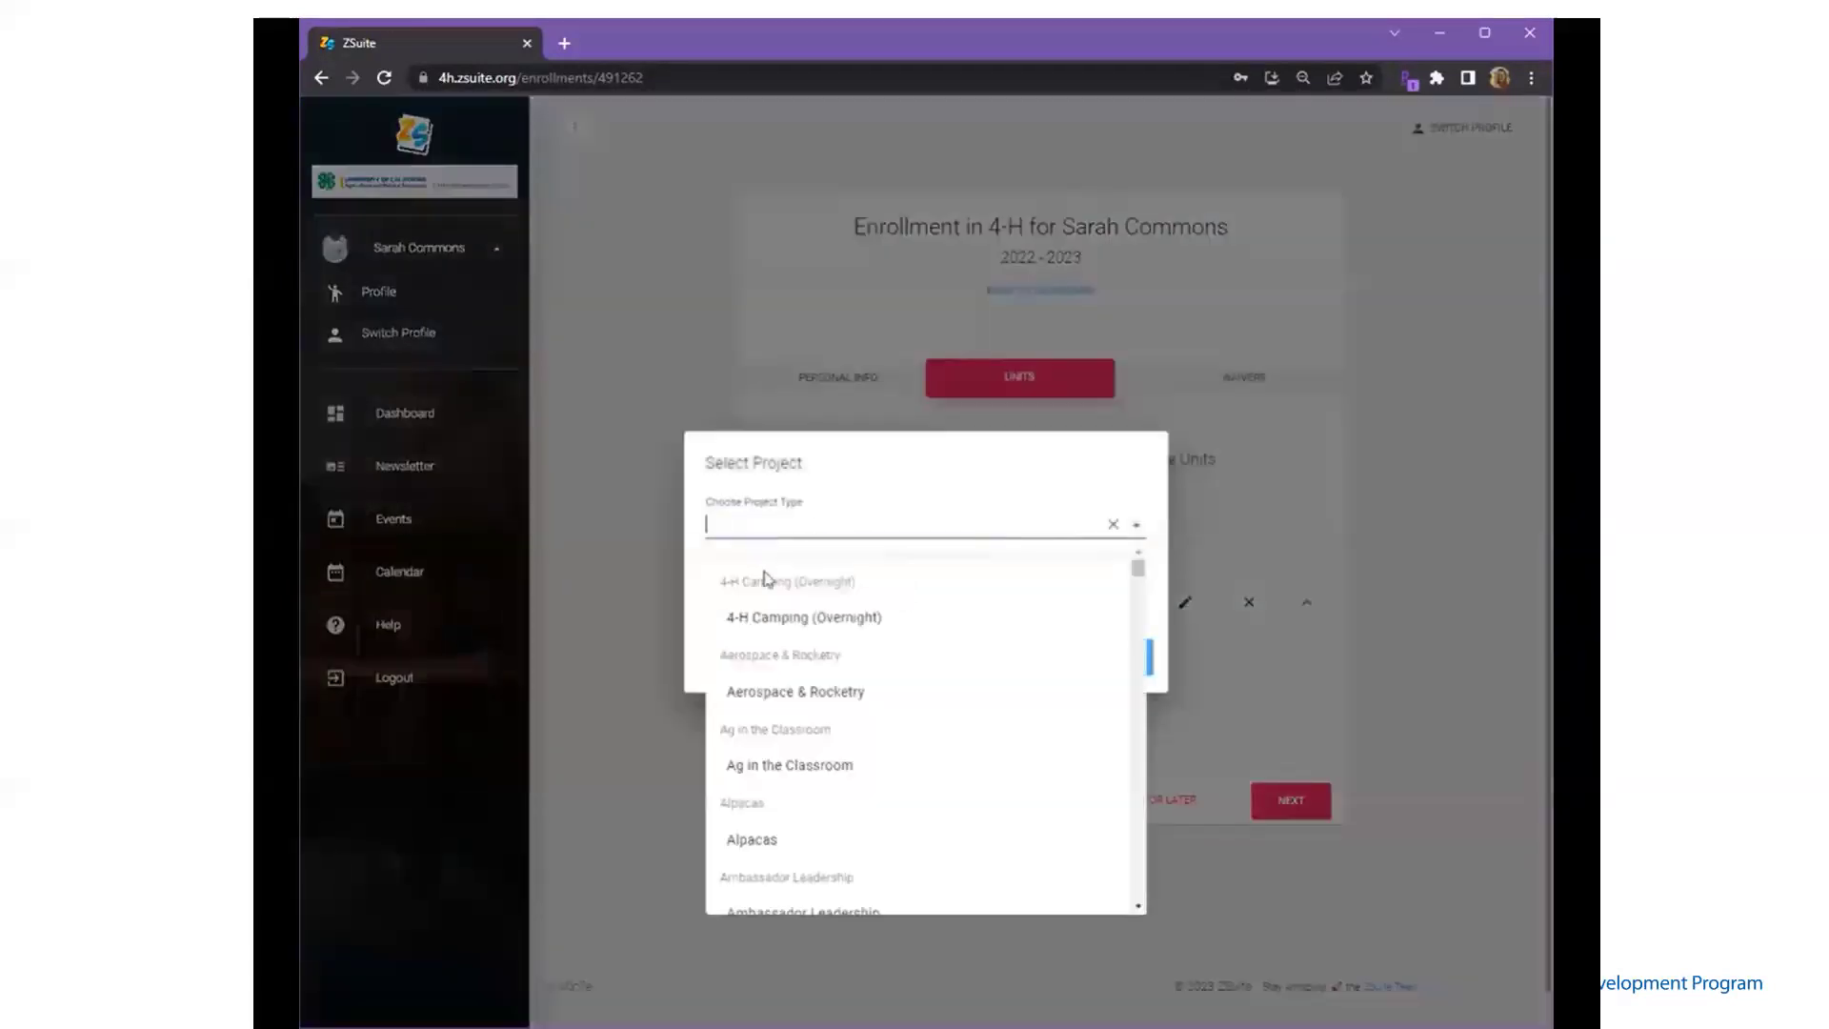
left_click(763, 840)
left_click(797, 600)
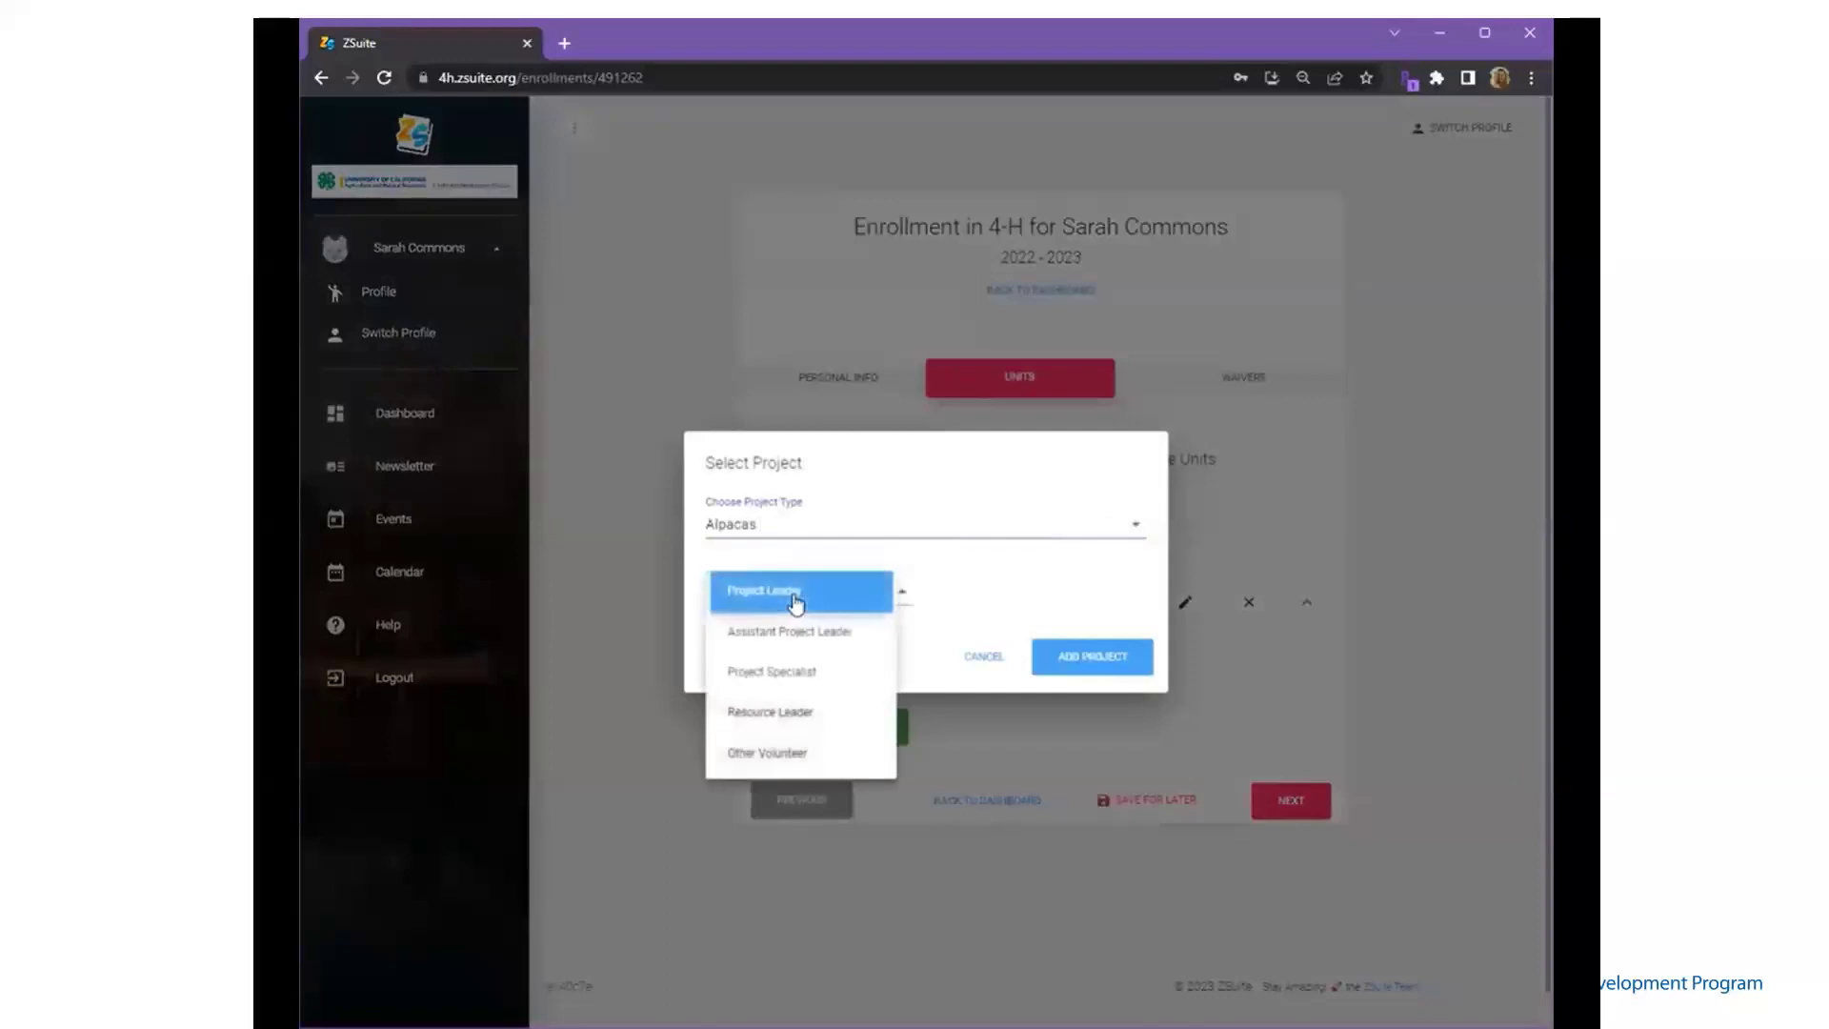
left_click(796, 600)
left_click(1074, 661)
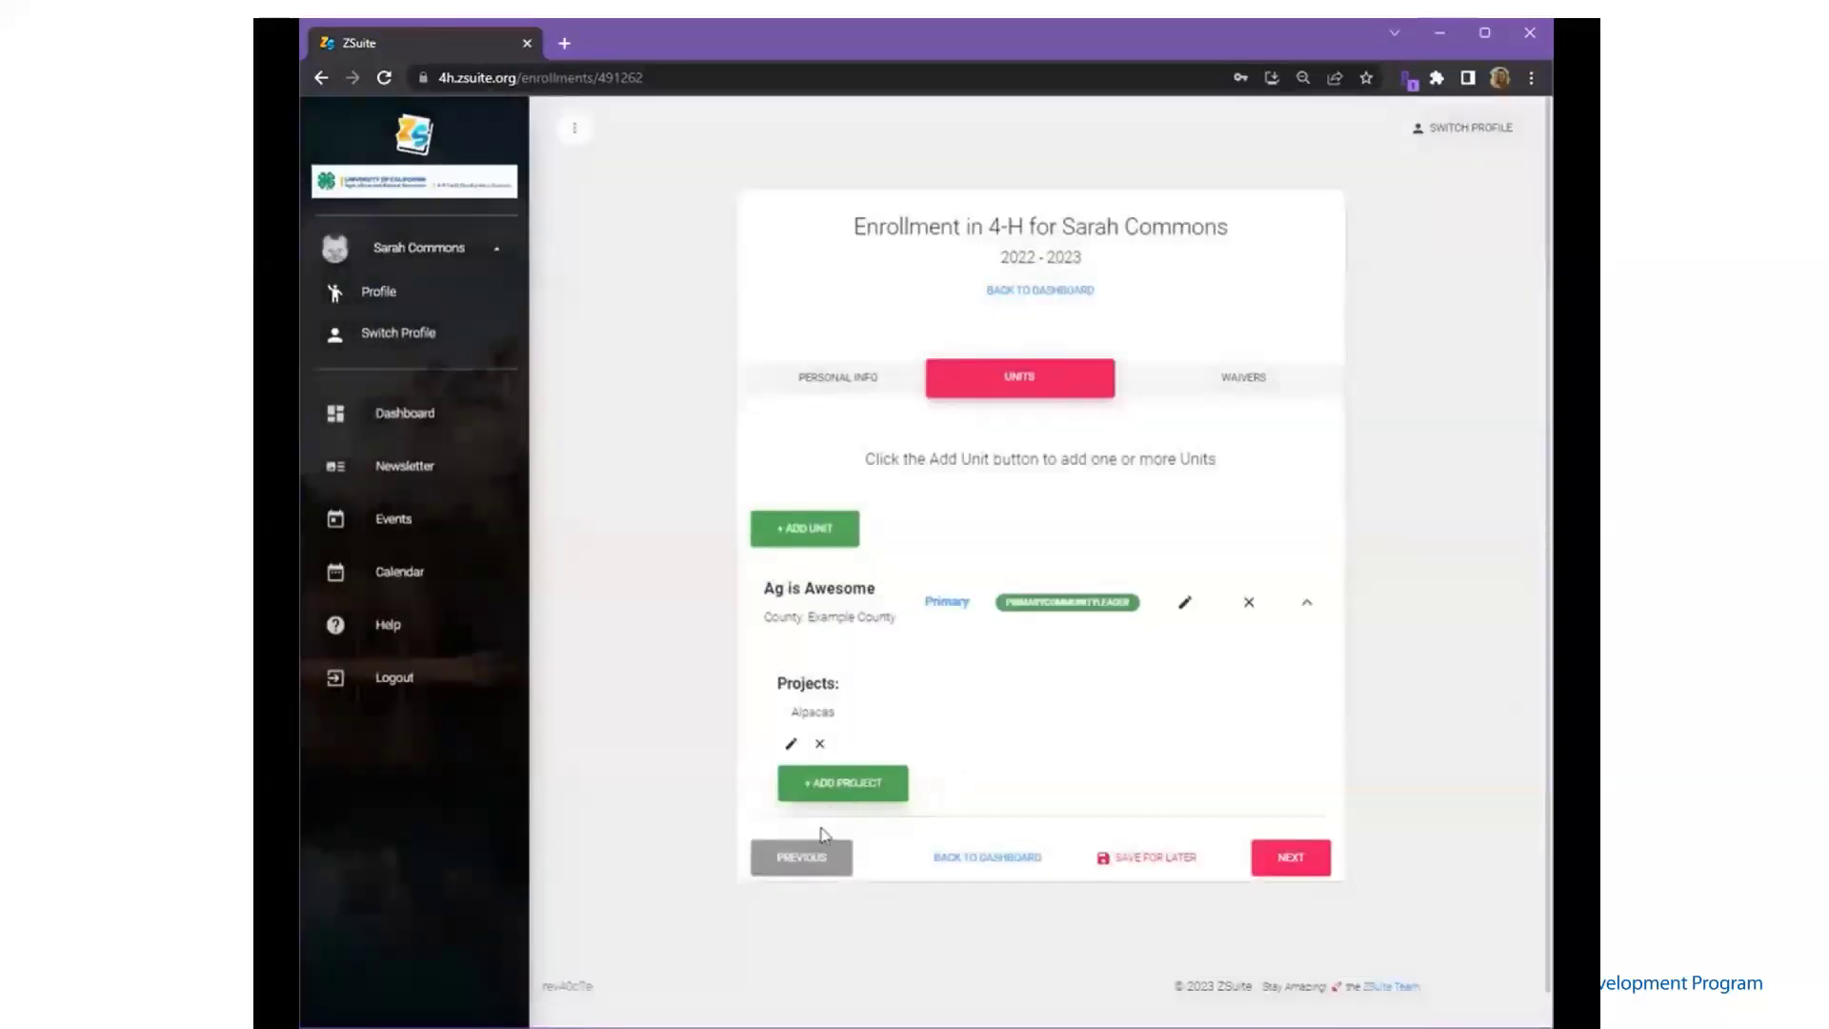
- Add the Ag in the Classroom project with the Other Volunteer role
left_click(832, 791)
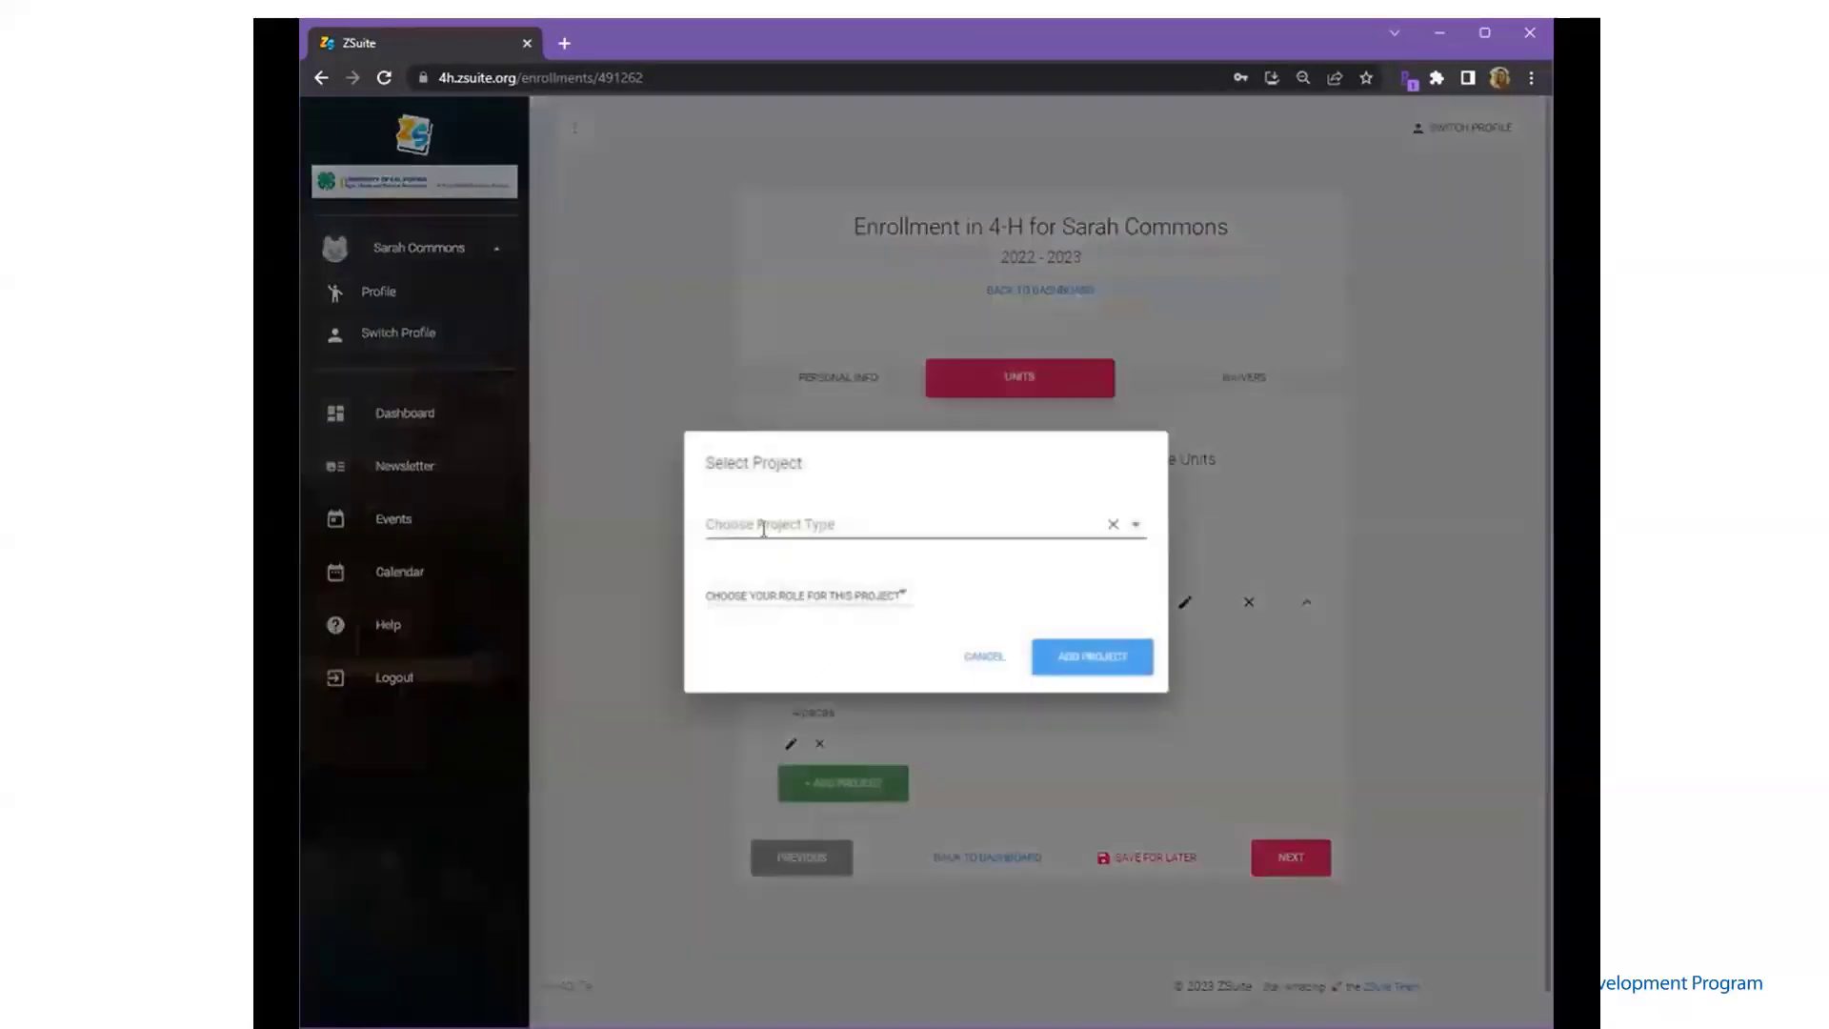
left_click(763, 529)
left_click(759, 766)
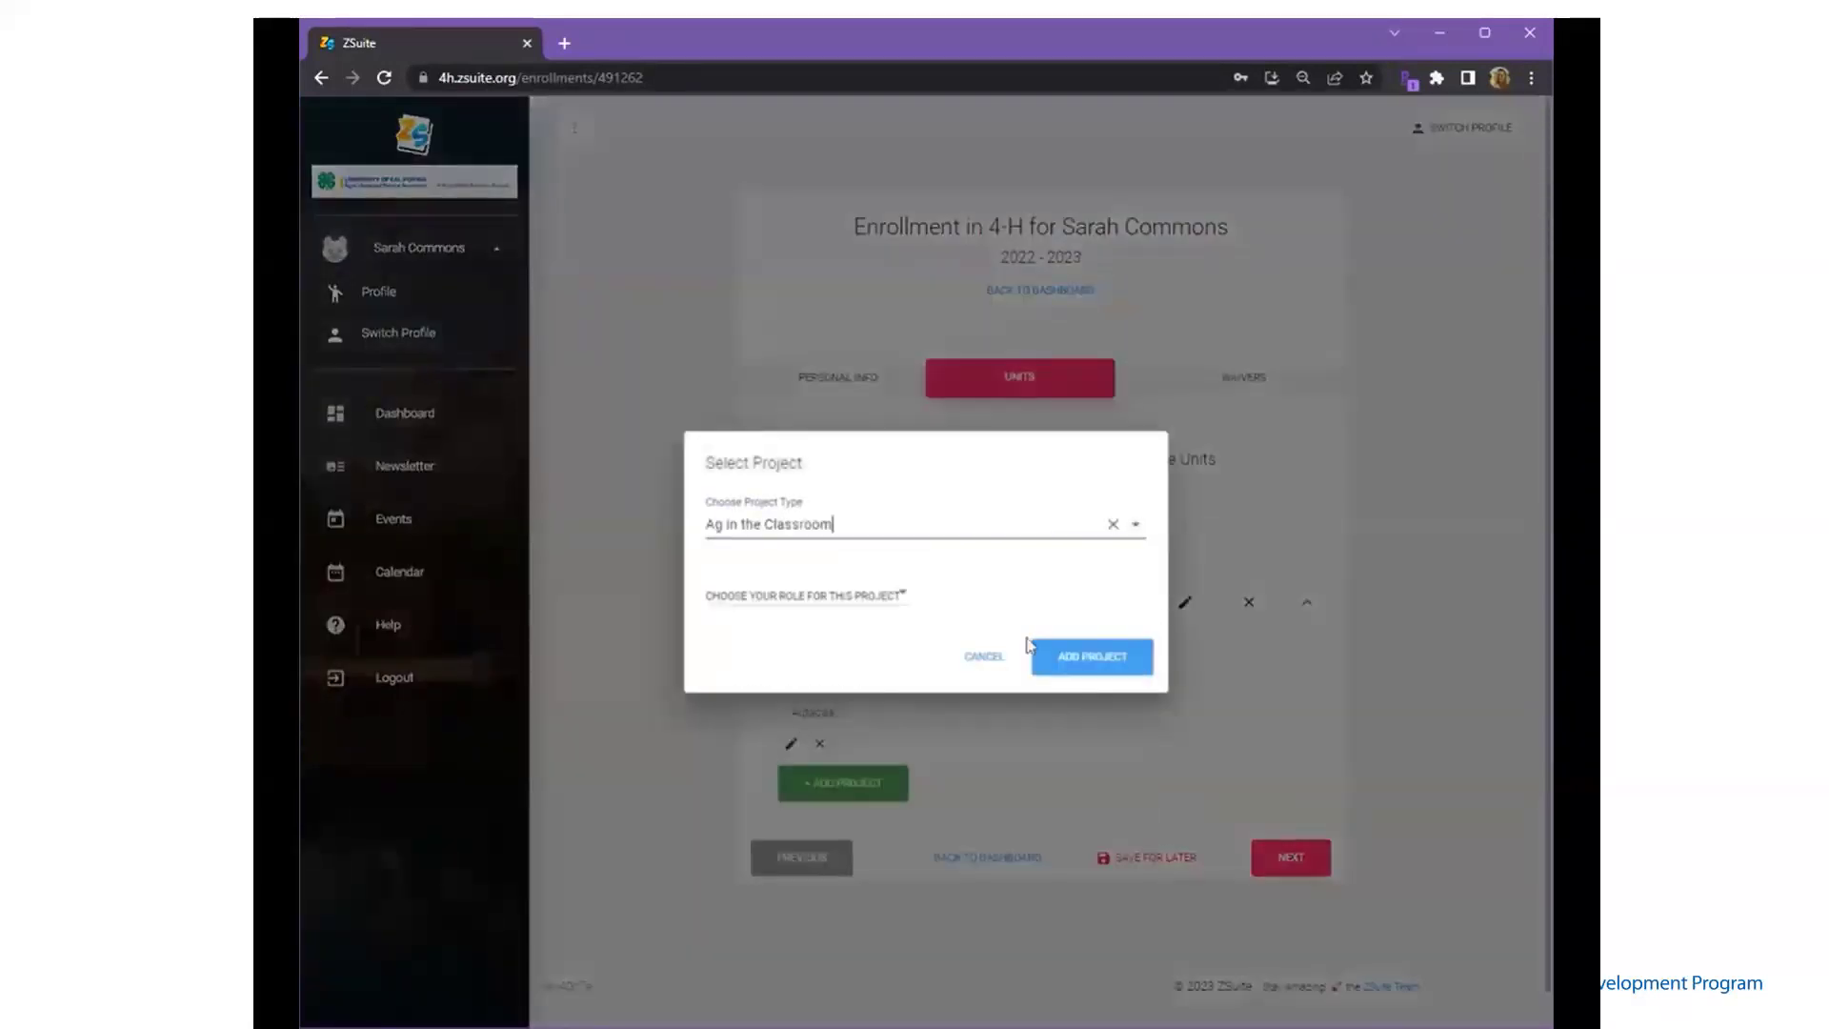
left_click(1082, 661)
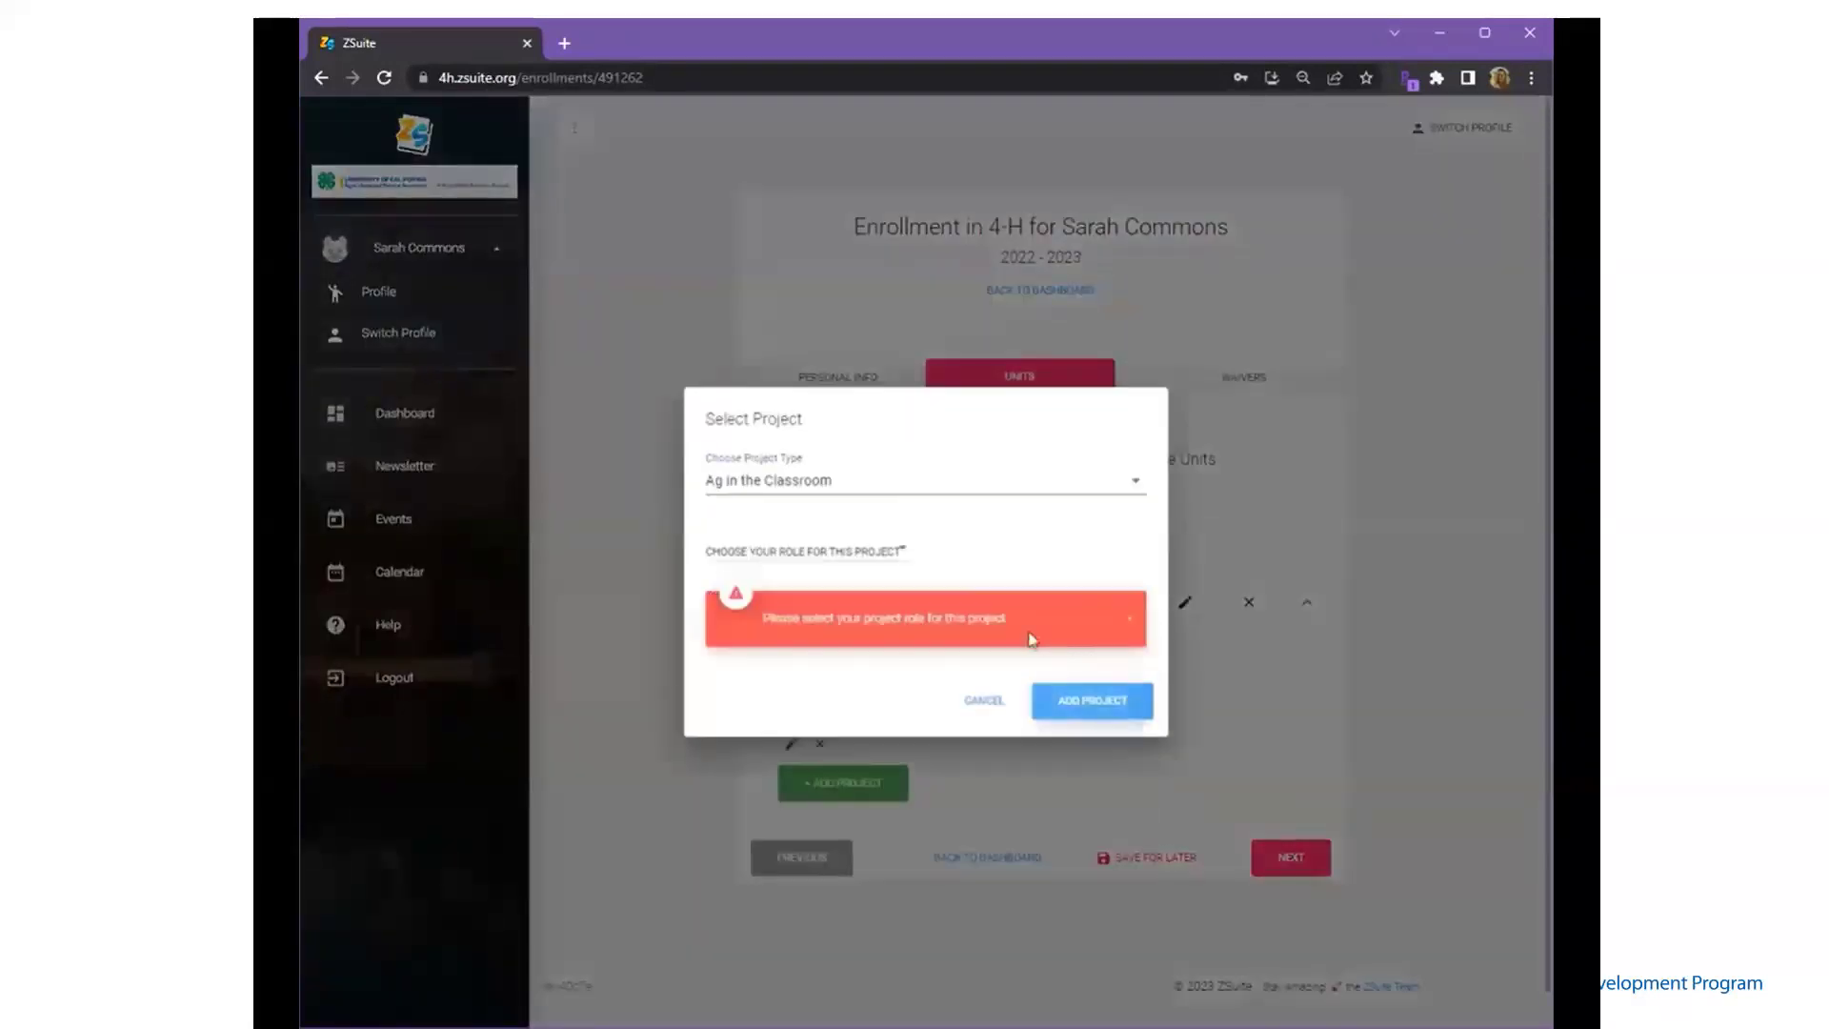
left_click(1133, 621)
left_click(866, 600)
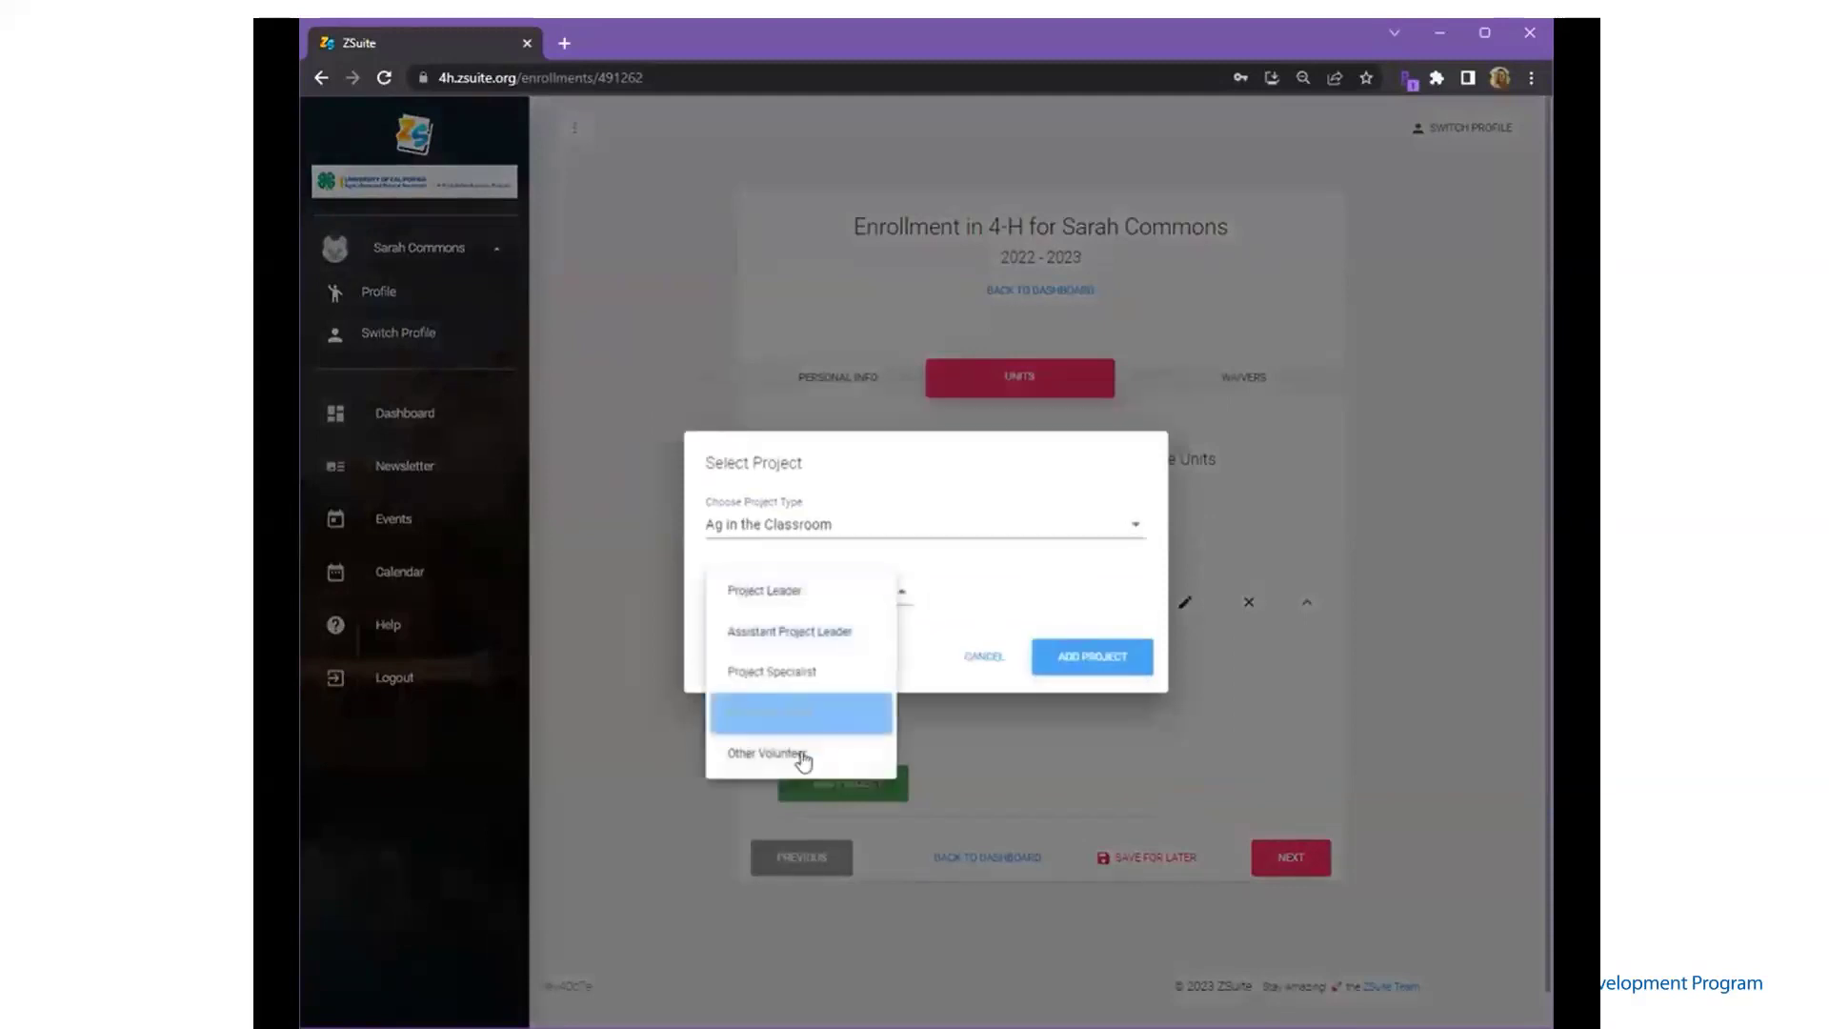
left_click(800, 753)
left_click(1082, 666)
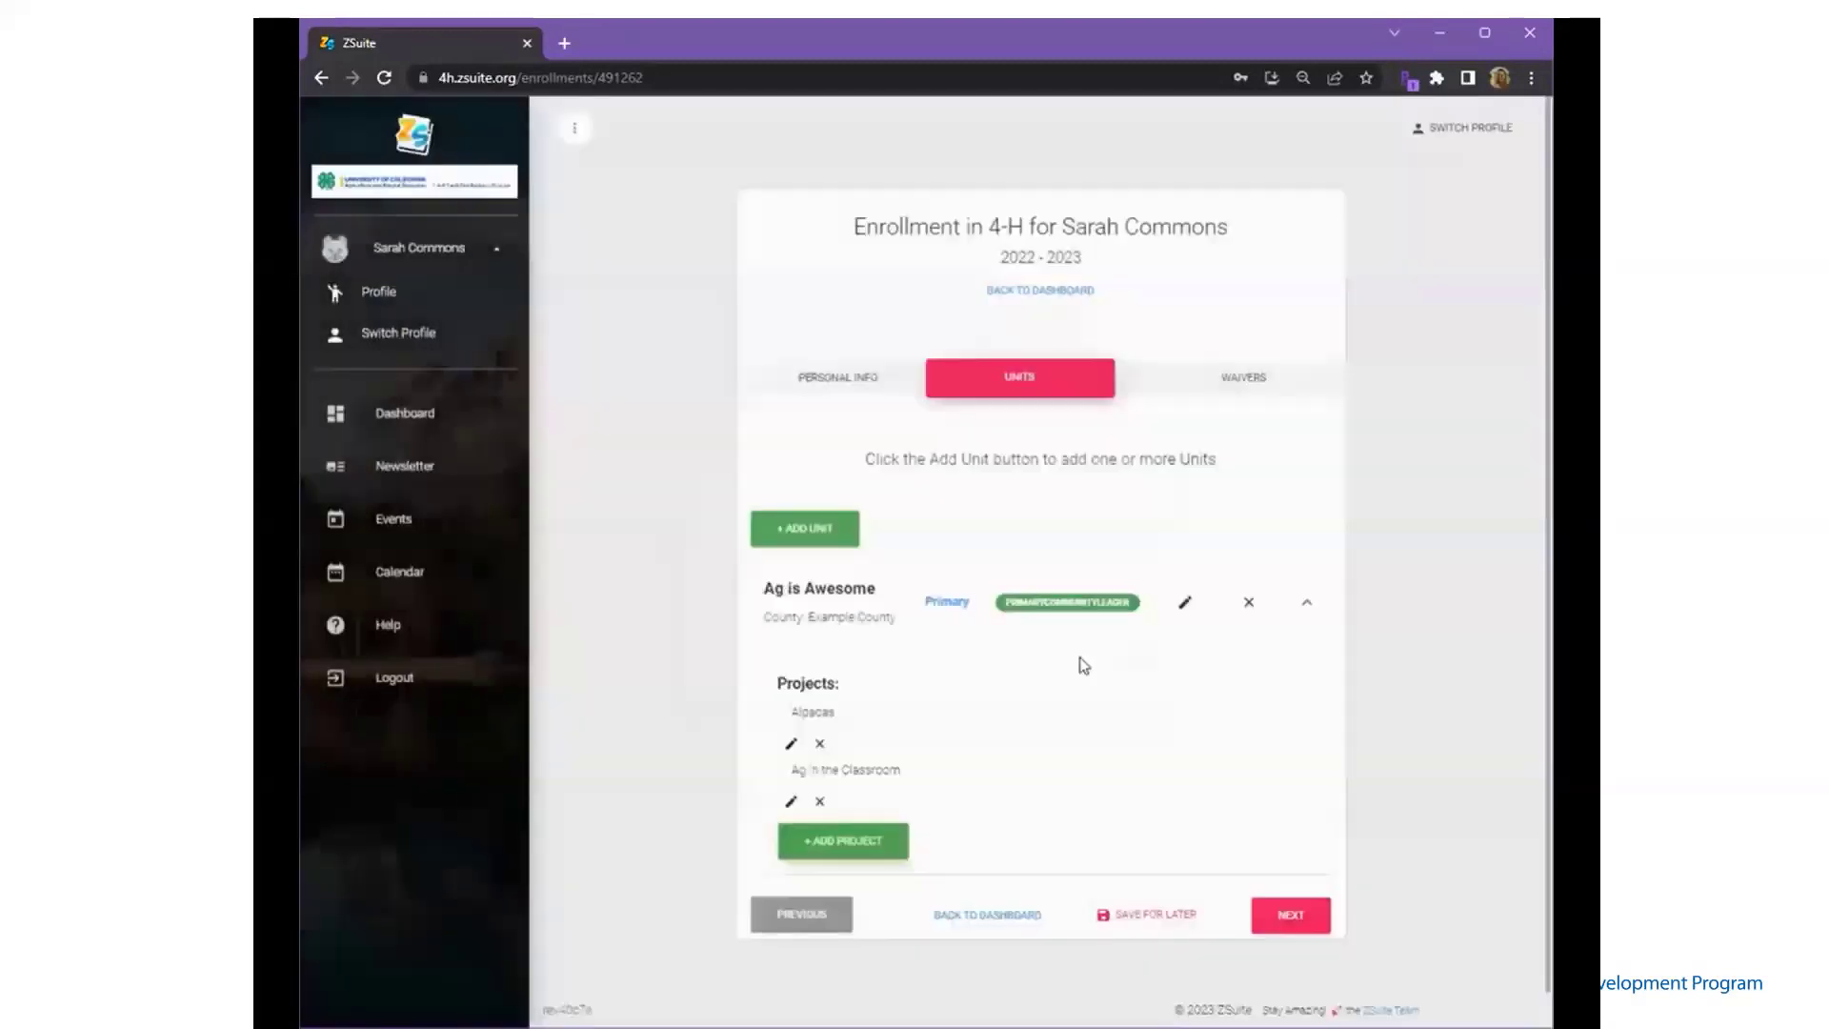
- Add Able's API Club as a second unit with the Other Volunteer role
left_click(792, 541)
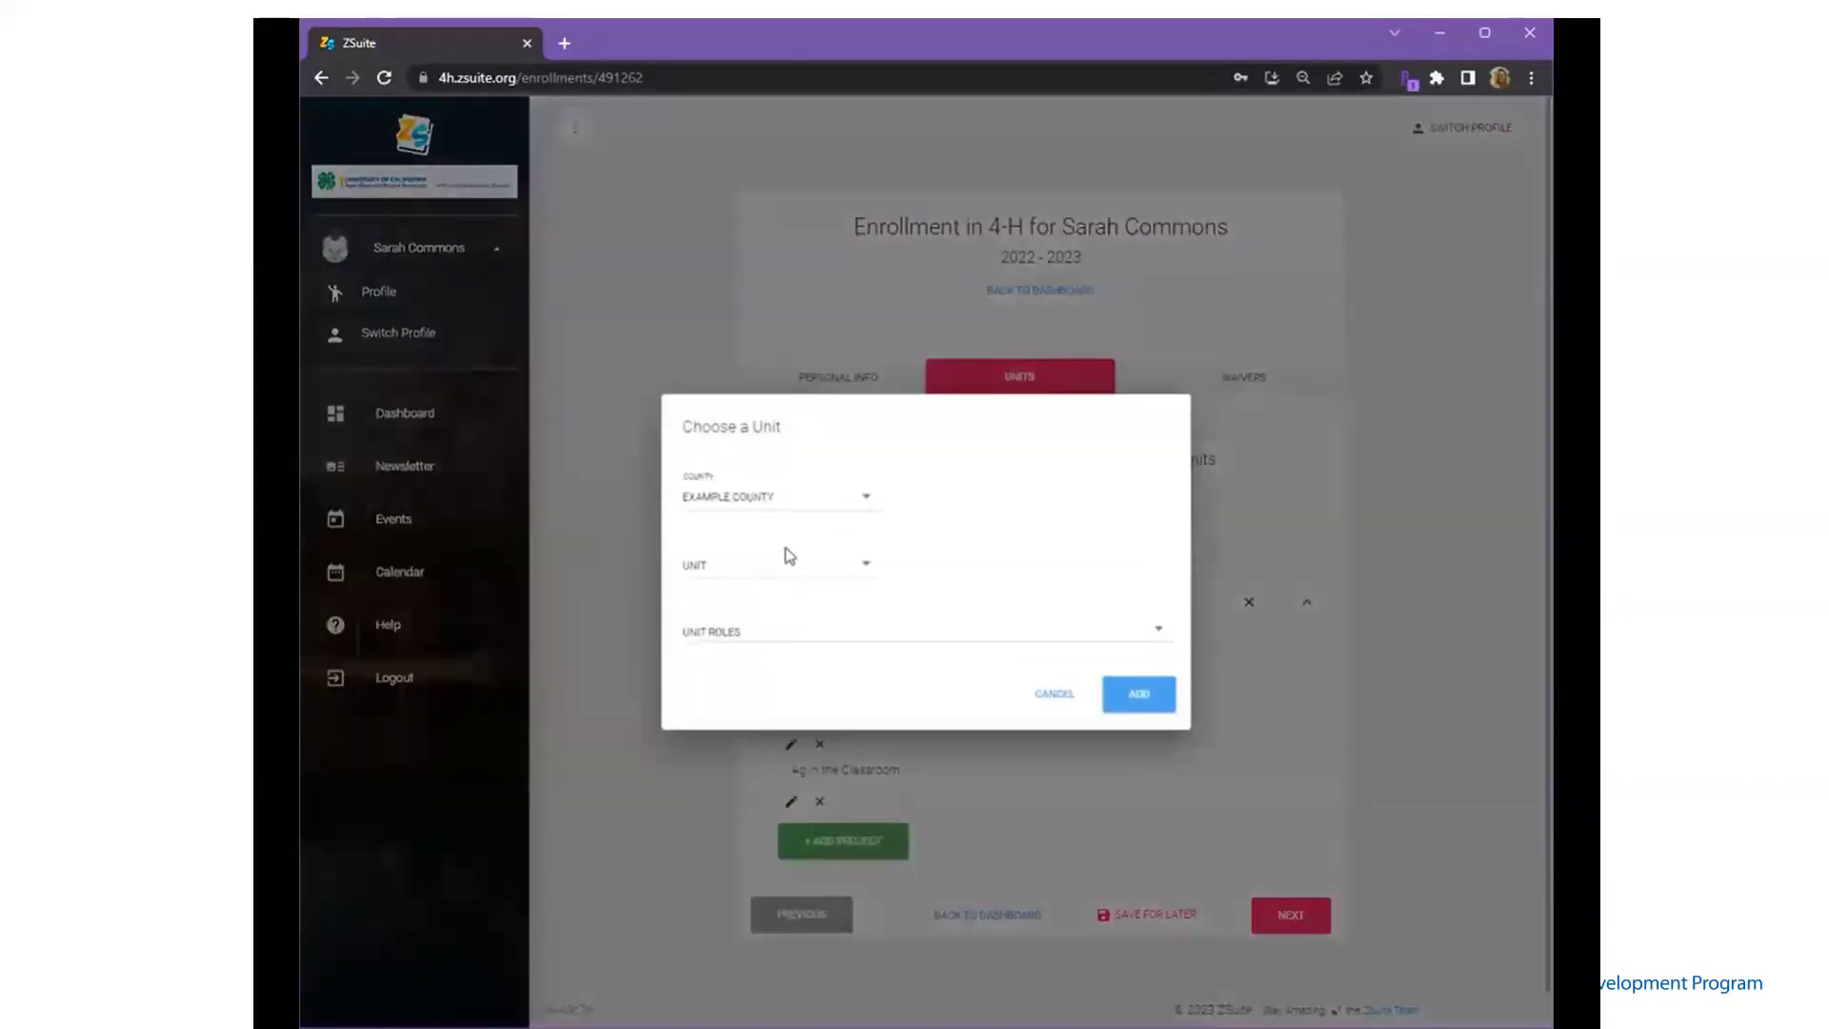
left_click(783, 577)
left_click(782, 570)
left_click(782, 571)
left_click(781, 576)
left_click(760, 632)
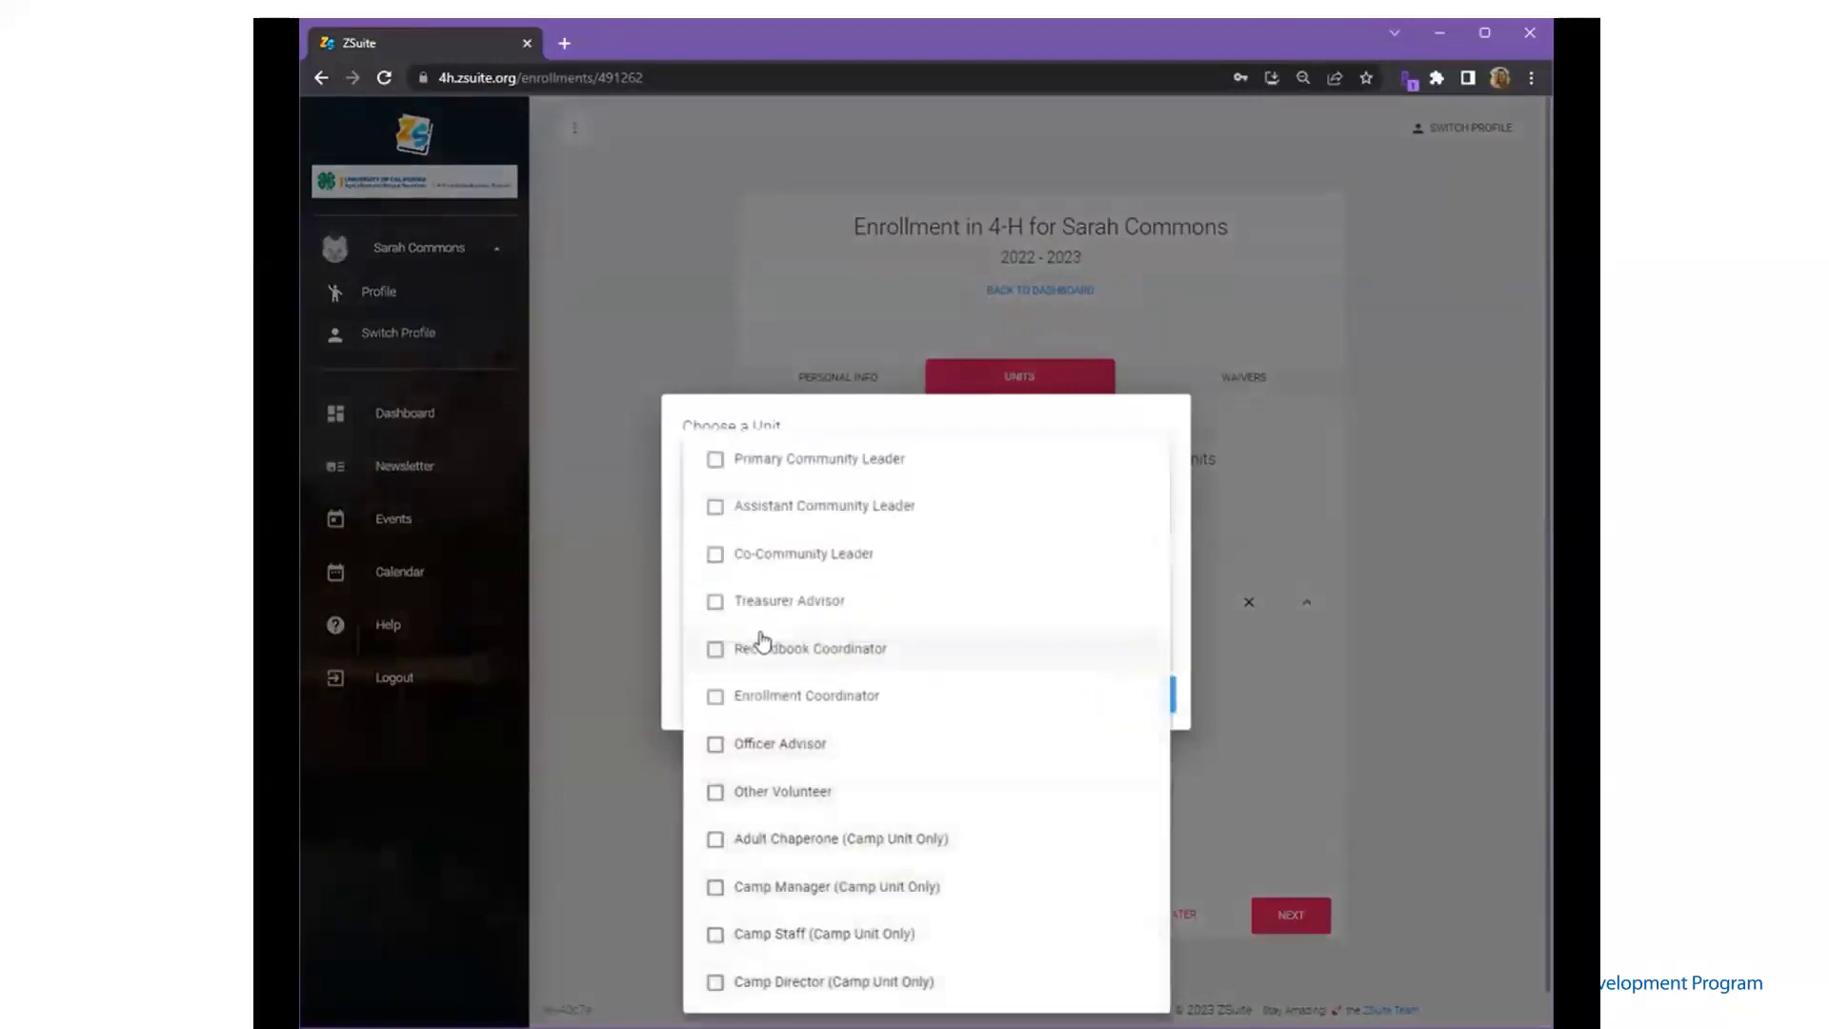
left_click(716, 792)
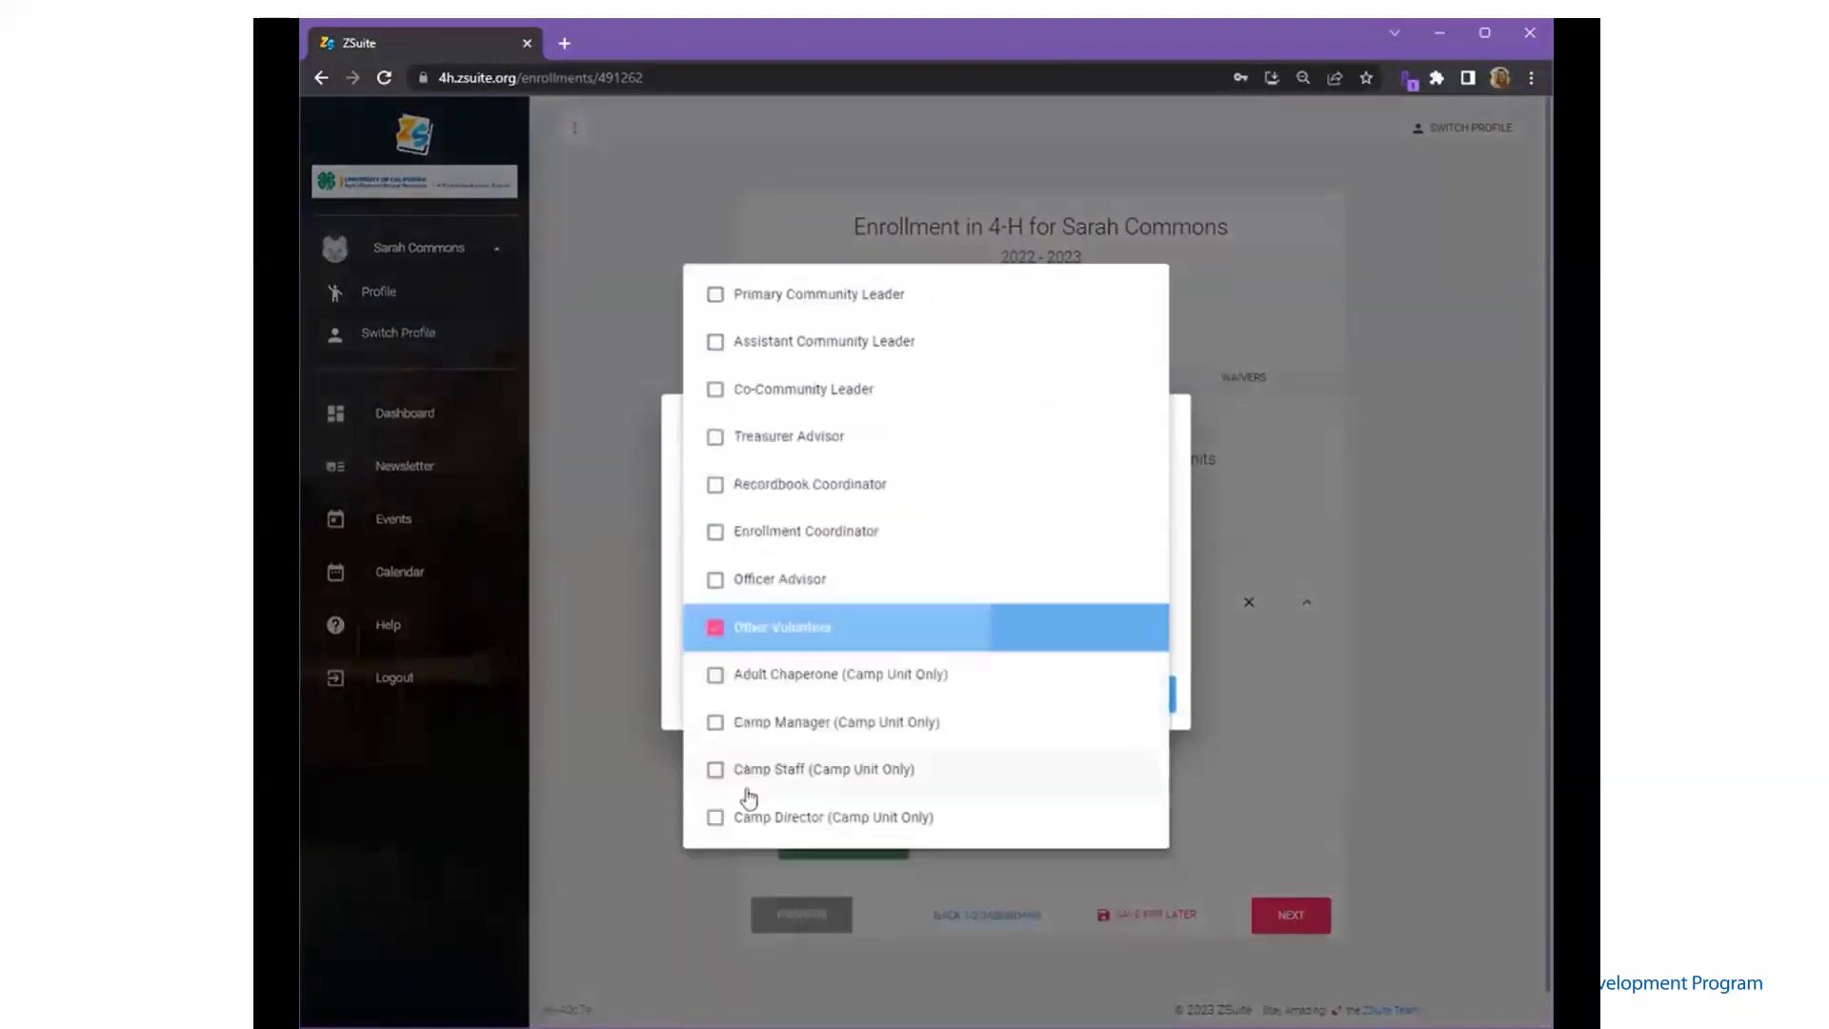
key("Escape")
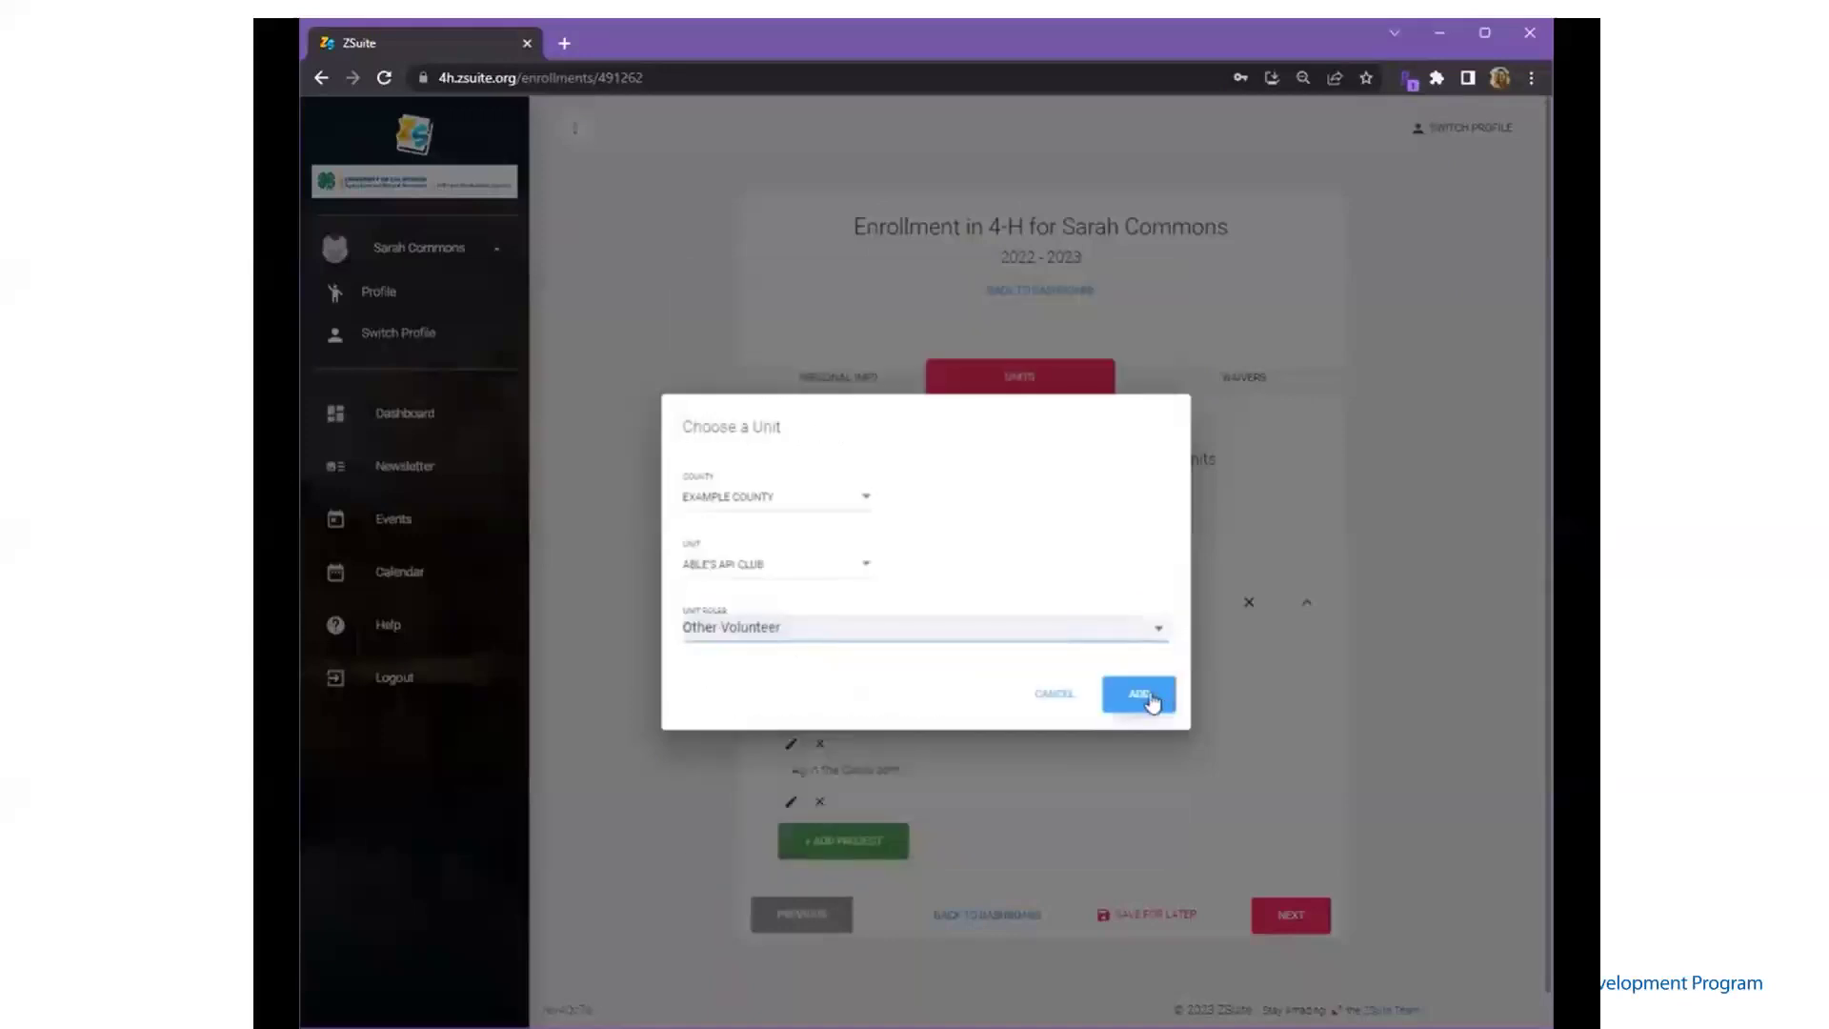
left_click(1151, 696)
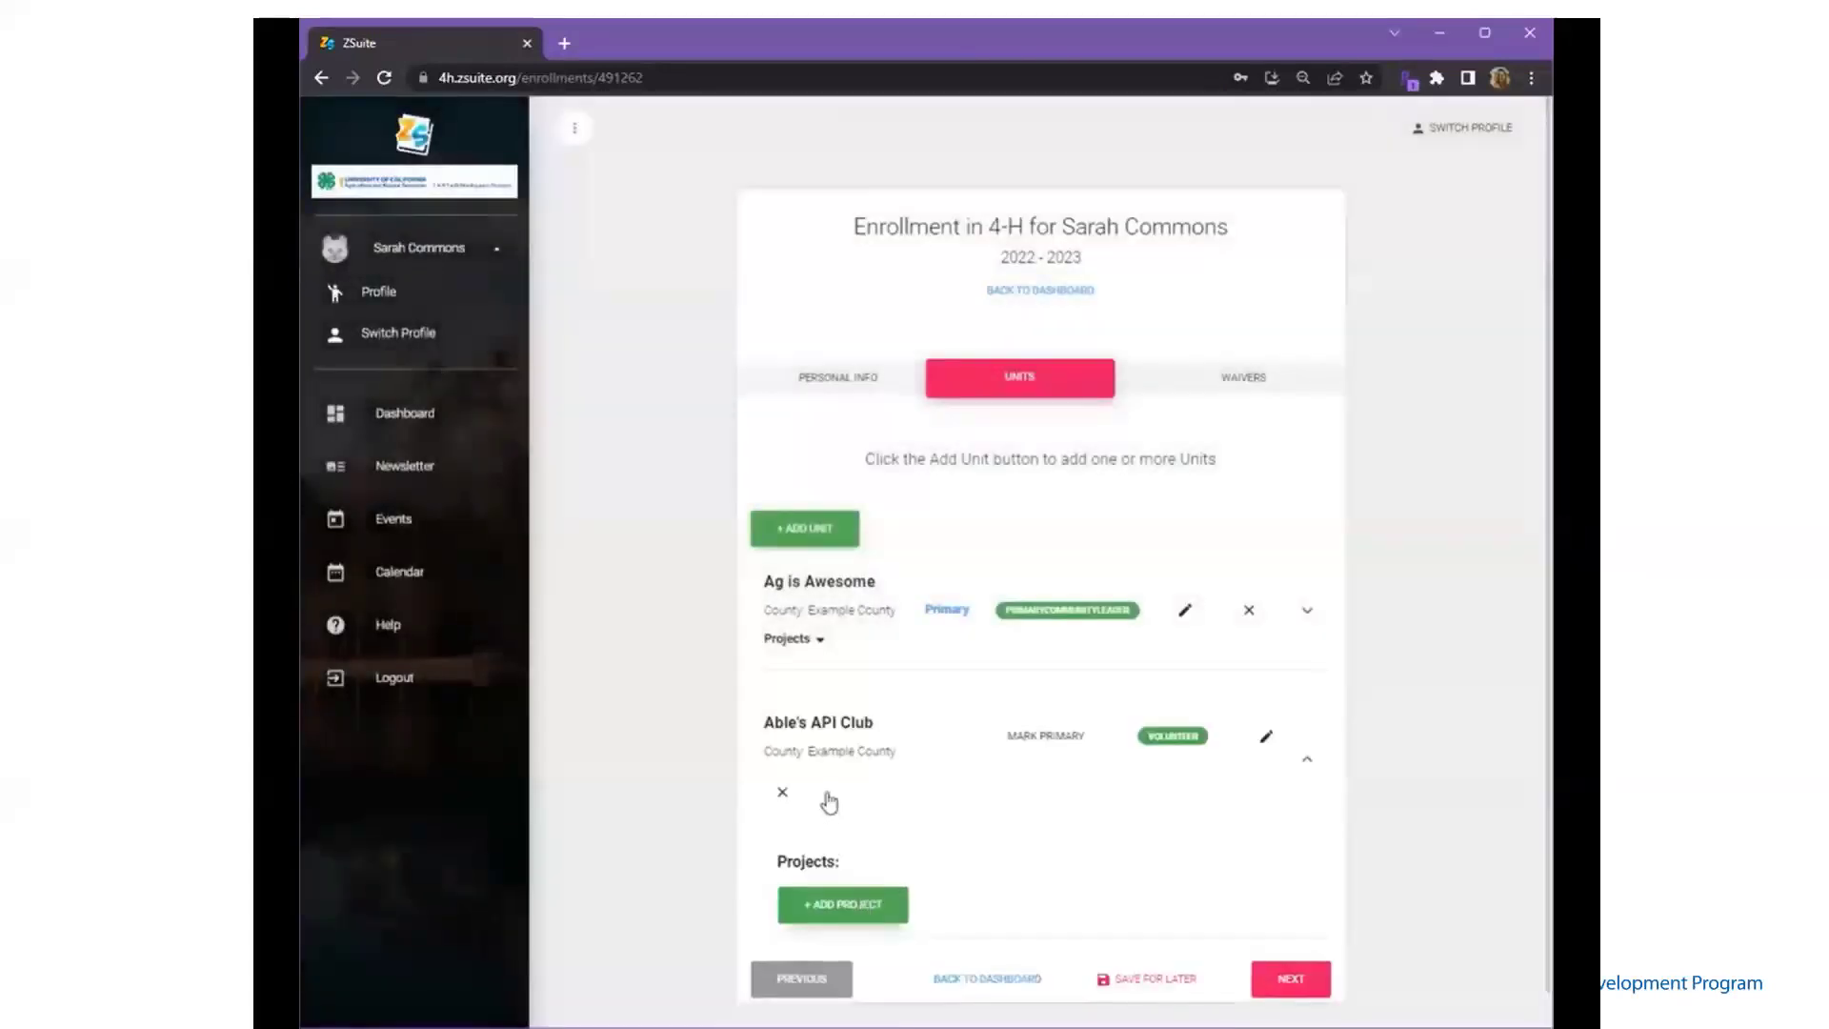
- Give Able's API Club the Amphibians project in an assistant role, then continue to Waivers
left_click(821, 906)
left_click(818, 536)
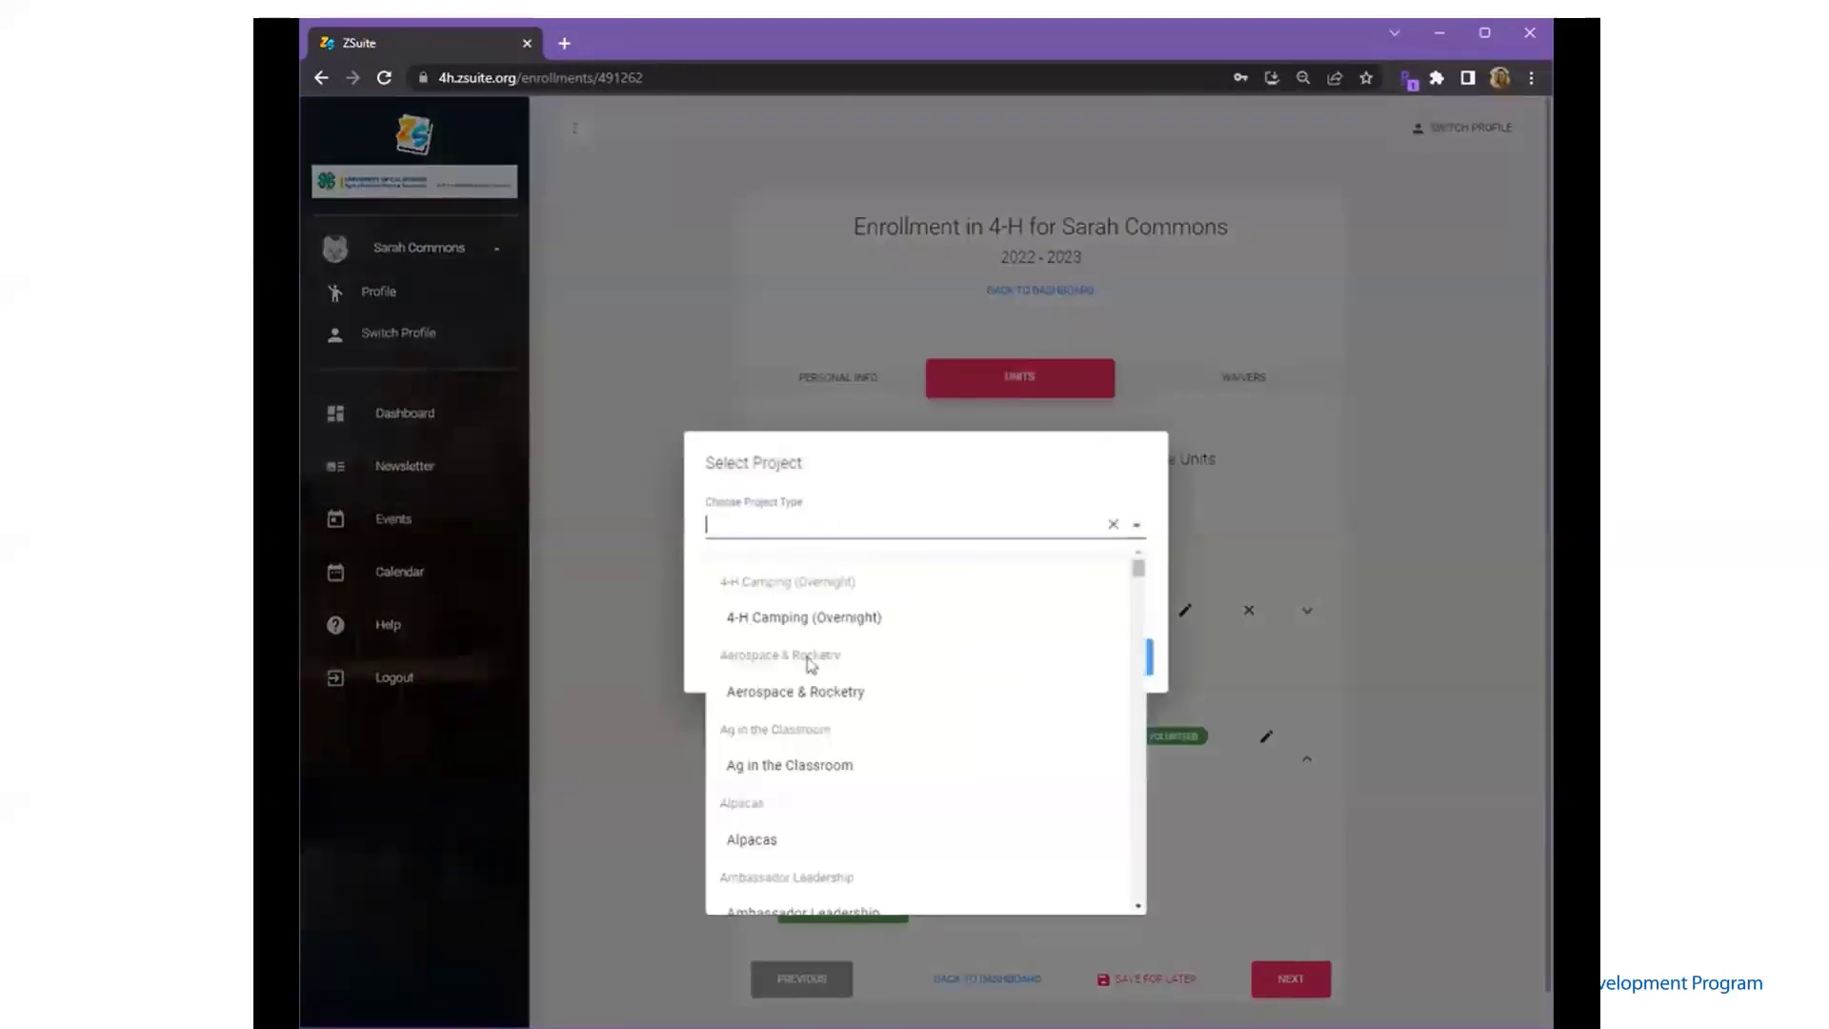
scroll(803, 790, "down", 1)
scroll(803, 792, "down", 1)
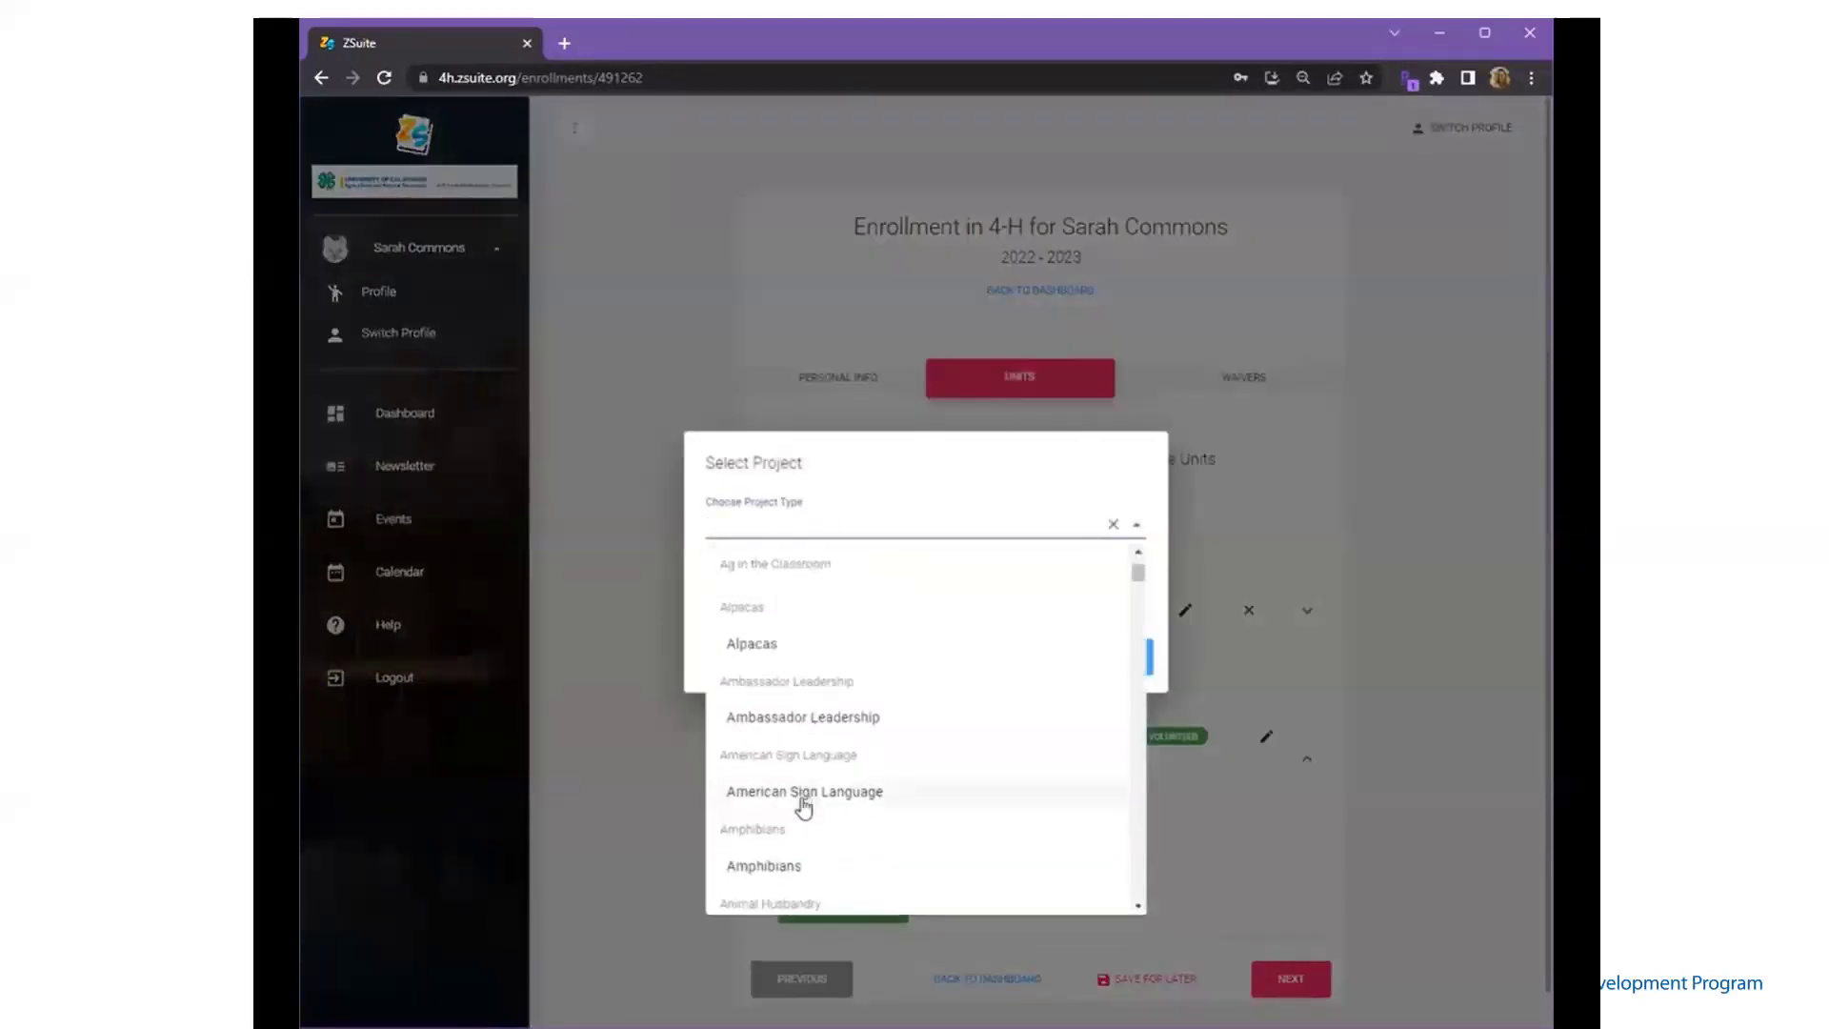
left_click(790, 867)
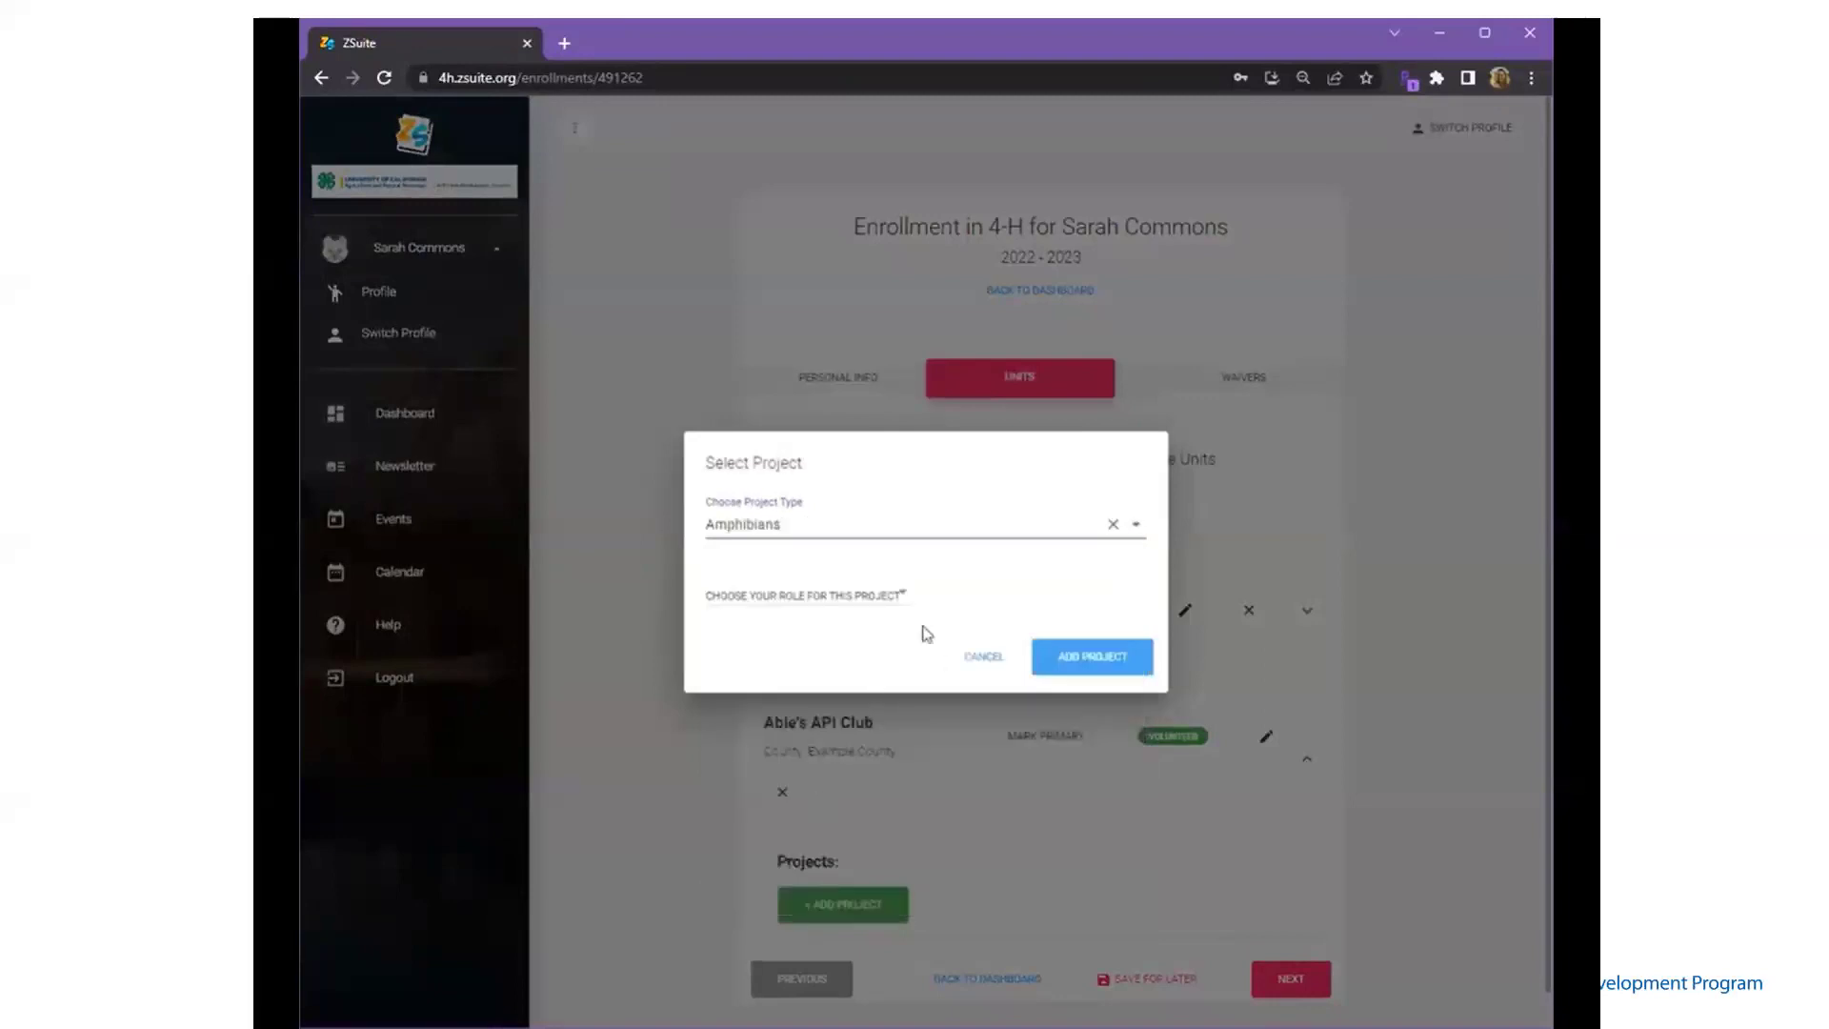
left_click(890, 596)
left_click(829, 637)
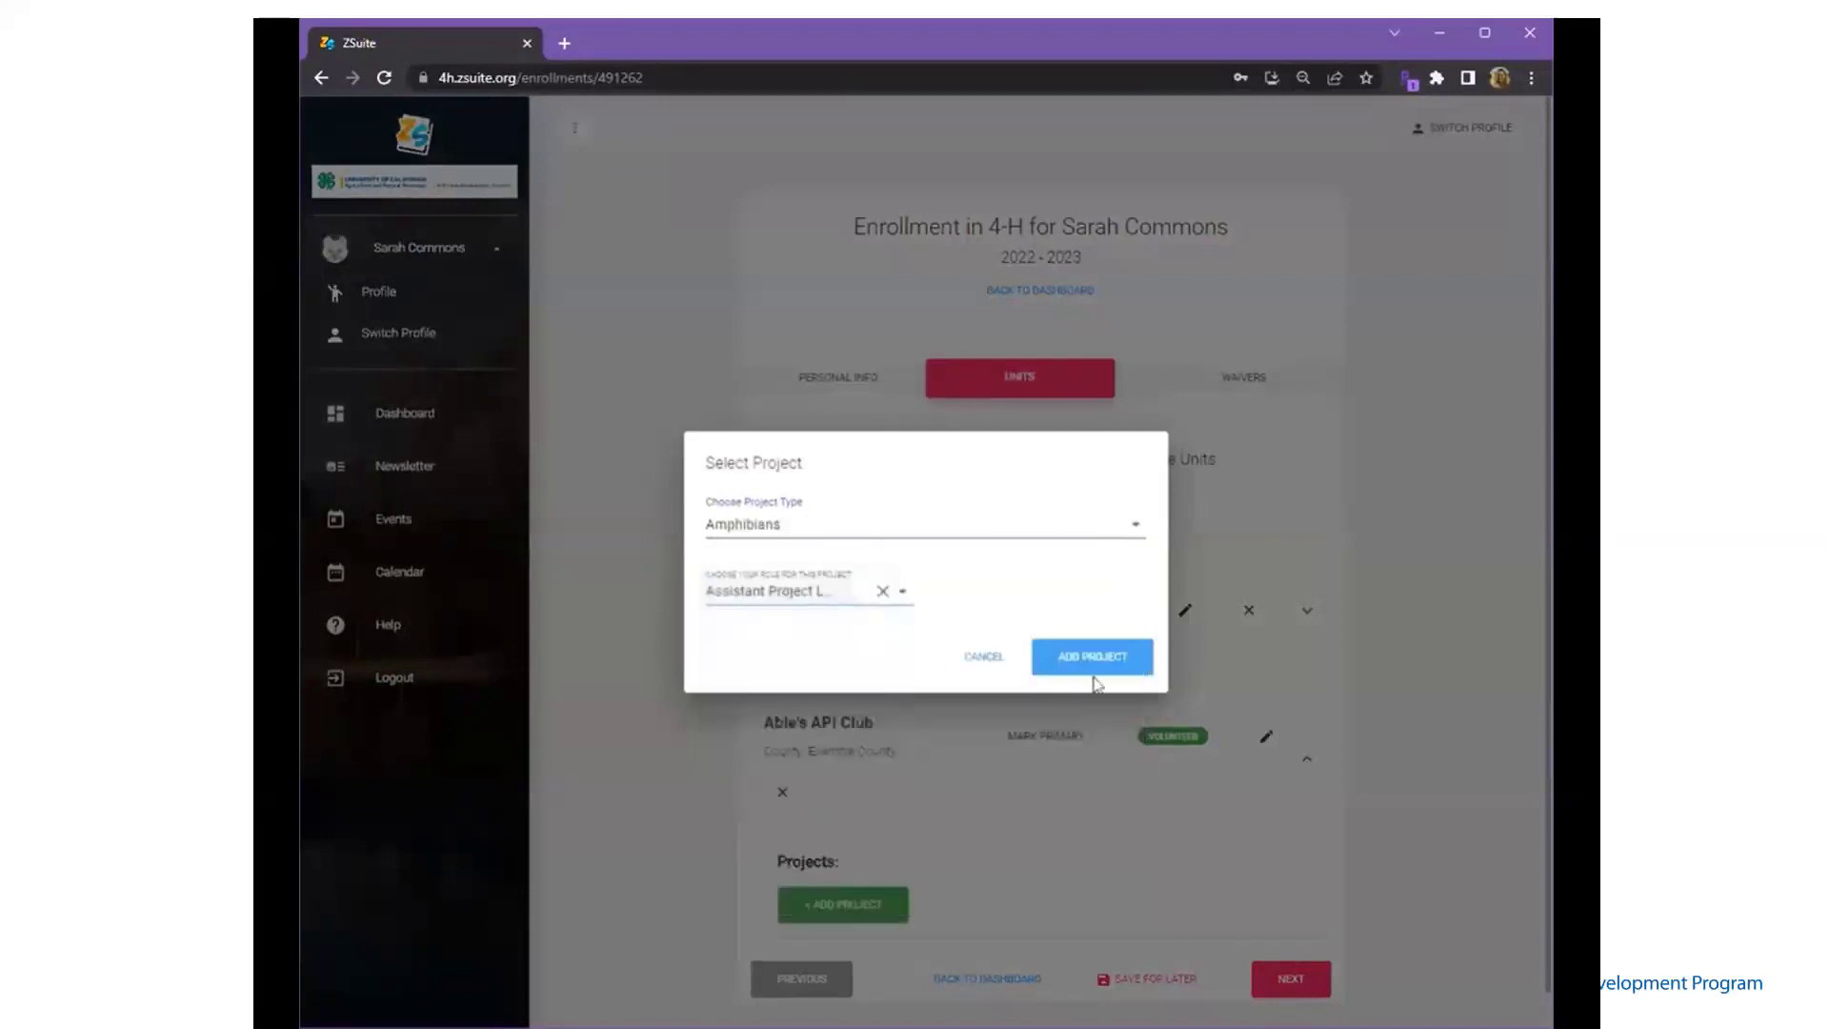
left_click(1114, 673)
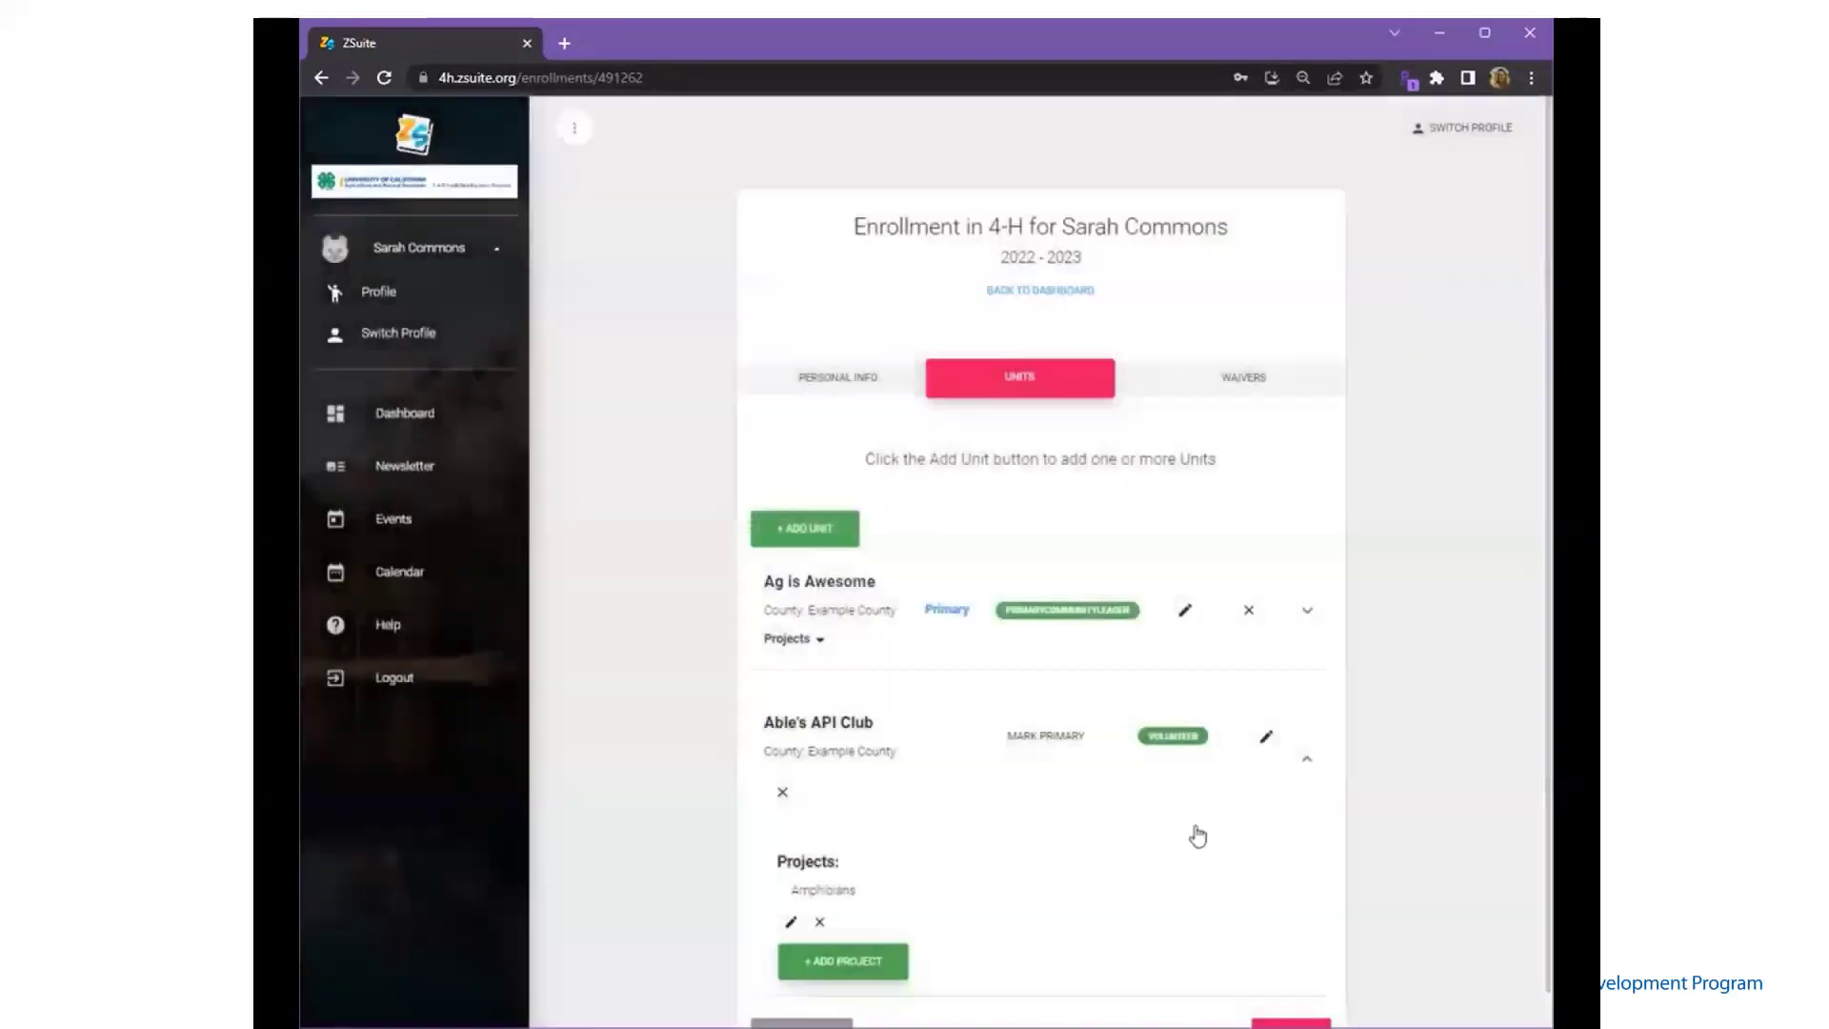
scroll(1198, 835, "down", 2)
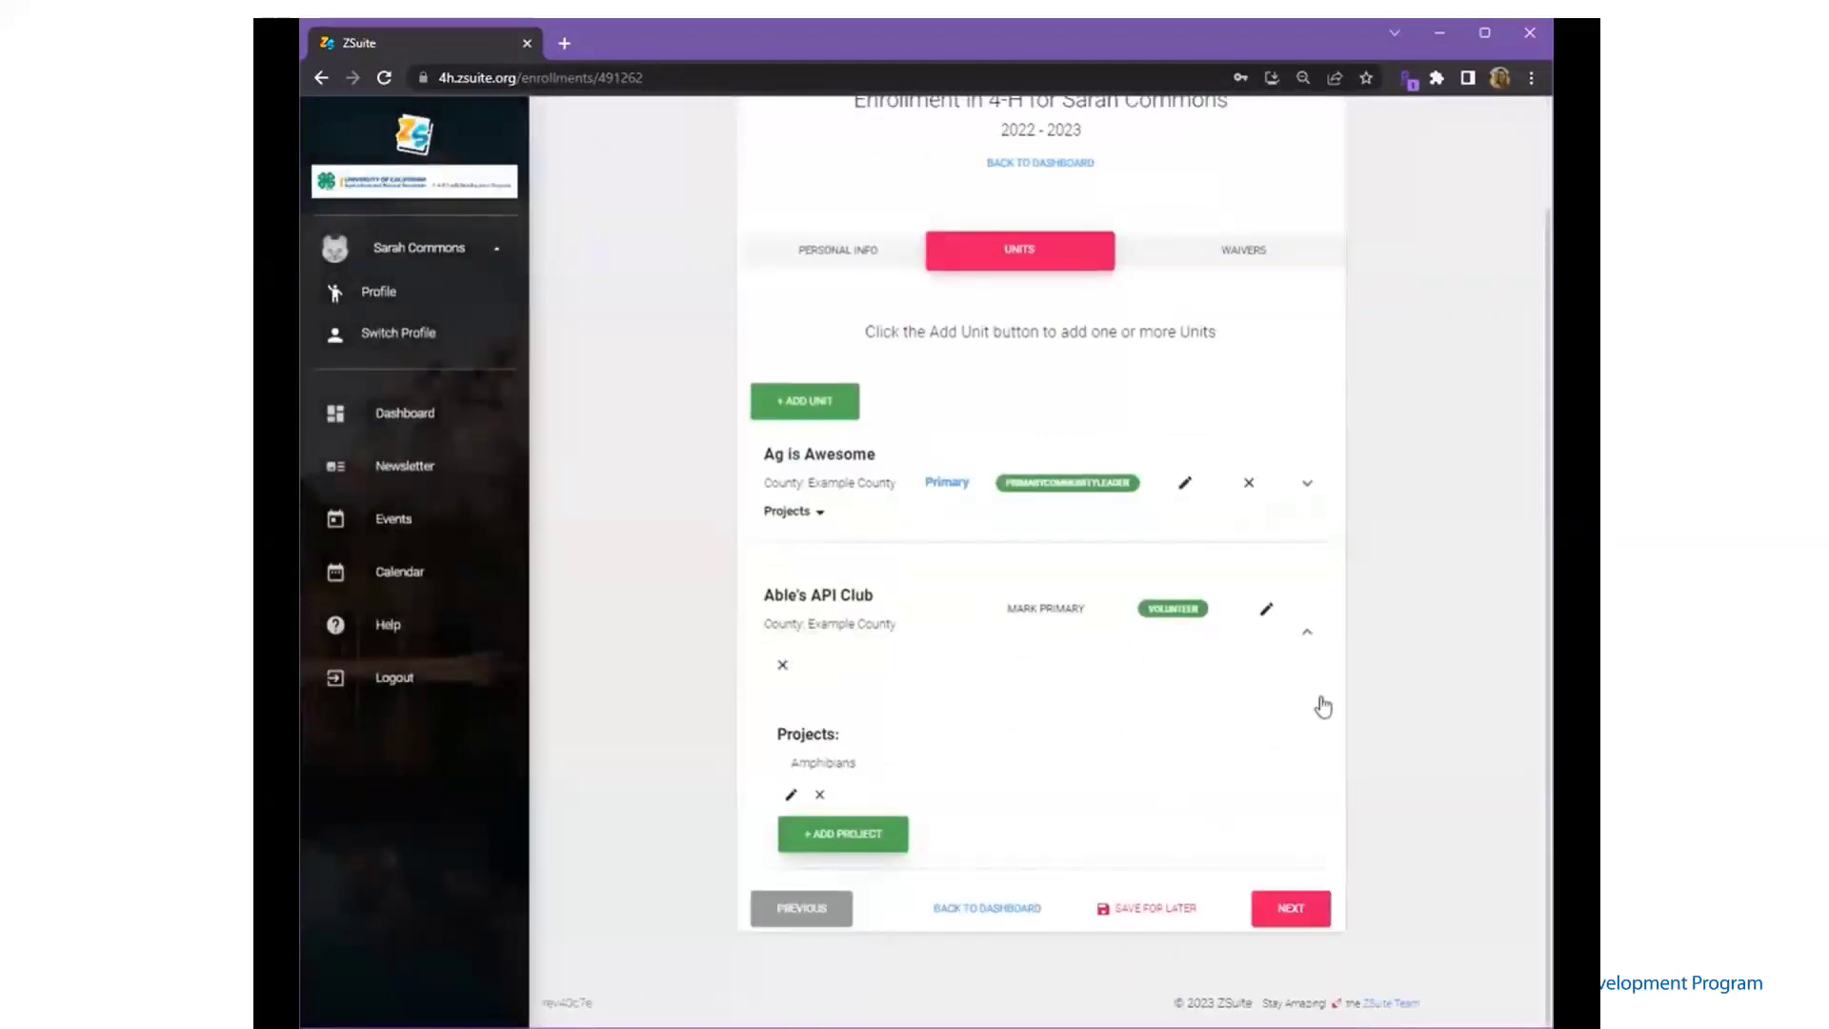
left_click(1307, 916)
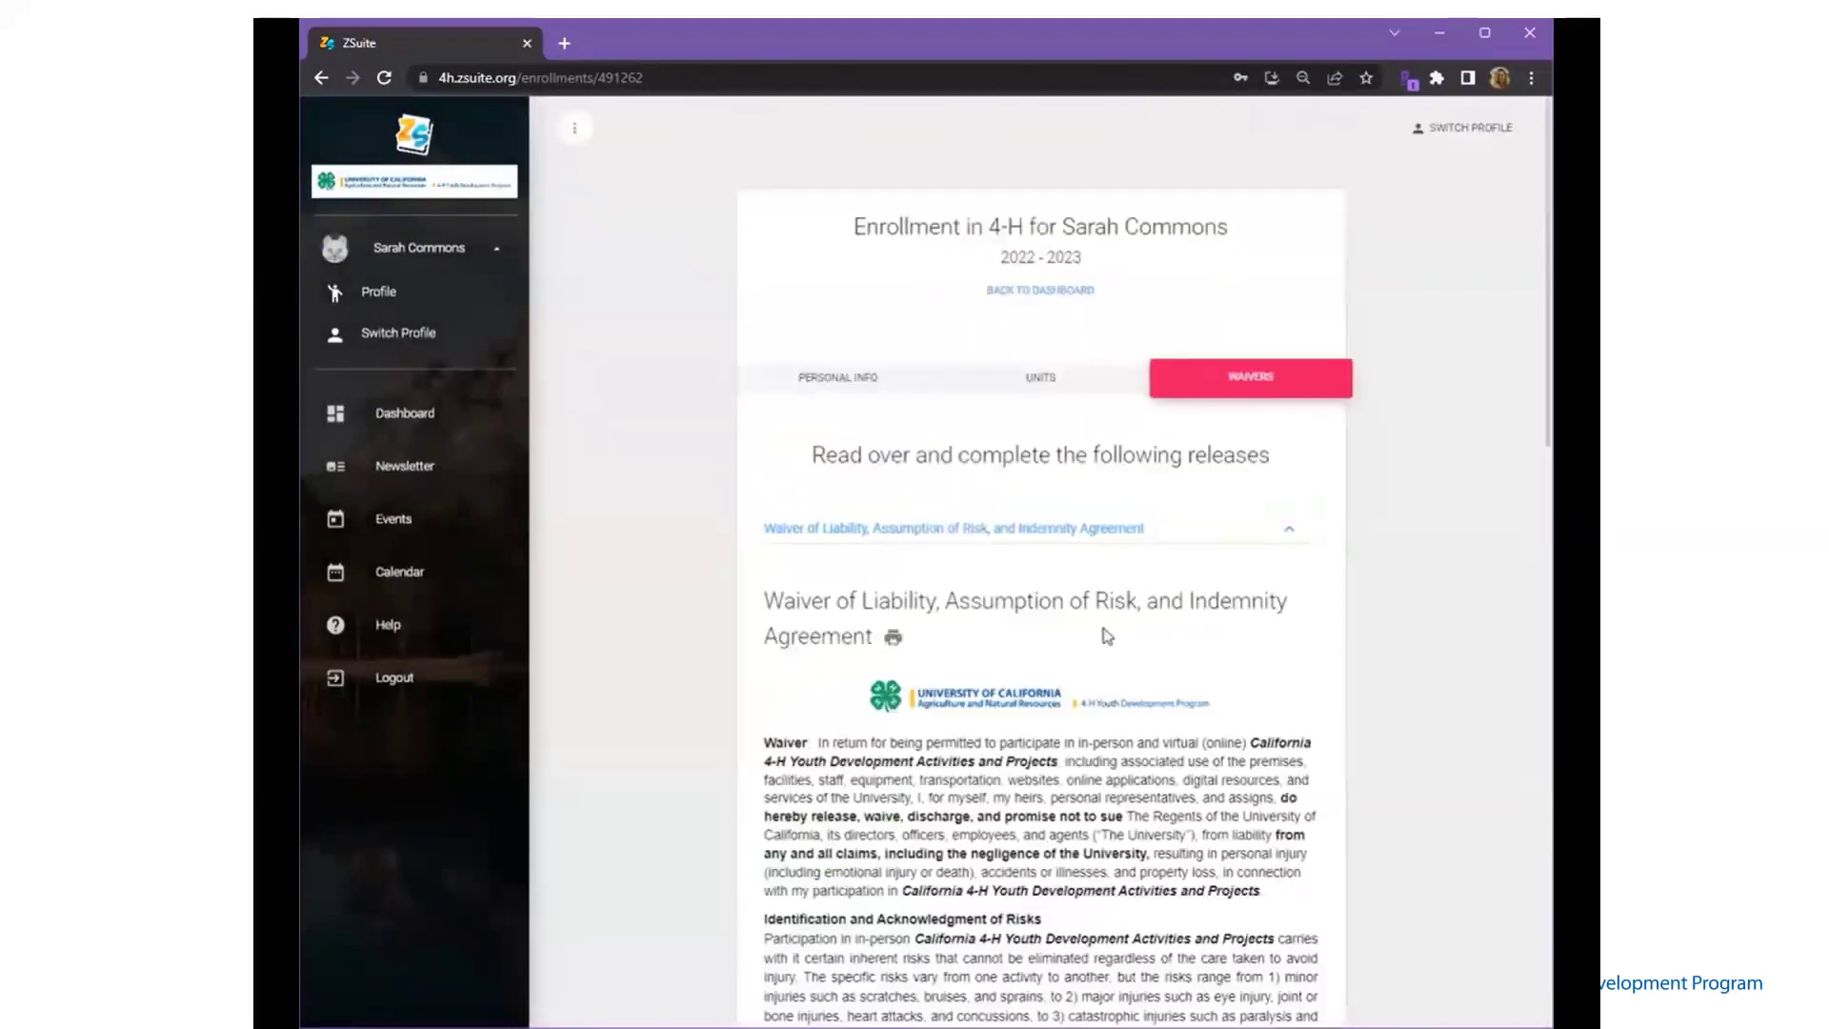
- Sign the liability waiver with the volunteer's full name and date 06/16/2023
scroll(1105, 636, "down", 2)
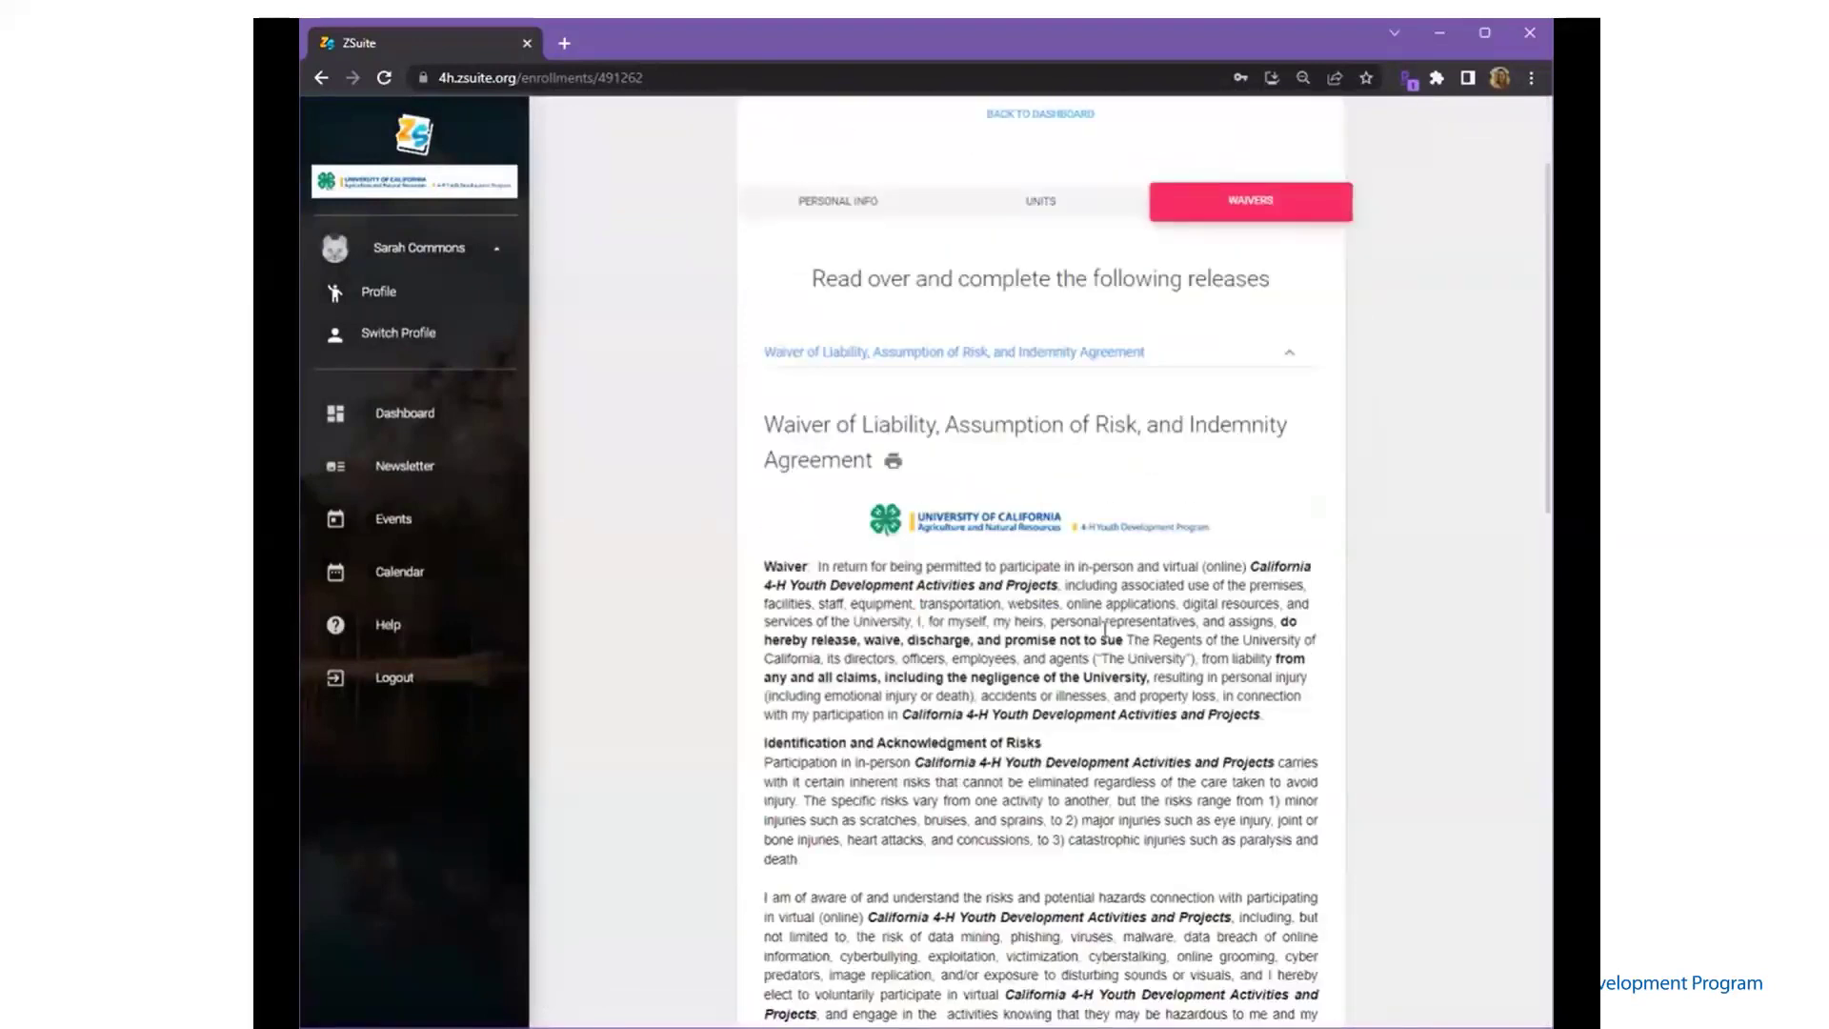
scroll(1105, 629, "down", 4)
scroll(1105, 628, "down", 9)
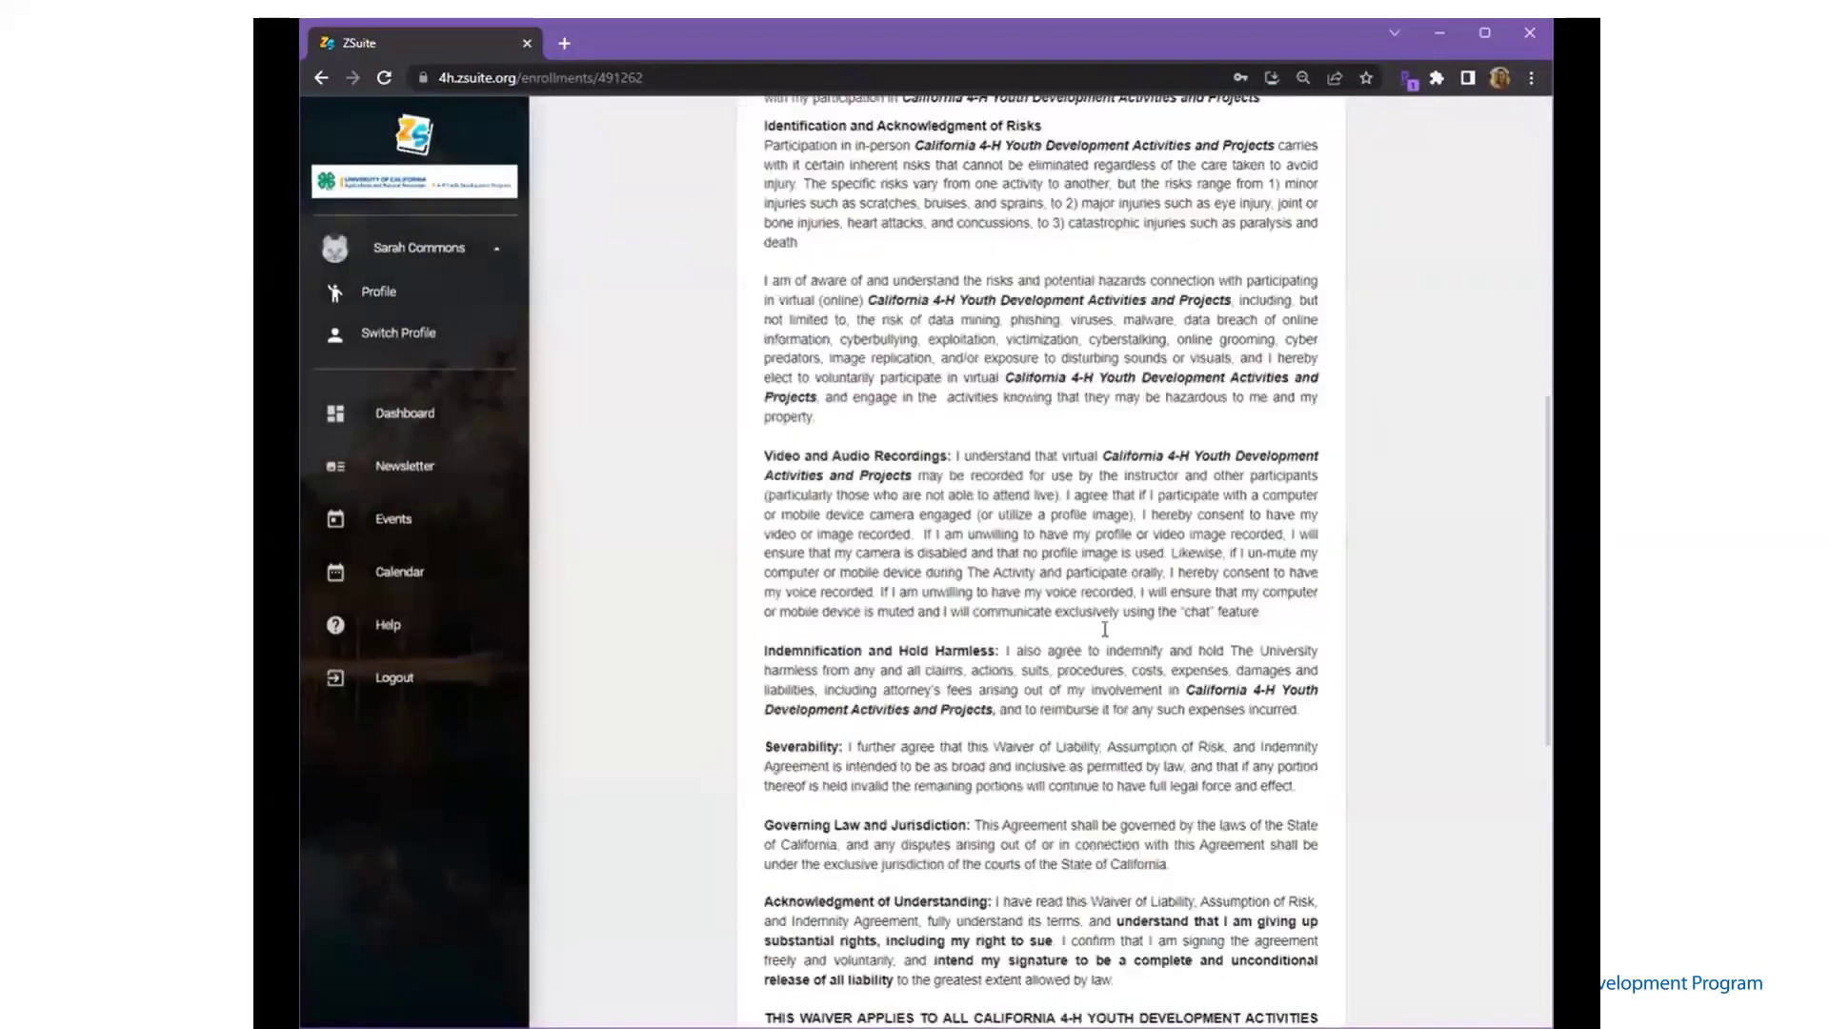
left_click(846, 713)
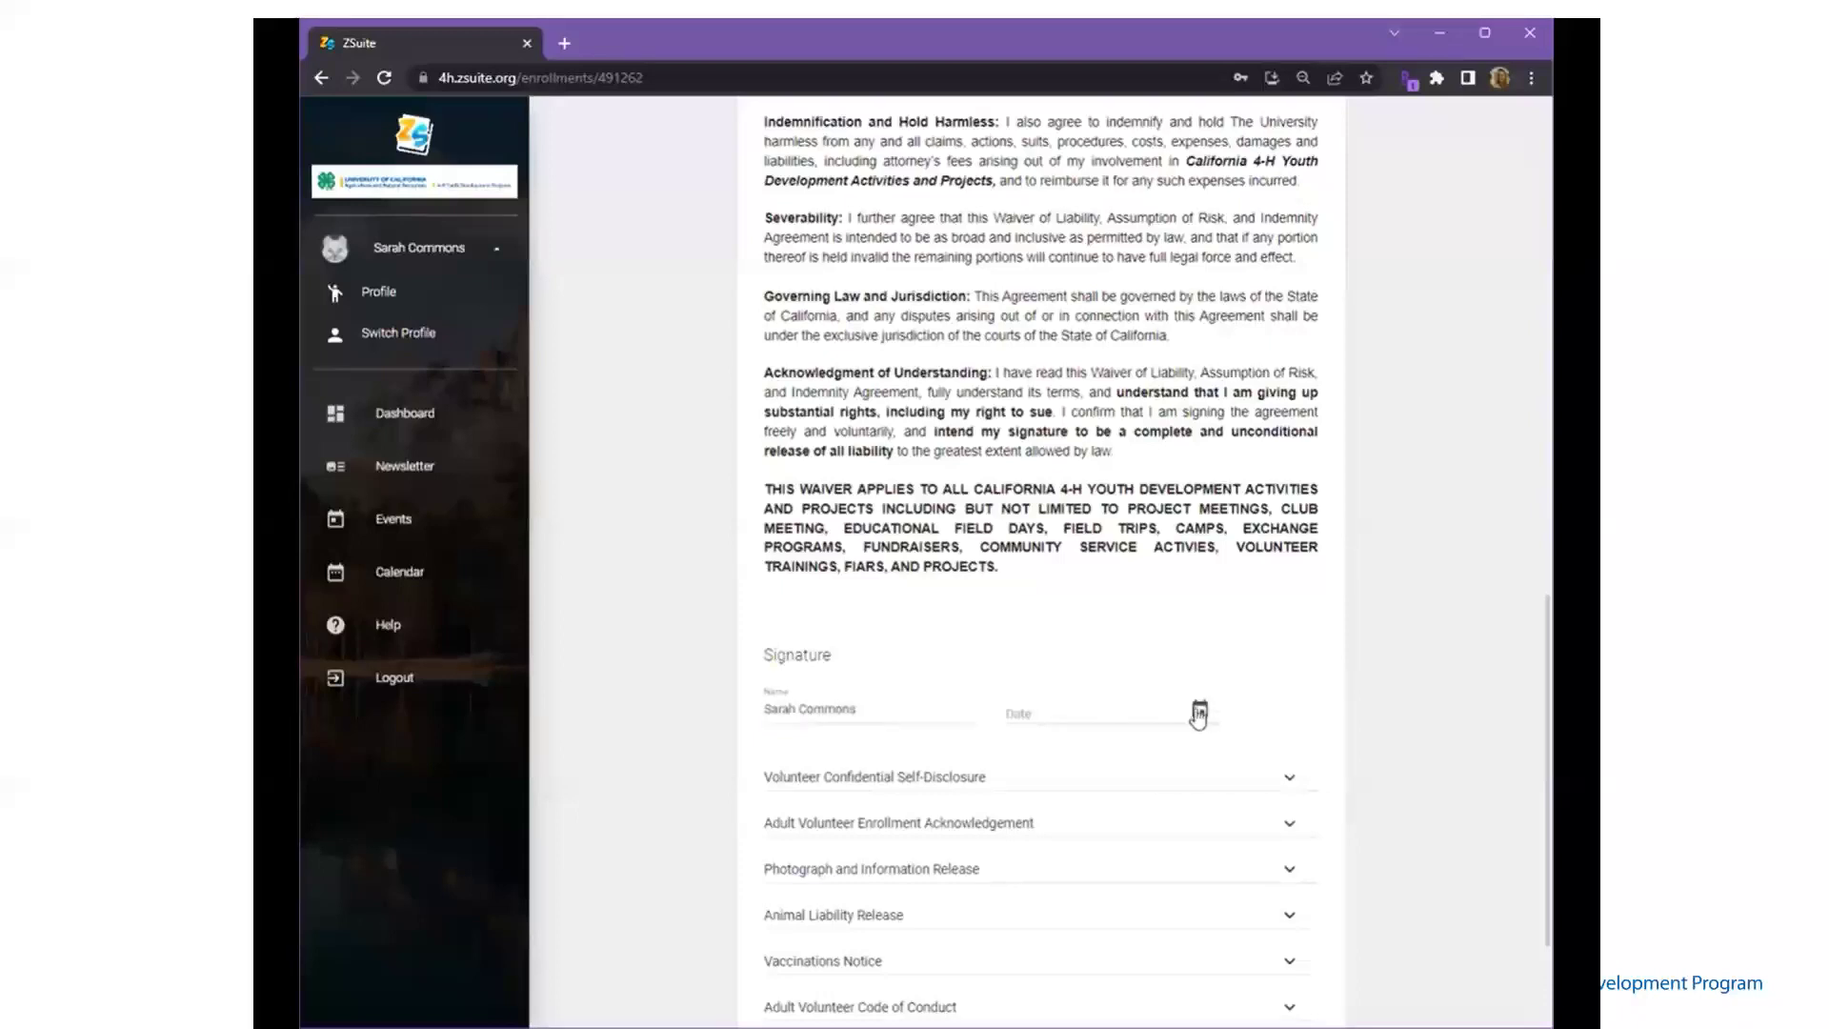
left_click(1199, 714)
left_click(1159, 902)
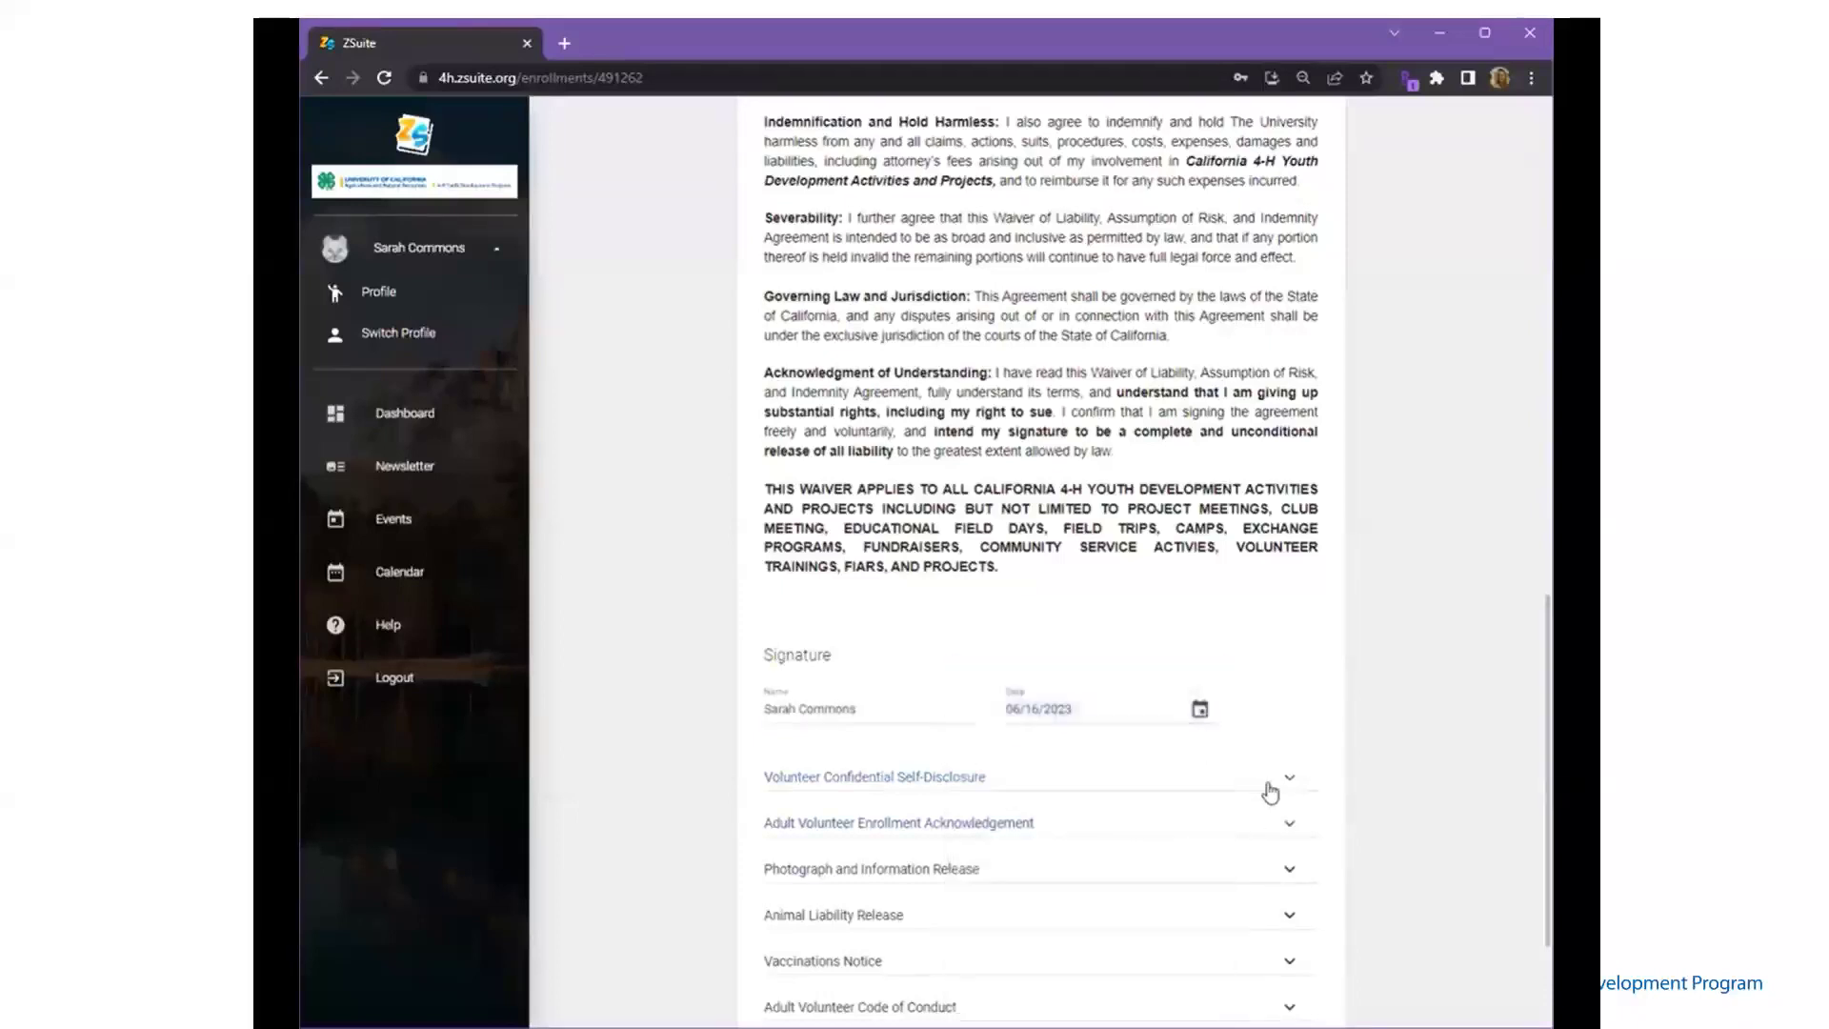
- Expand the Volunteer Confidential Self-Disclosure form and begin the legal first name
left_click(1289, 779)
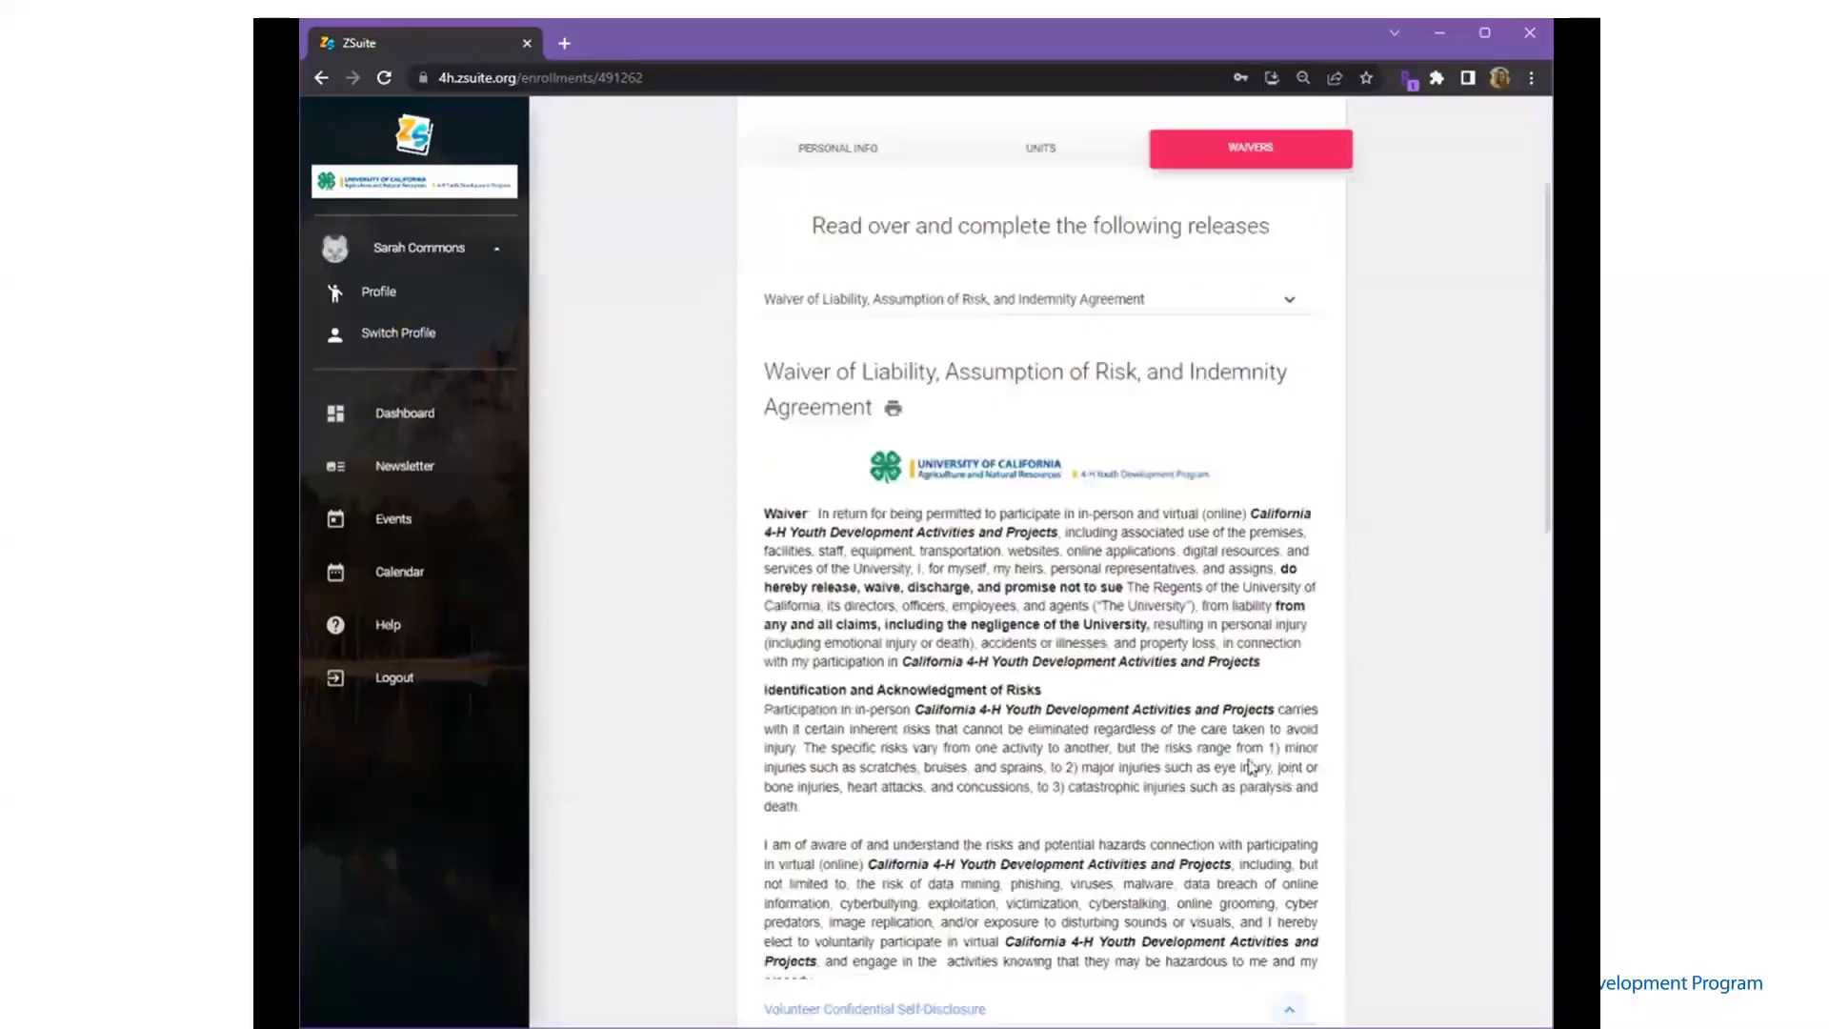
scroll(999, 593, "down", 3)
left_click(894, 610)
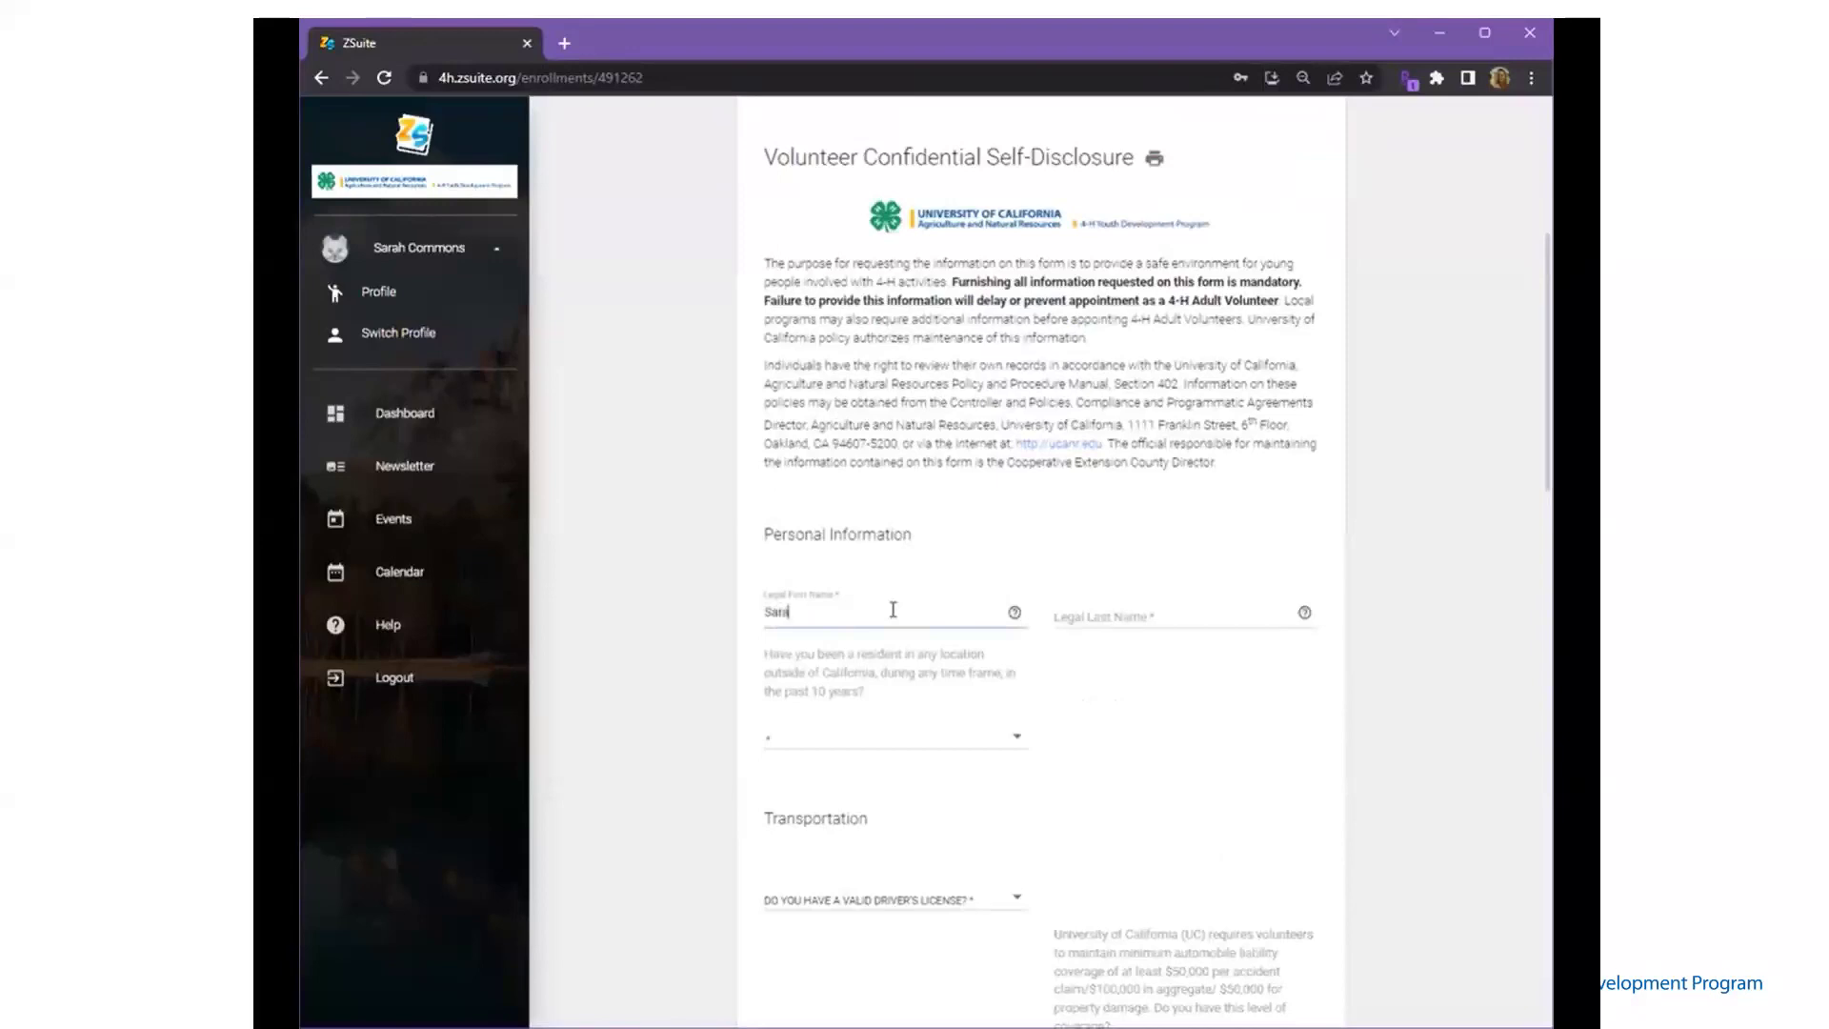
- Enter the legal last name and answer No to living outside California
left_click(1014, 612)
left_click(1142, 618)
left_click(1140, 612)
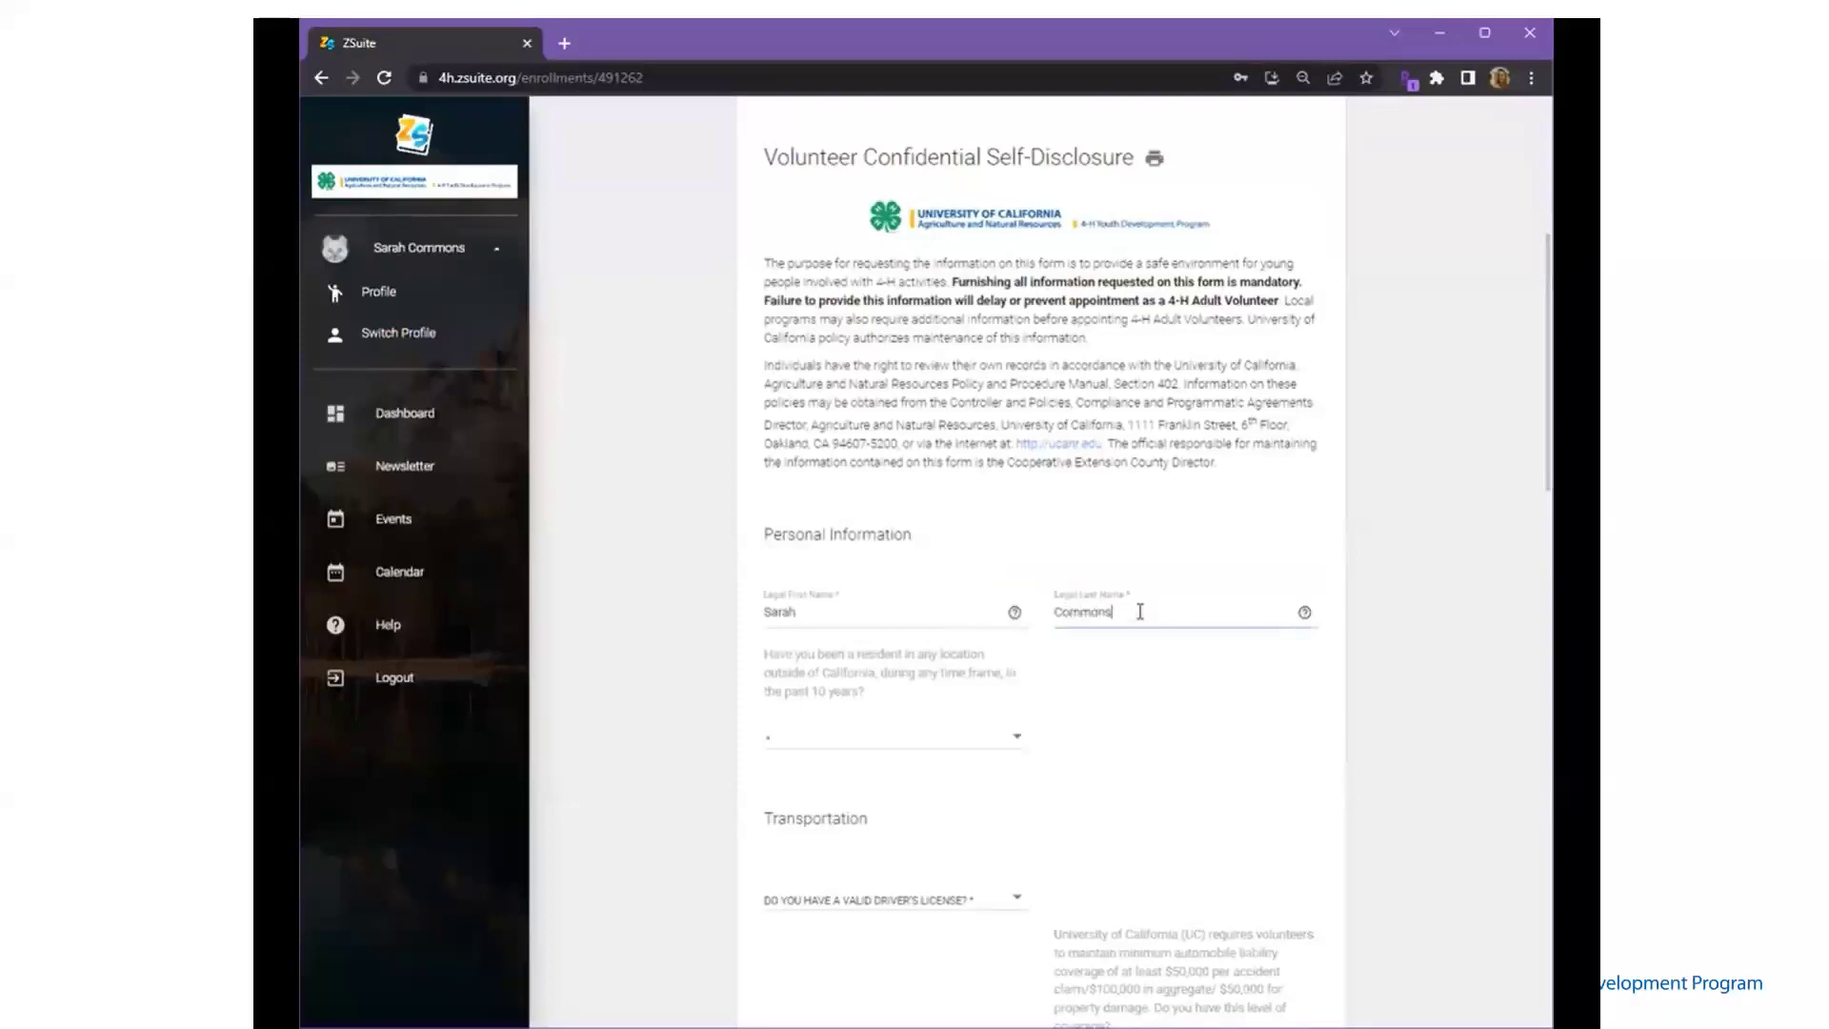
left_click(989, 746)
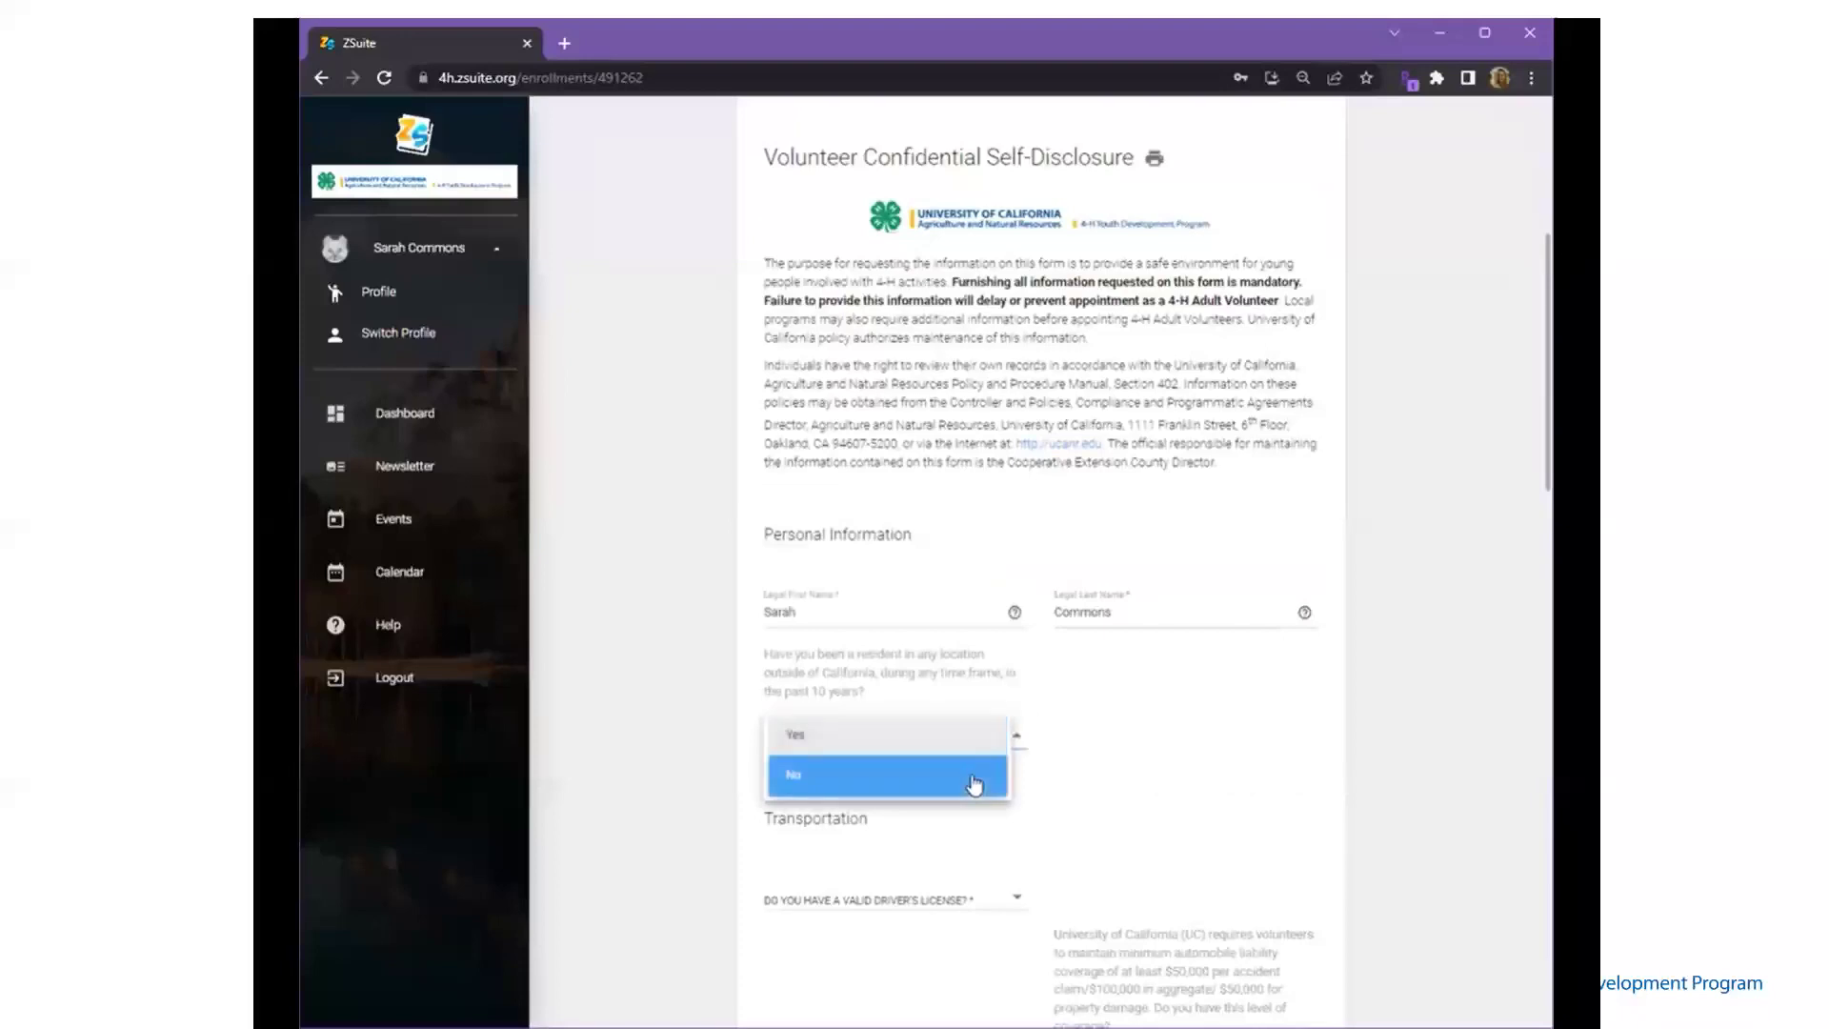
left_click(973, 784)
- Answer No to having a driver's license, explaining 'Do not drive'
scroll(1000, 790, "down", 3)
scroll(1001, 791, "down", 1)
left_click(982, 551)
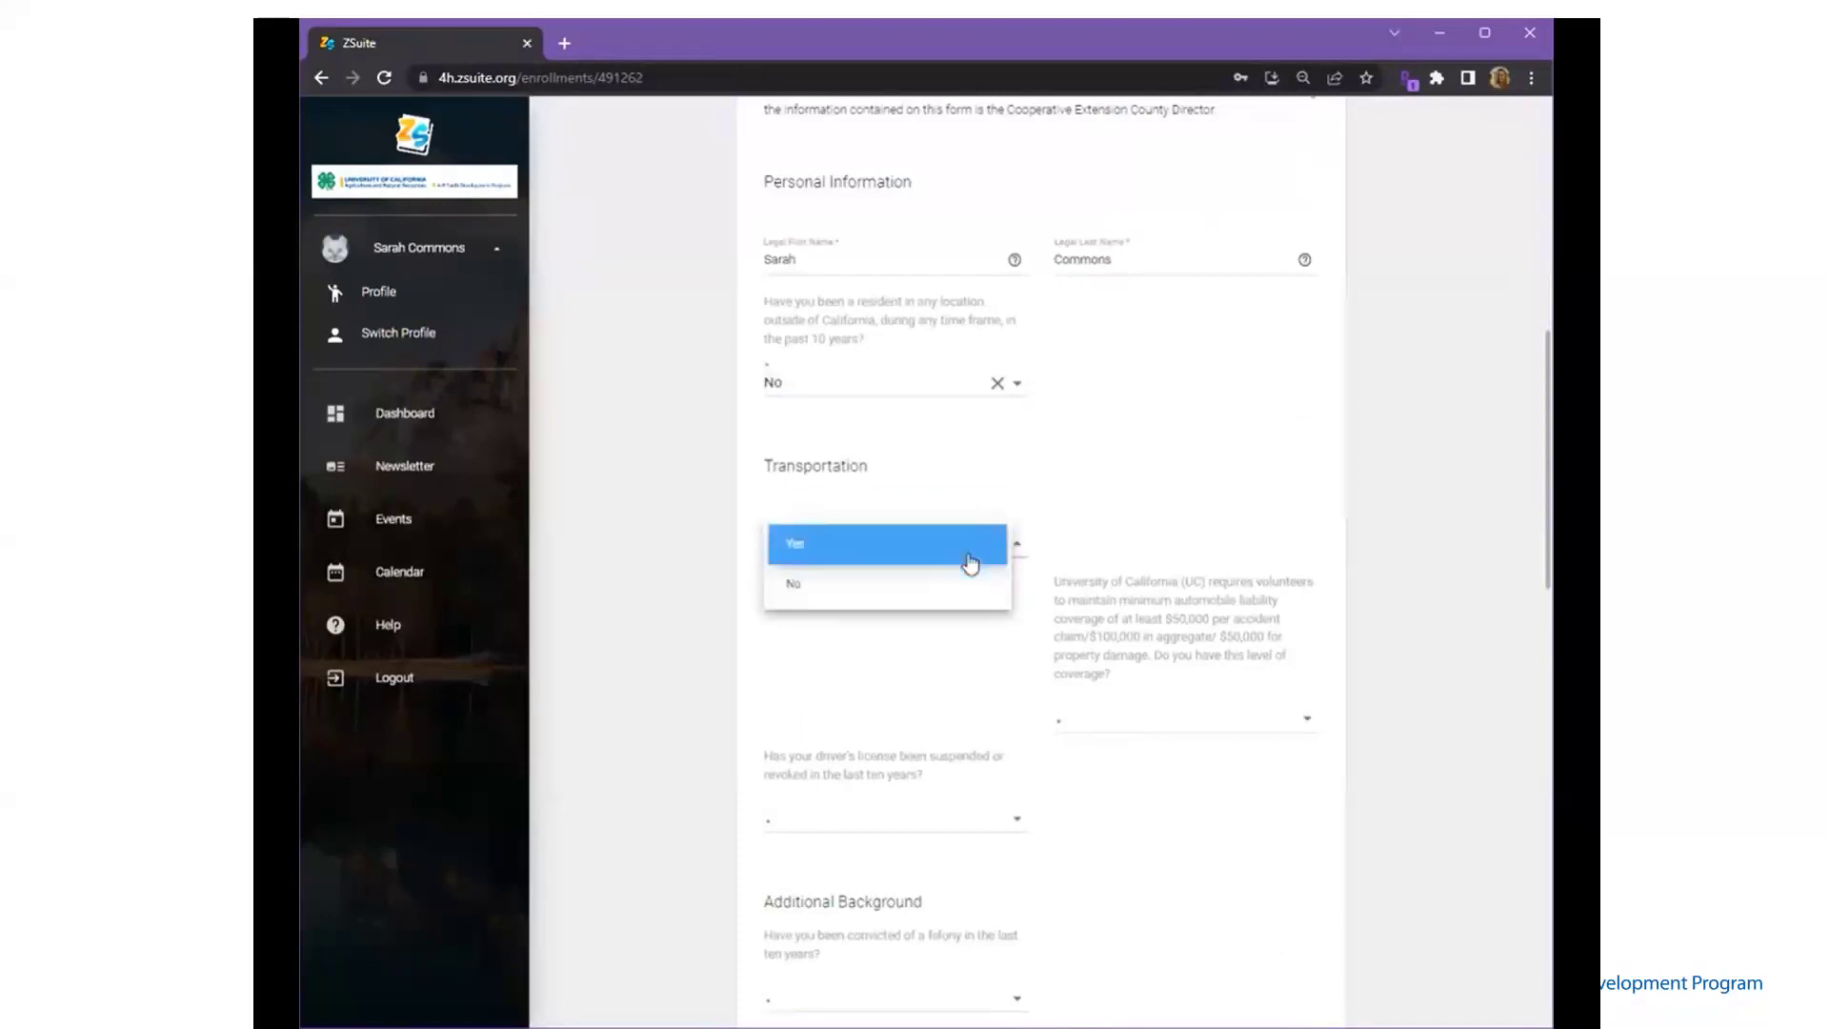
left_click(967, 593)
left_click(896, 631)
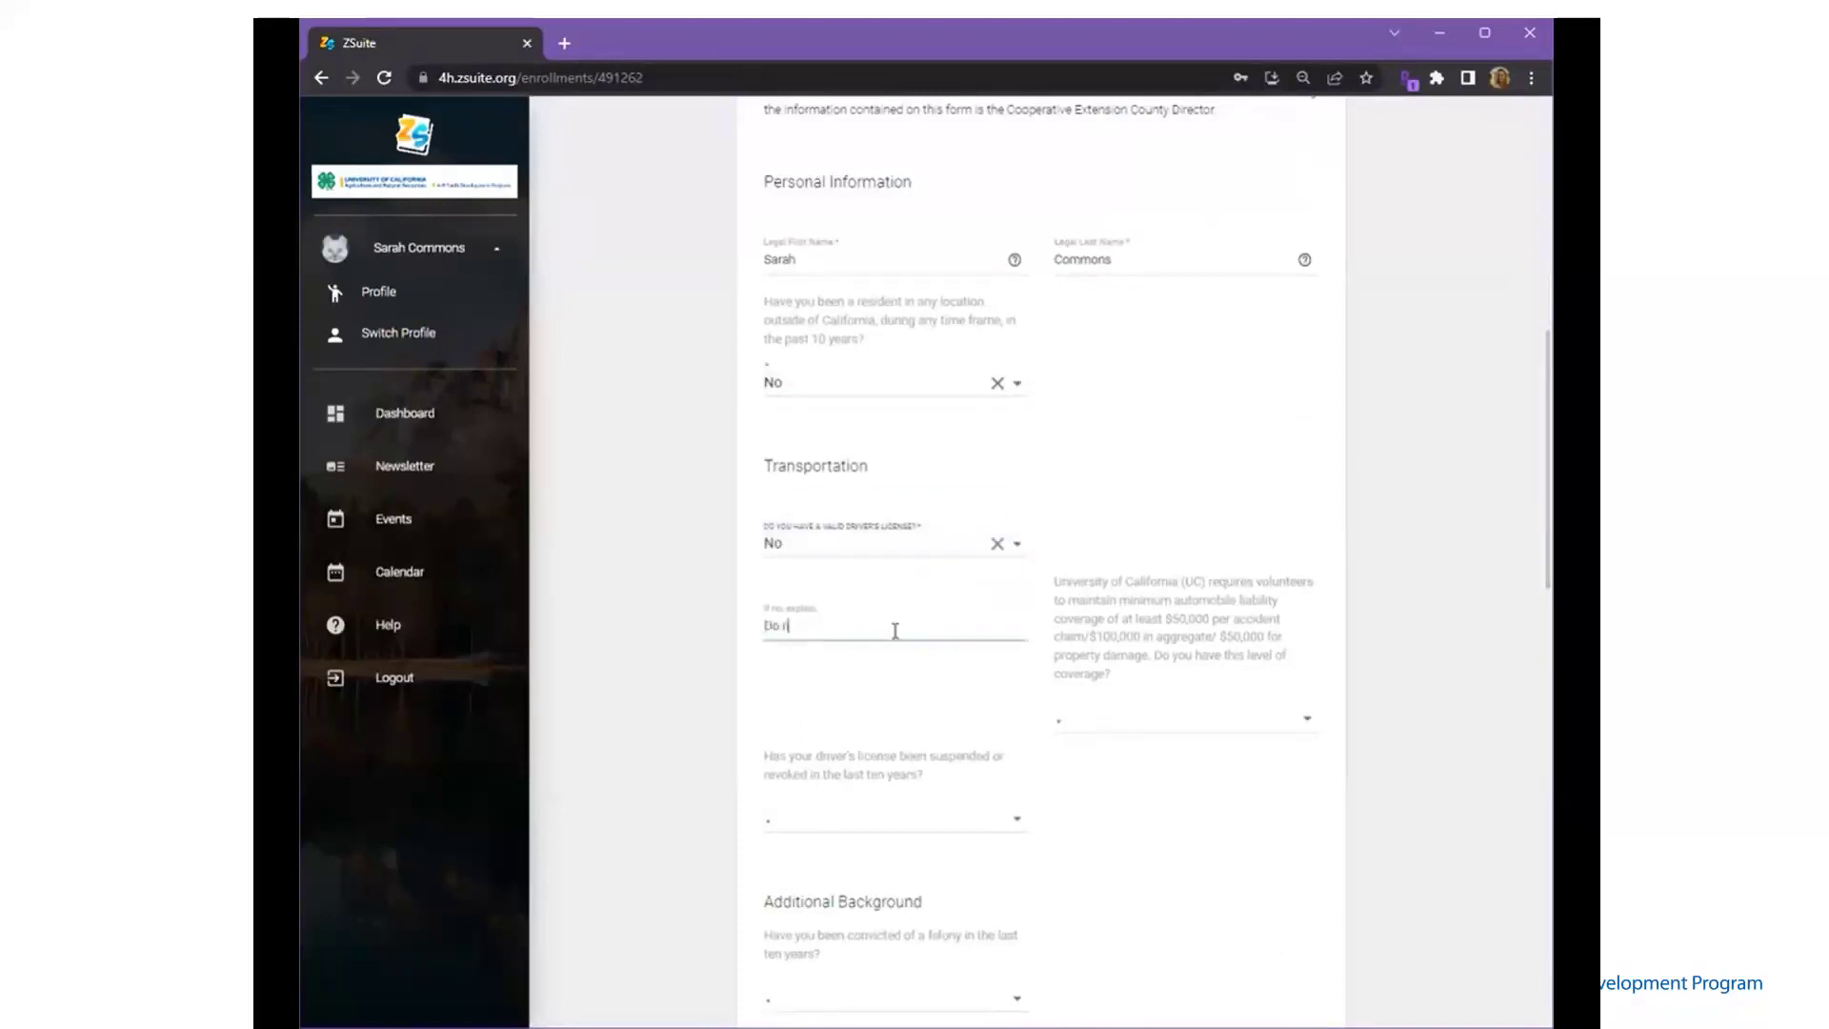
type("Do not drive")
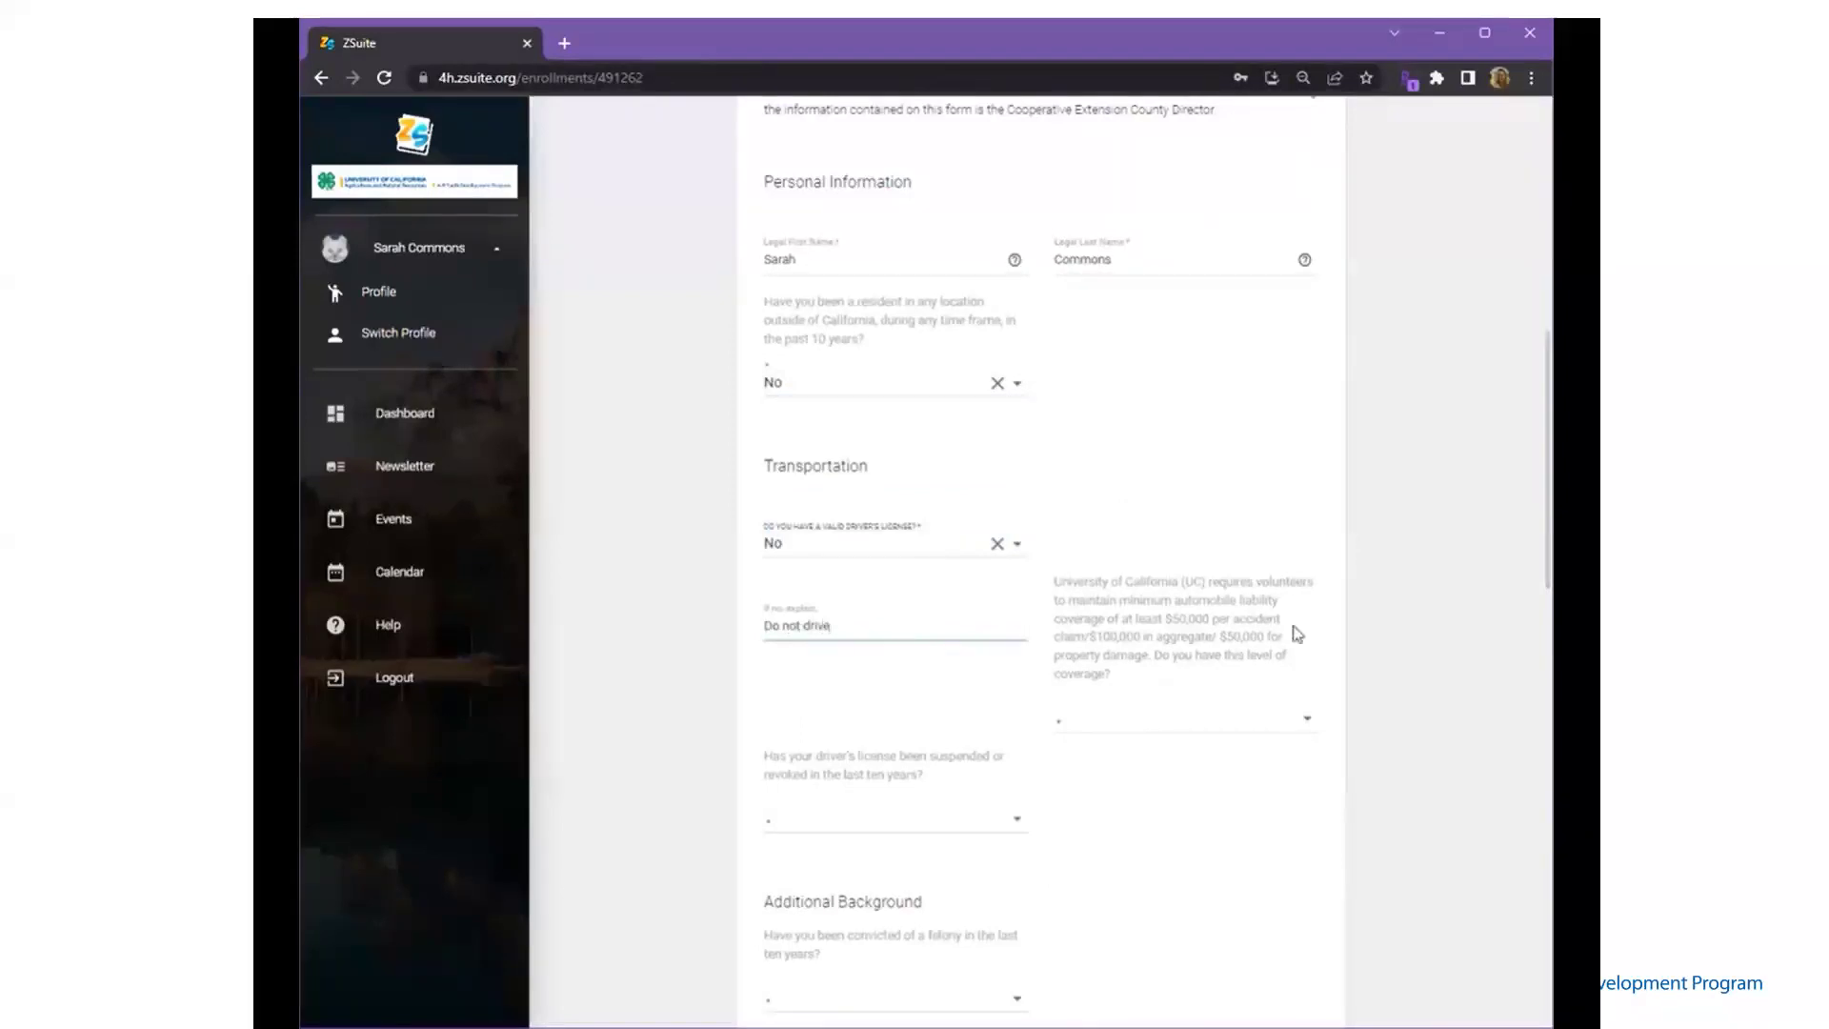
- Set insurance coverage to Yes and license suspension to No
left_click(1270, 722)
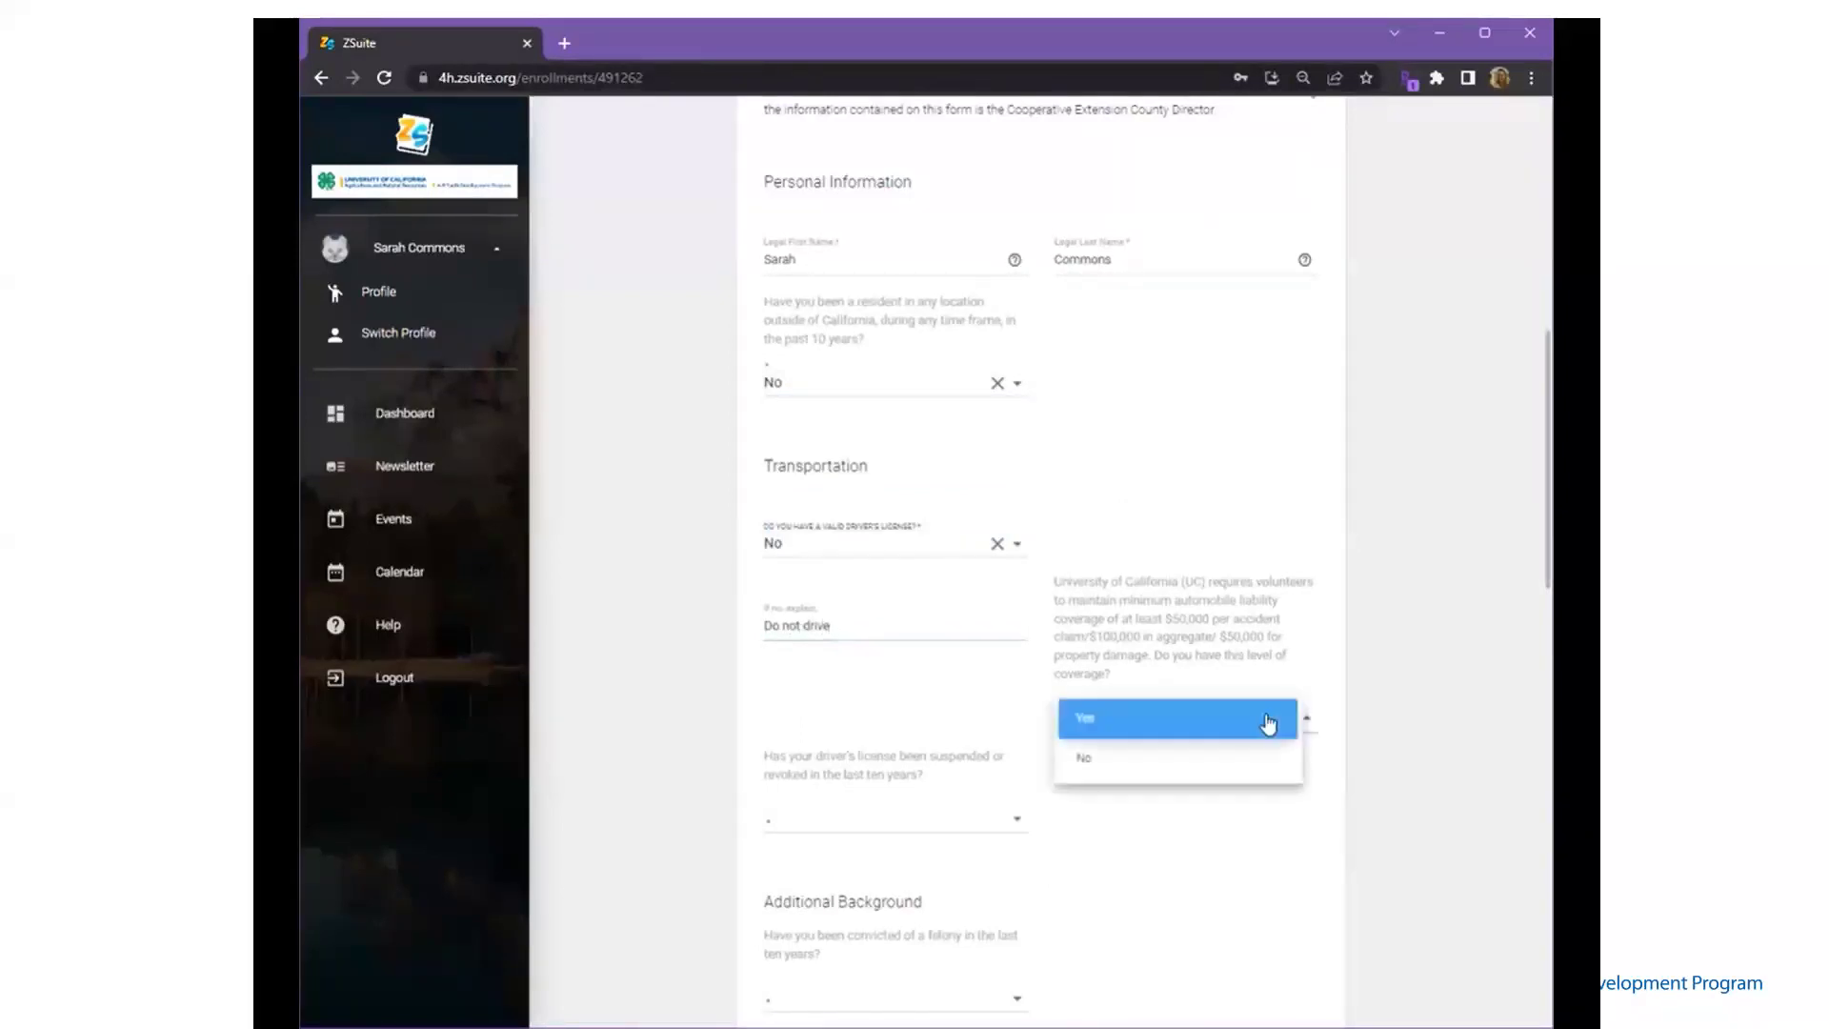
left_click(1246, 763)
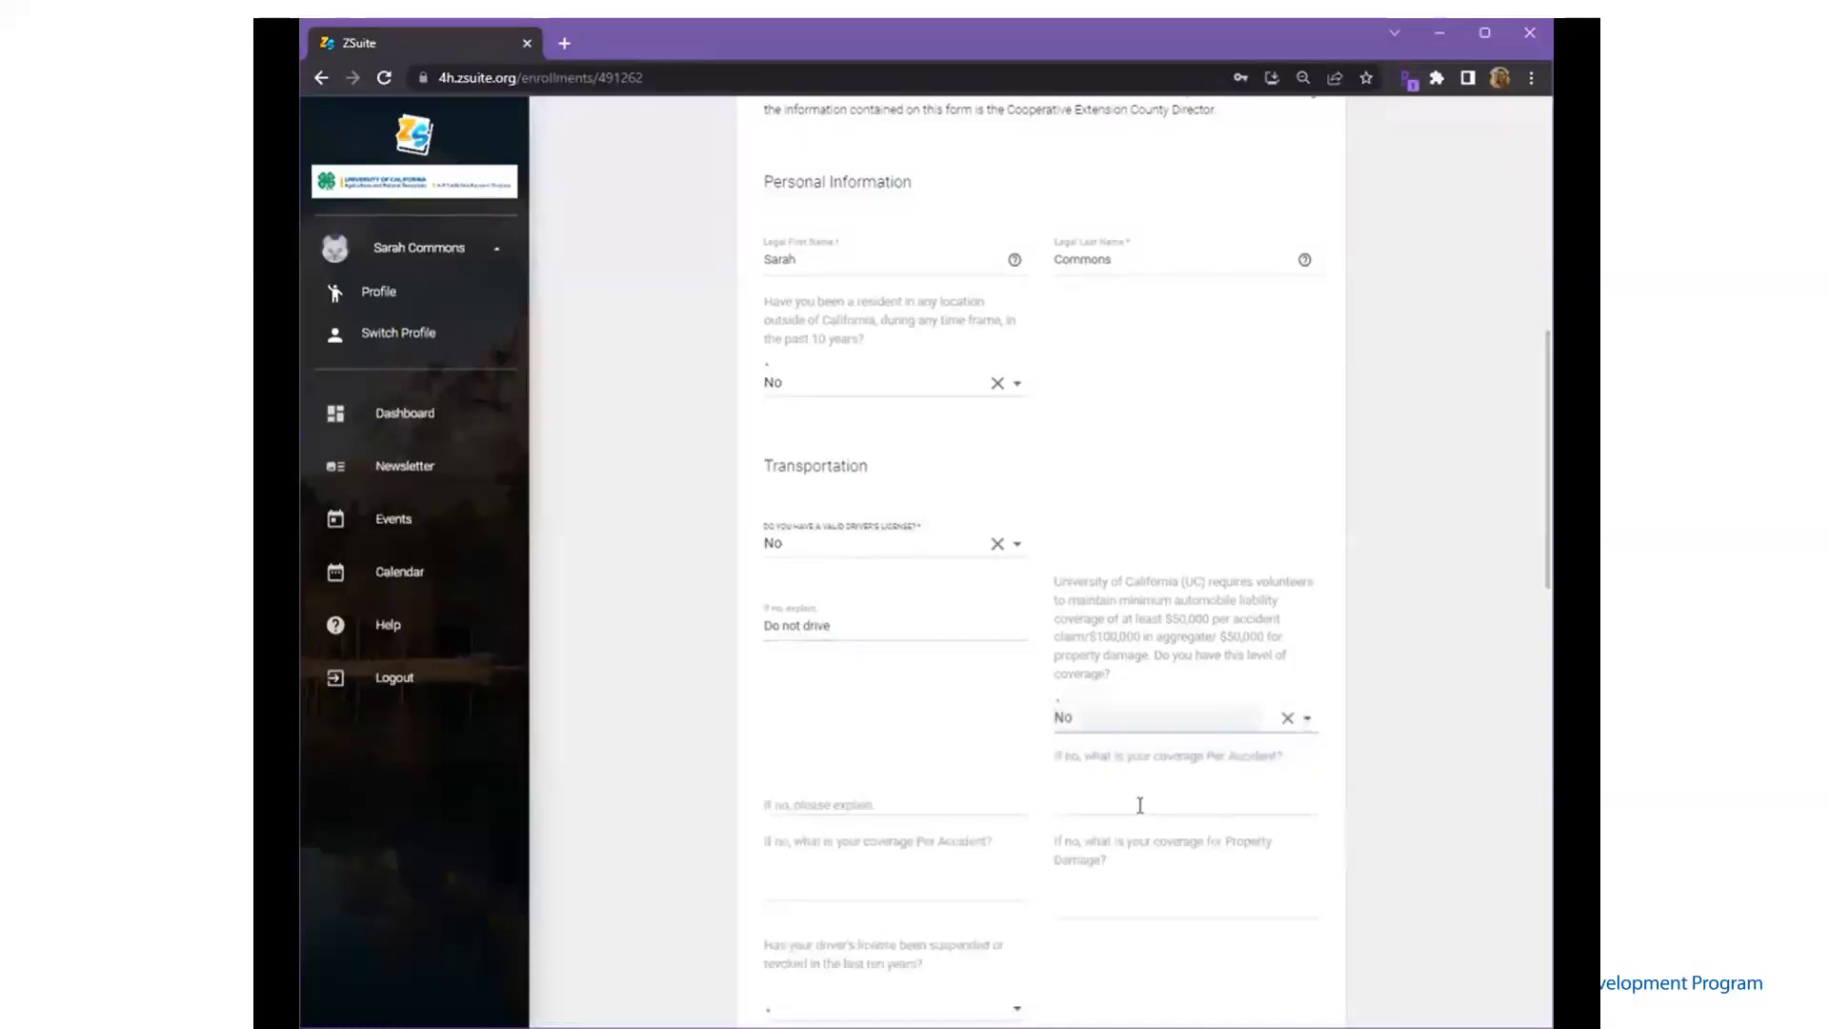
left_click(1103, 729)
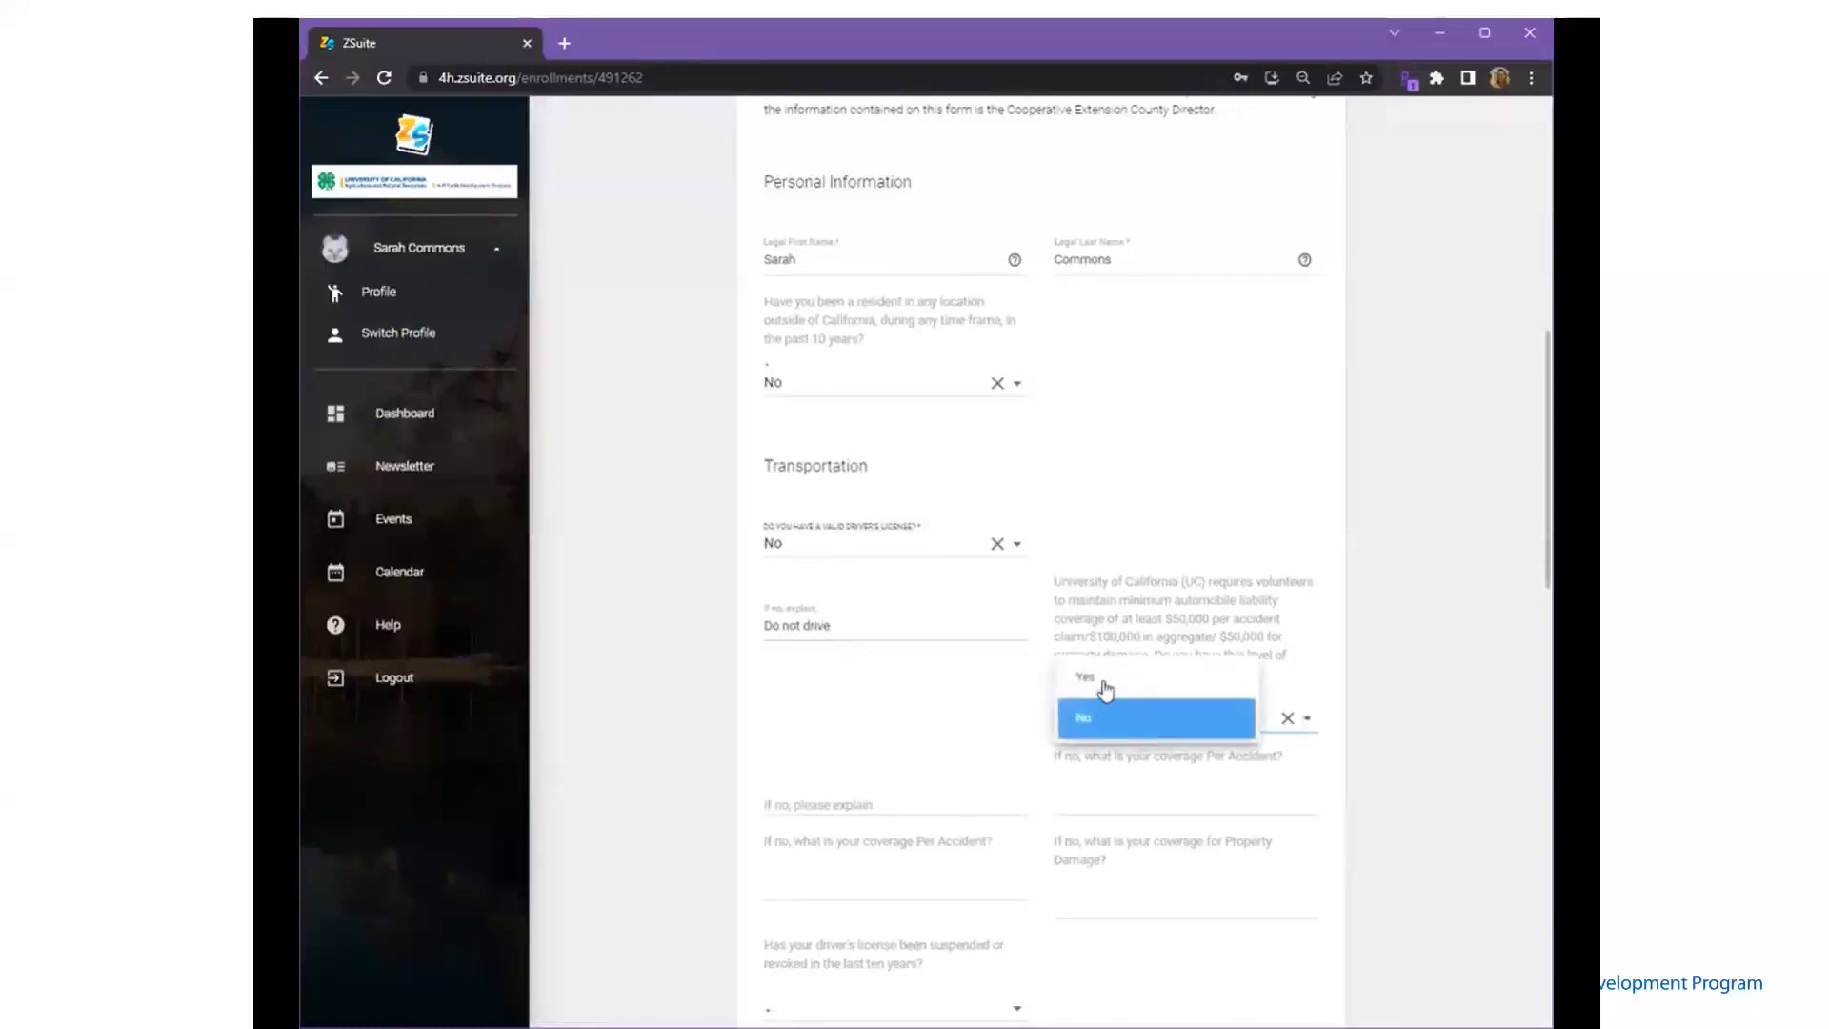
left_click(1103, 688)
left_click(902, 819)
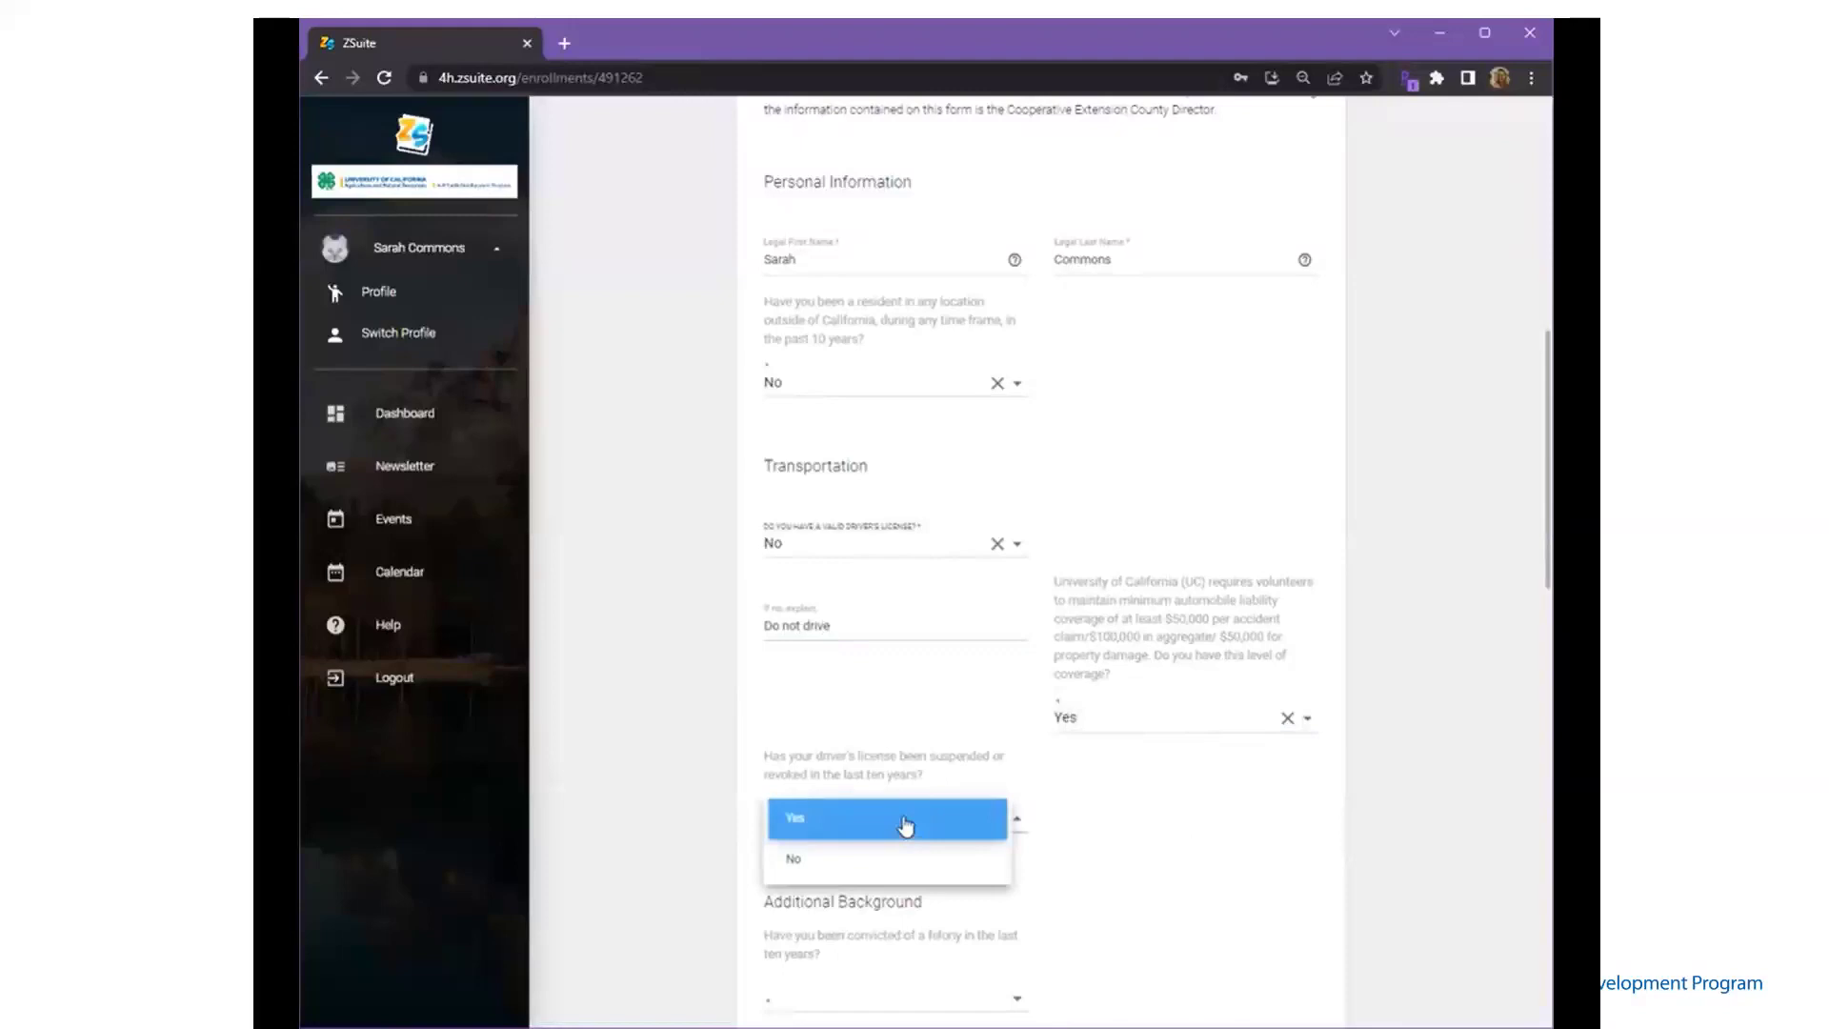
left_click(905, 825)
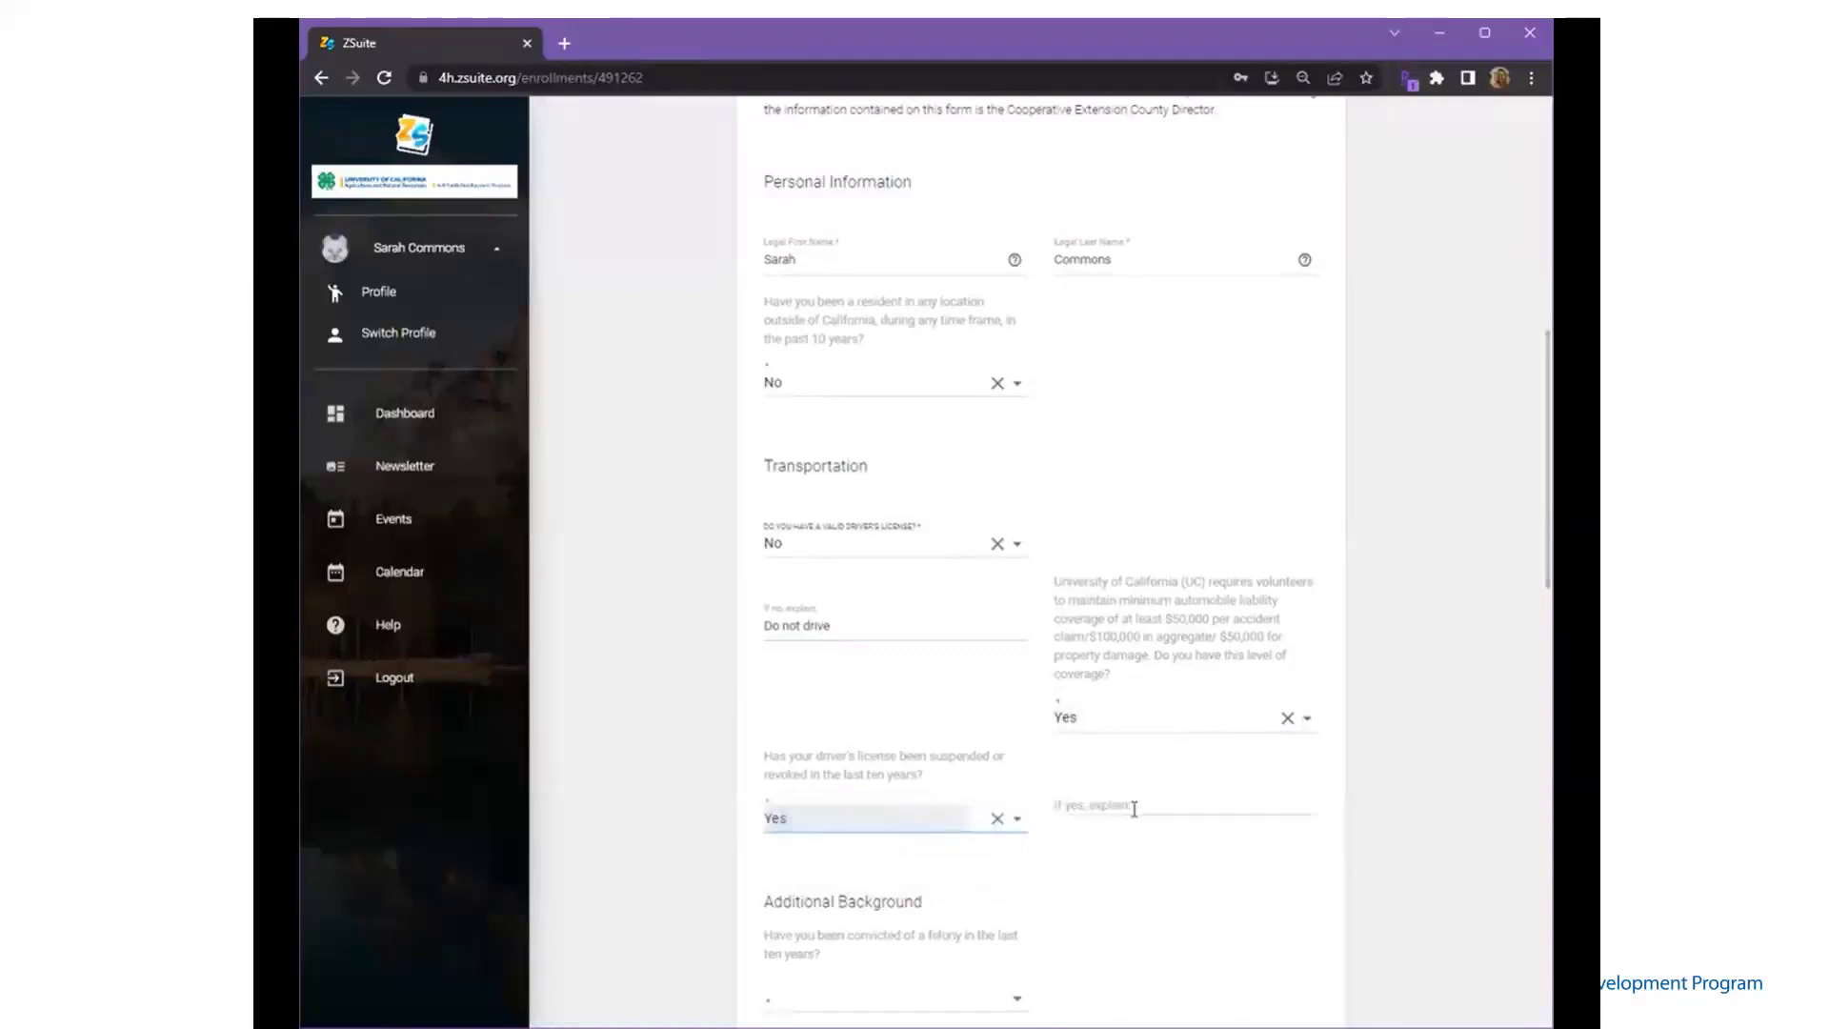
left_click(958, 825)
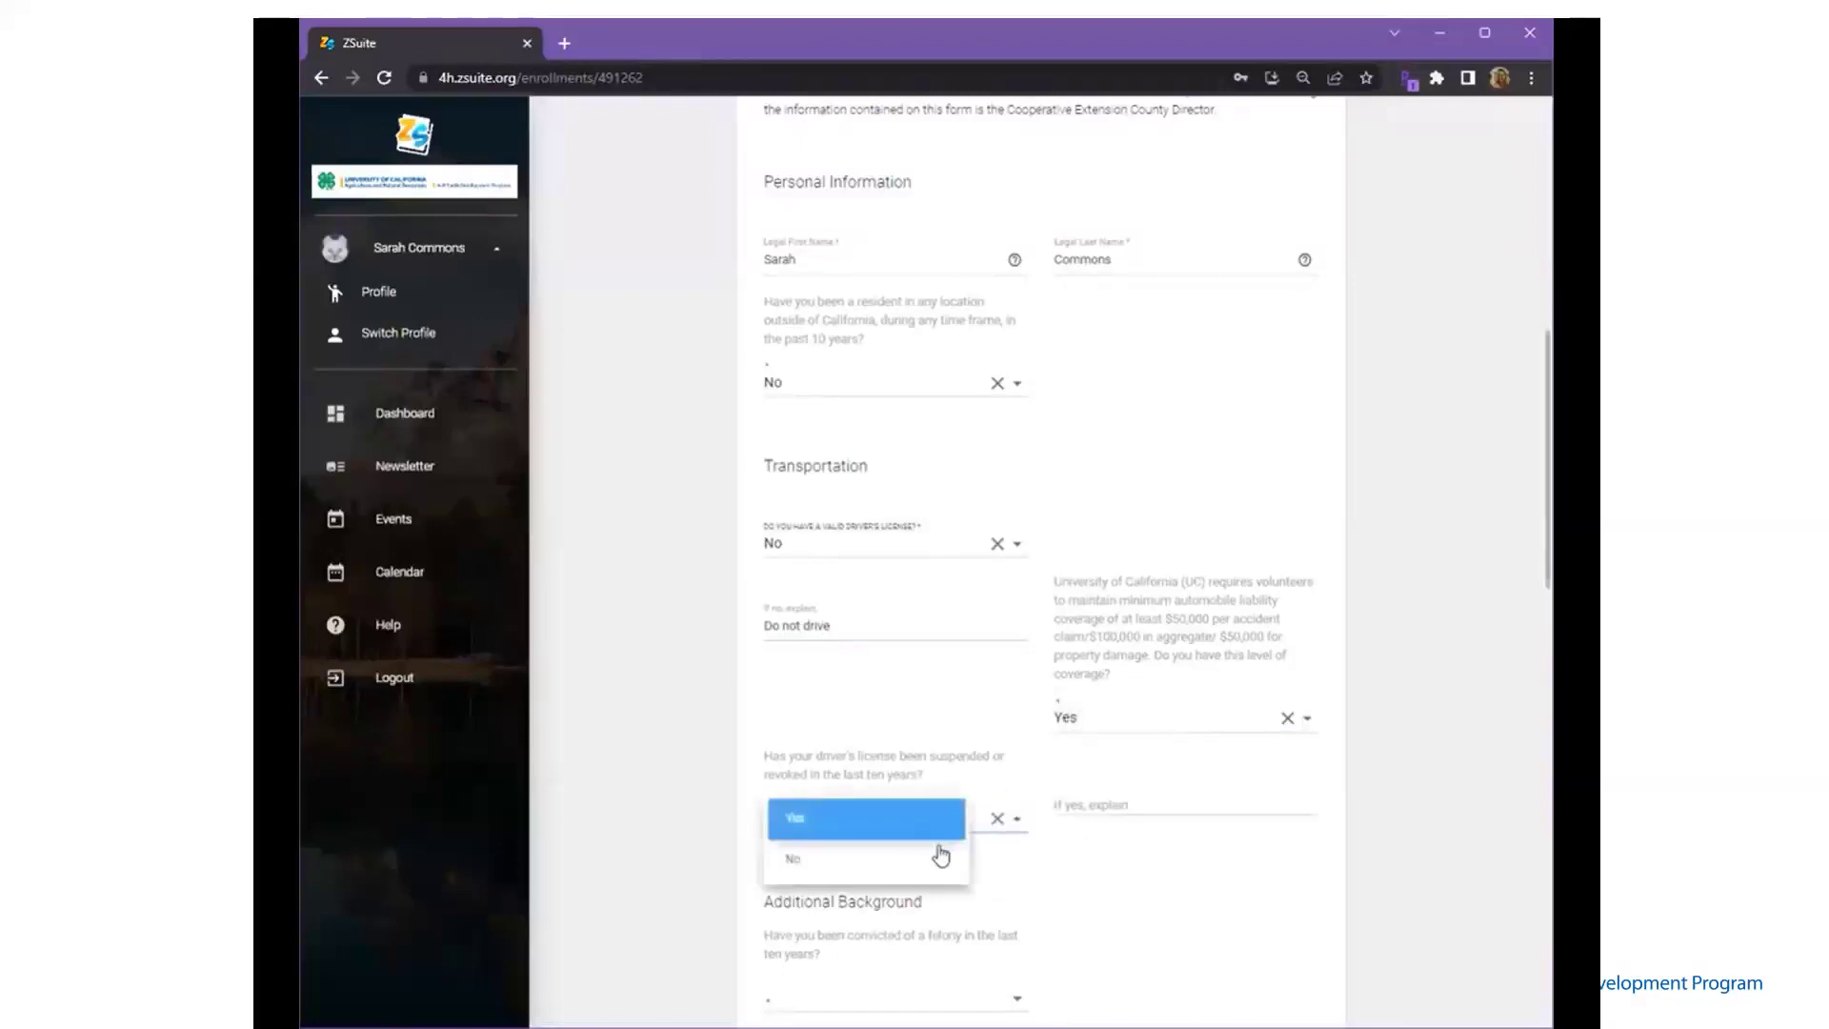
left_click(934, 857)
scroll(932, 859, "down", 5)
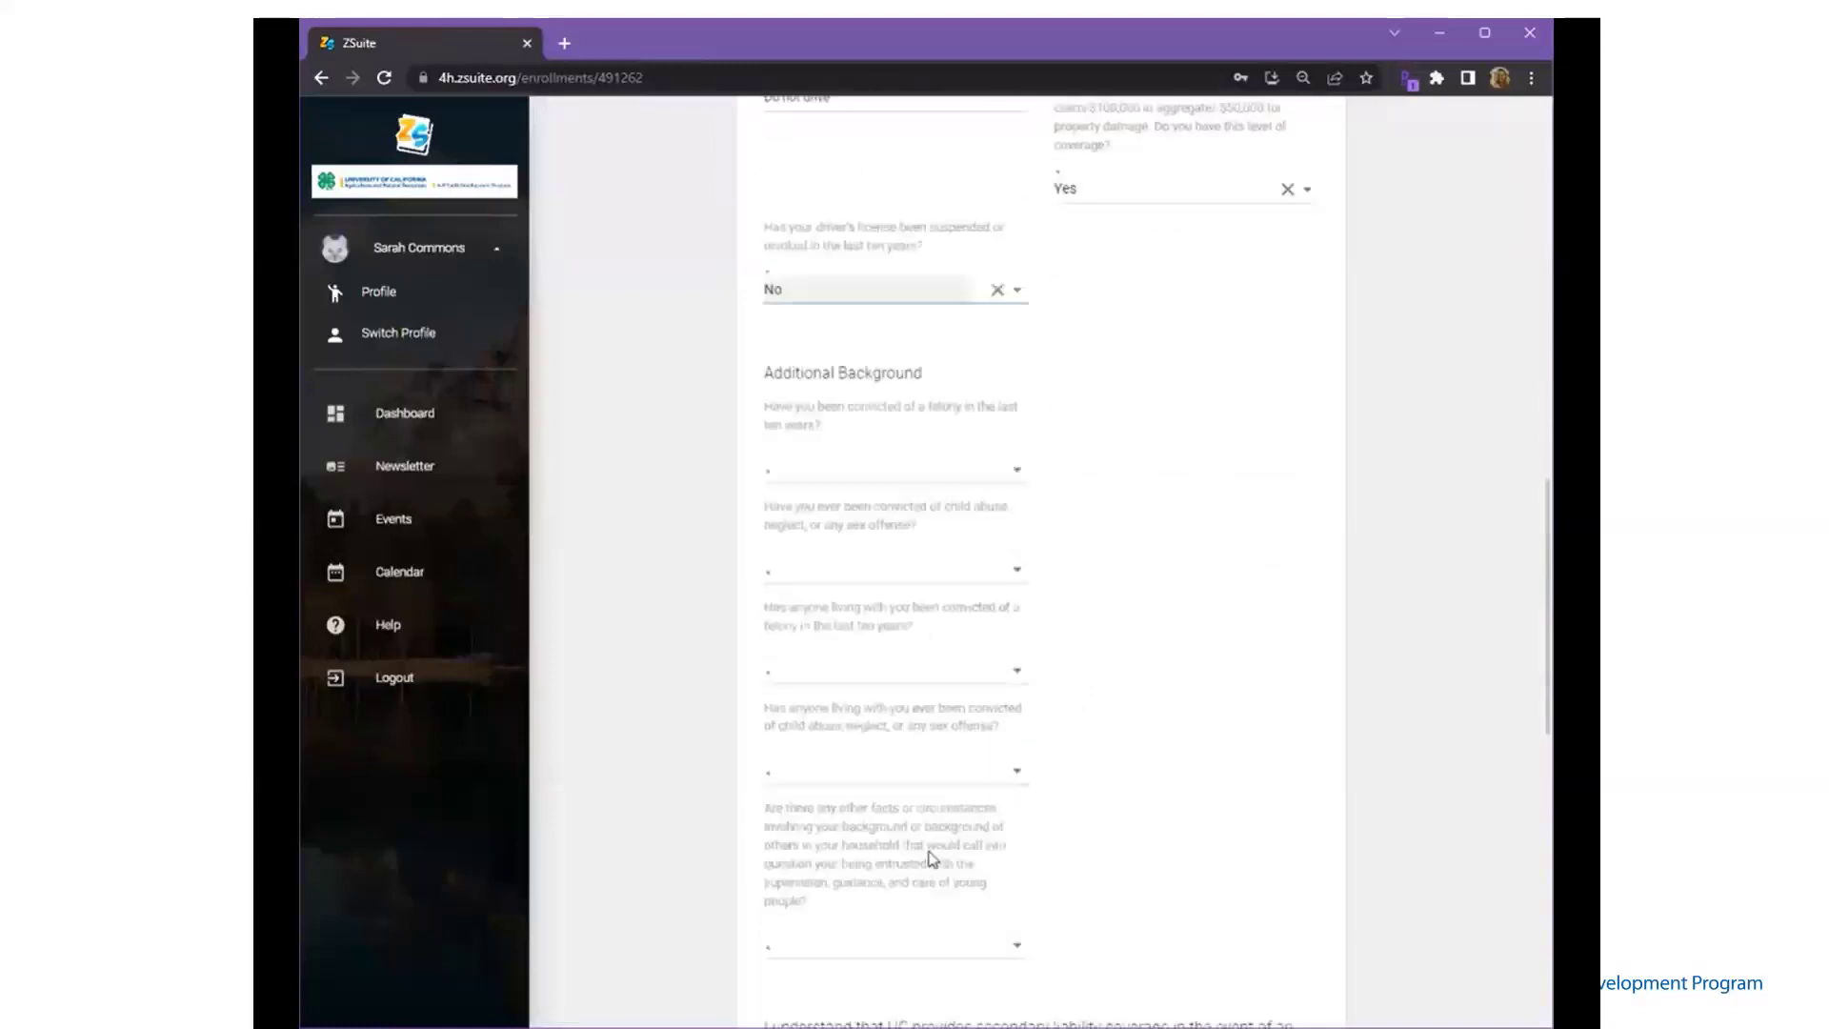
- Answer No to the felony and child-abuse conviction background questions
left_click(896, 470)
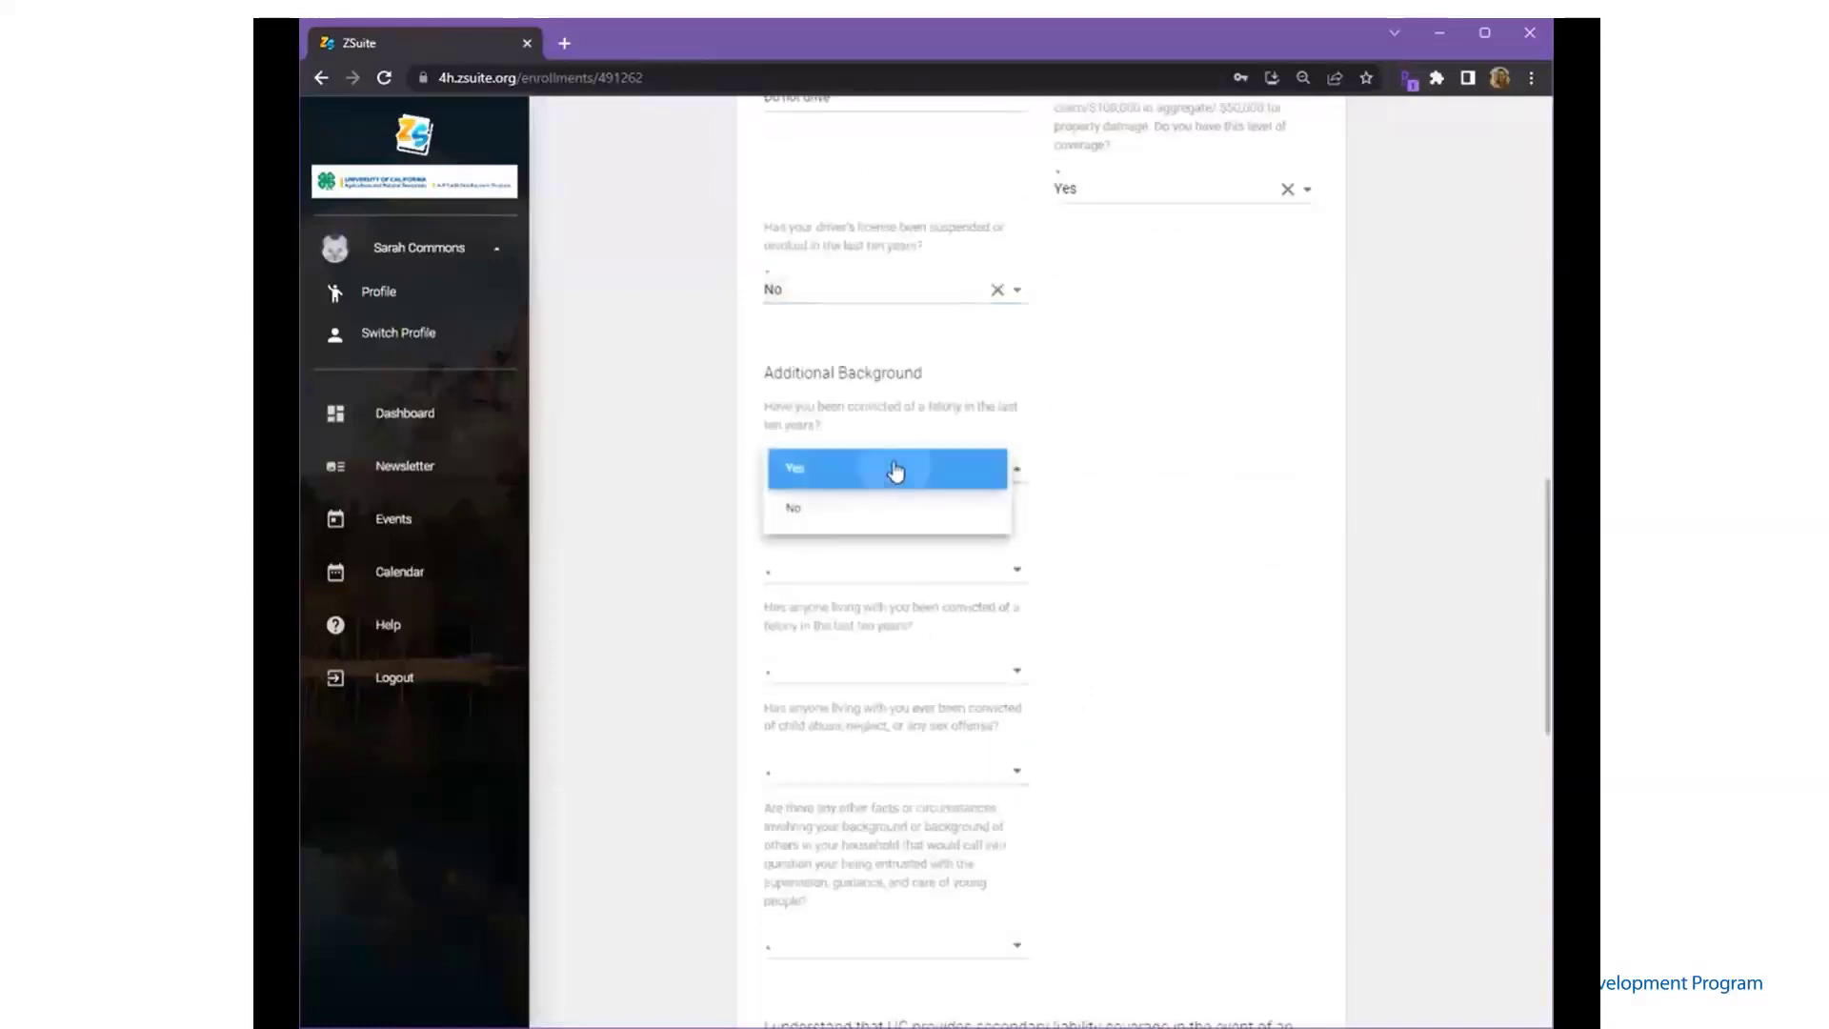
left_click(890, 468)
left_click(1126, 455)
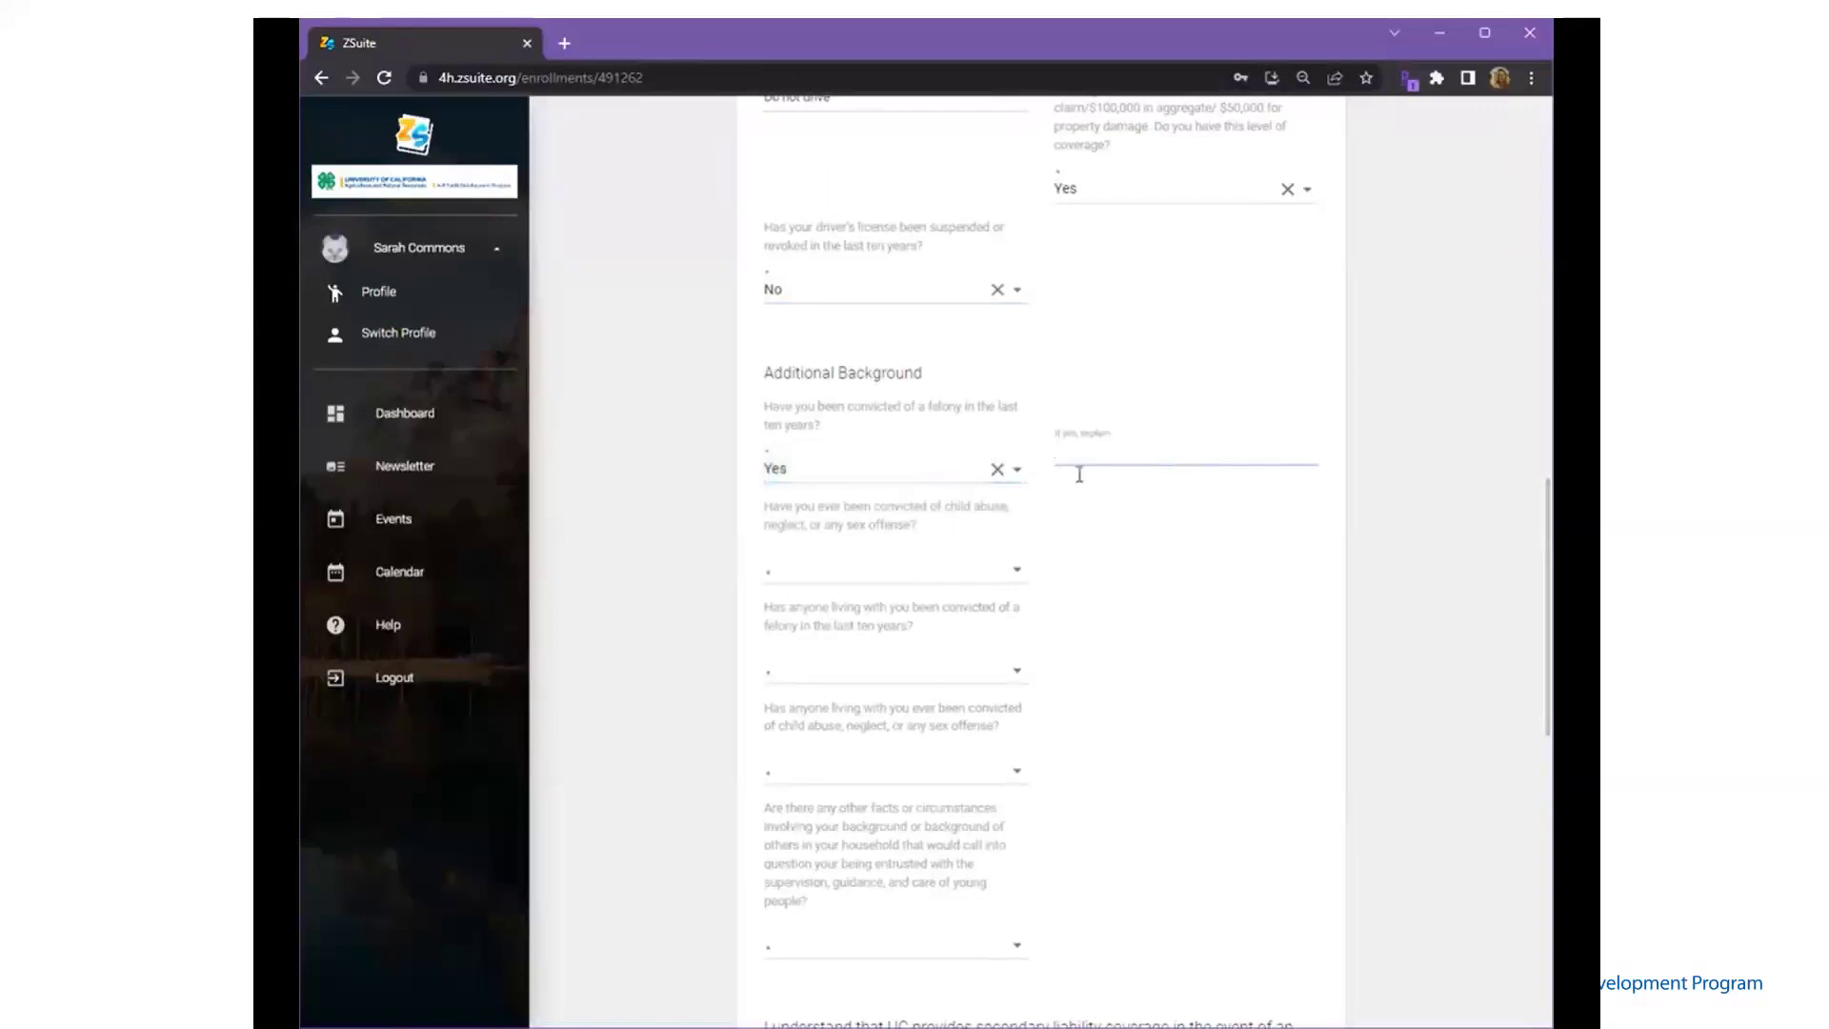
left_click(936, 474)
left_click(922, 511)
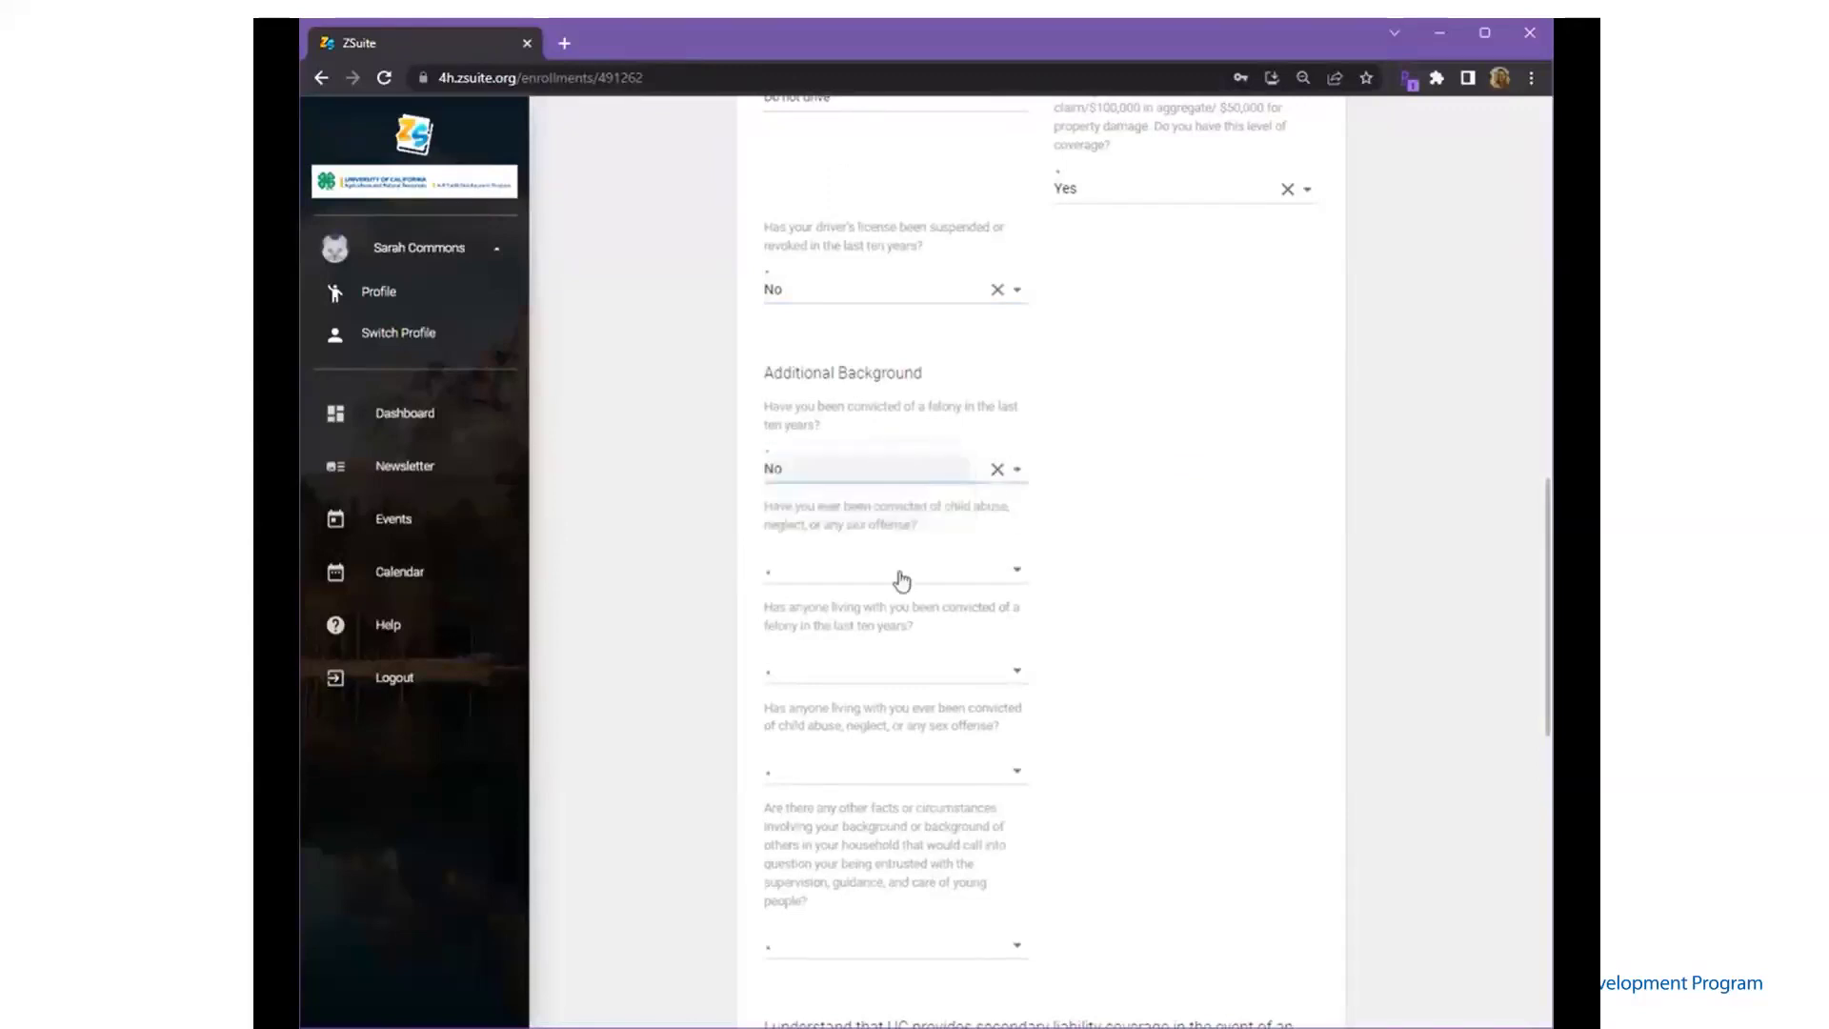
left_click(902, 580)
left_click(899, 614)
- Answer No to the household felony, household child-abuse and other-circumstances questions
left_click(899, 675)
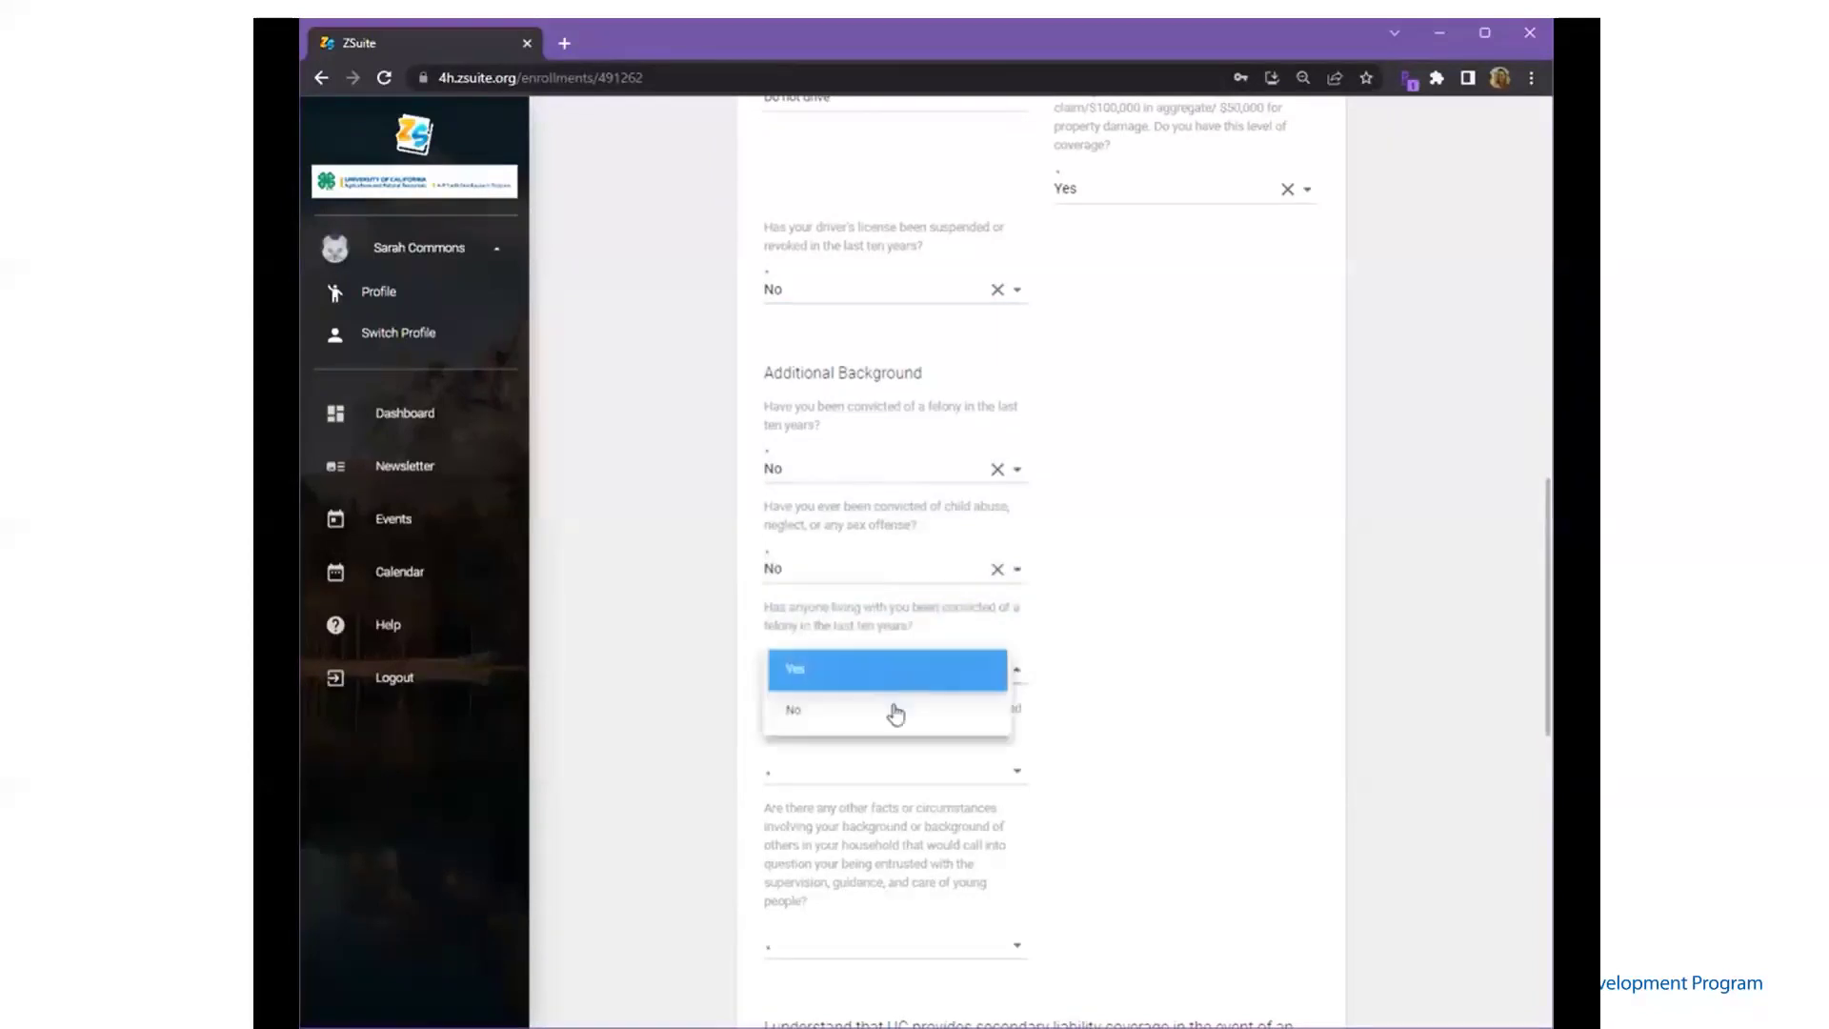
left_click(893, 724)
left_click(913, 771)
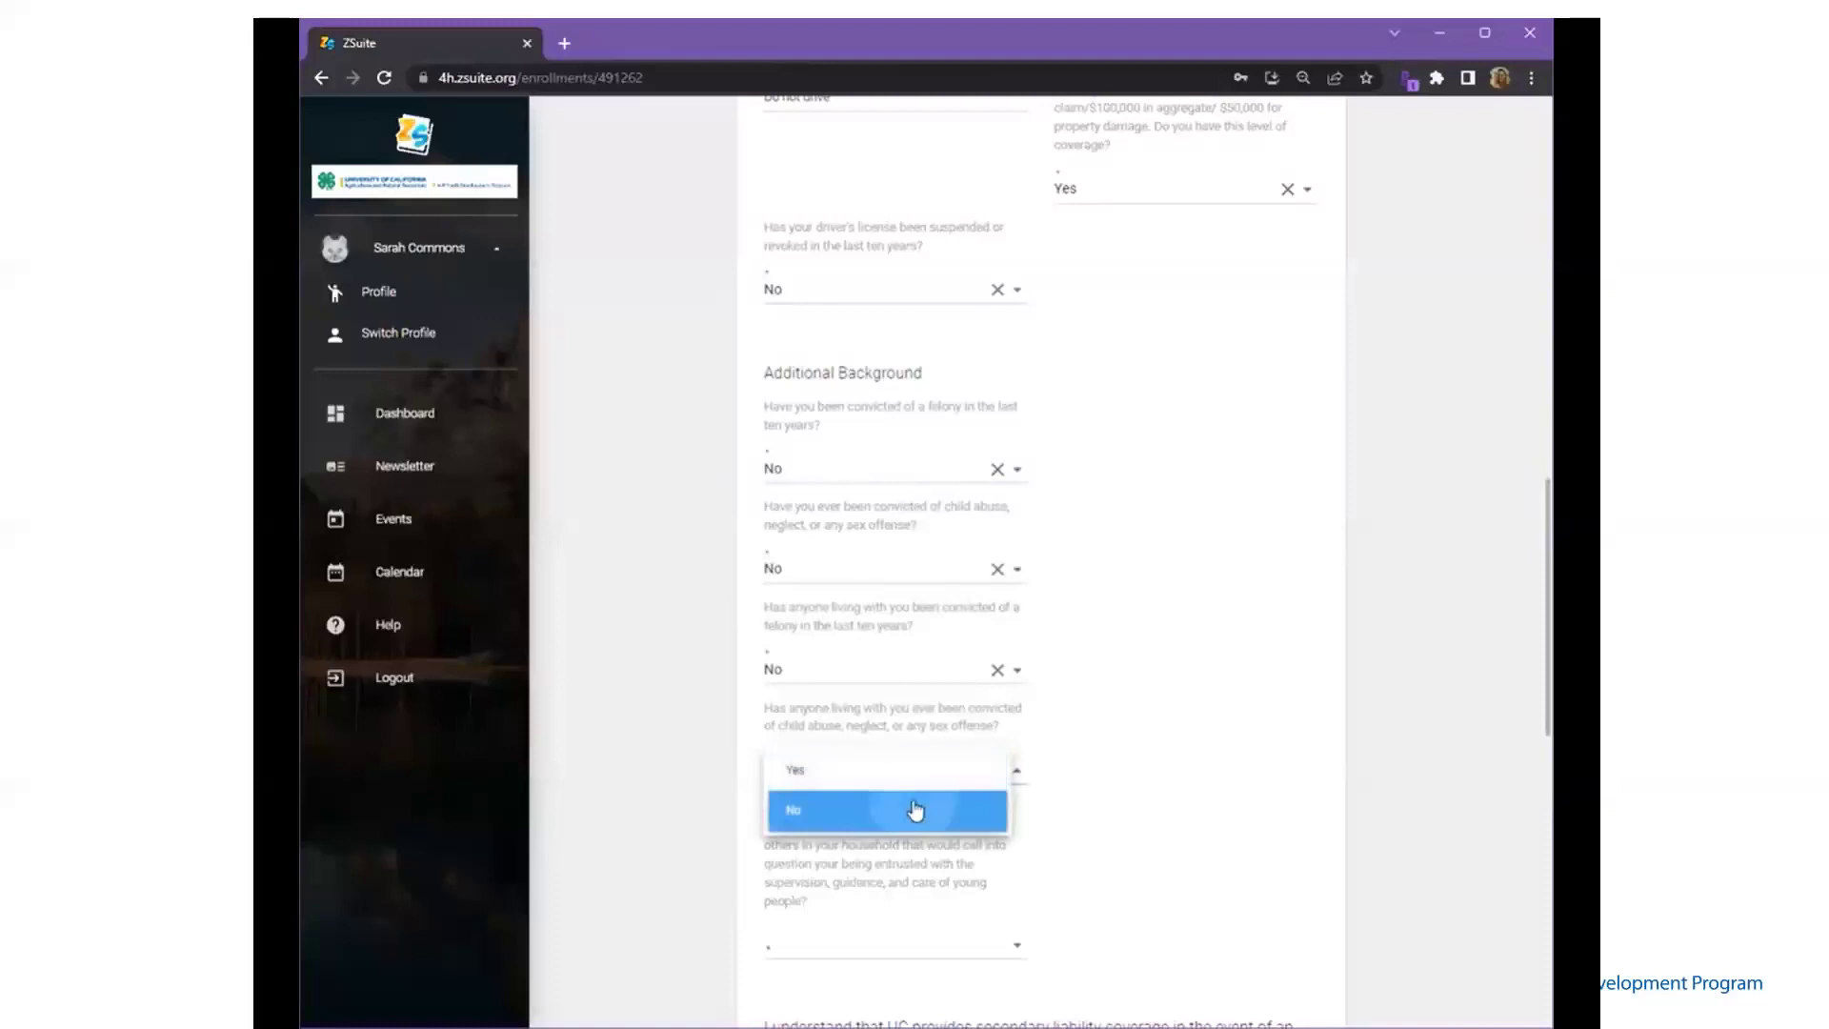
left_click(914, 811)
scroll(917, 810, "down", 3)
left_click(924, 684)
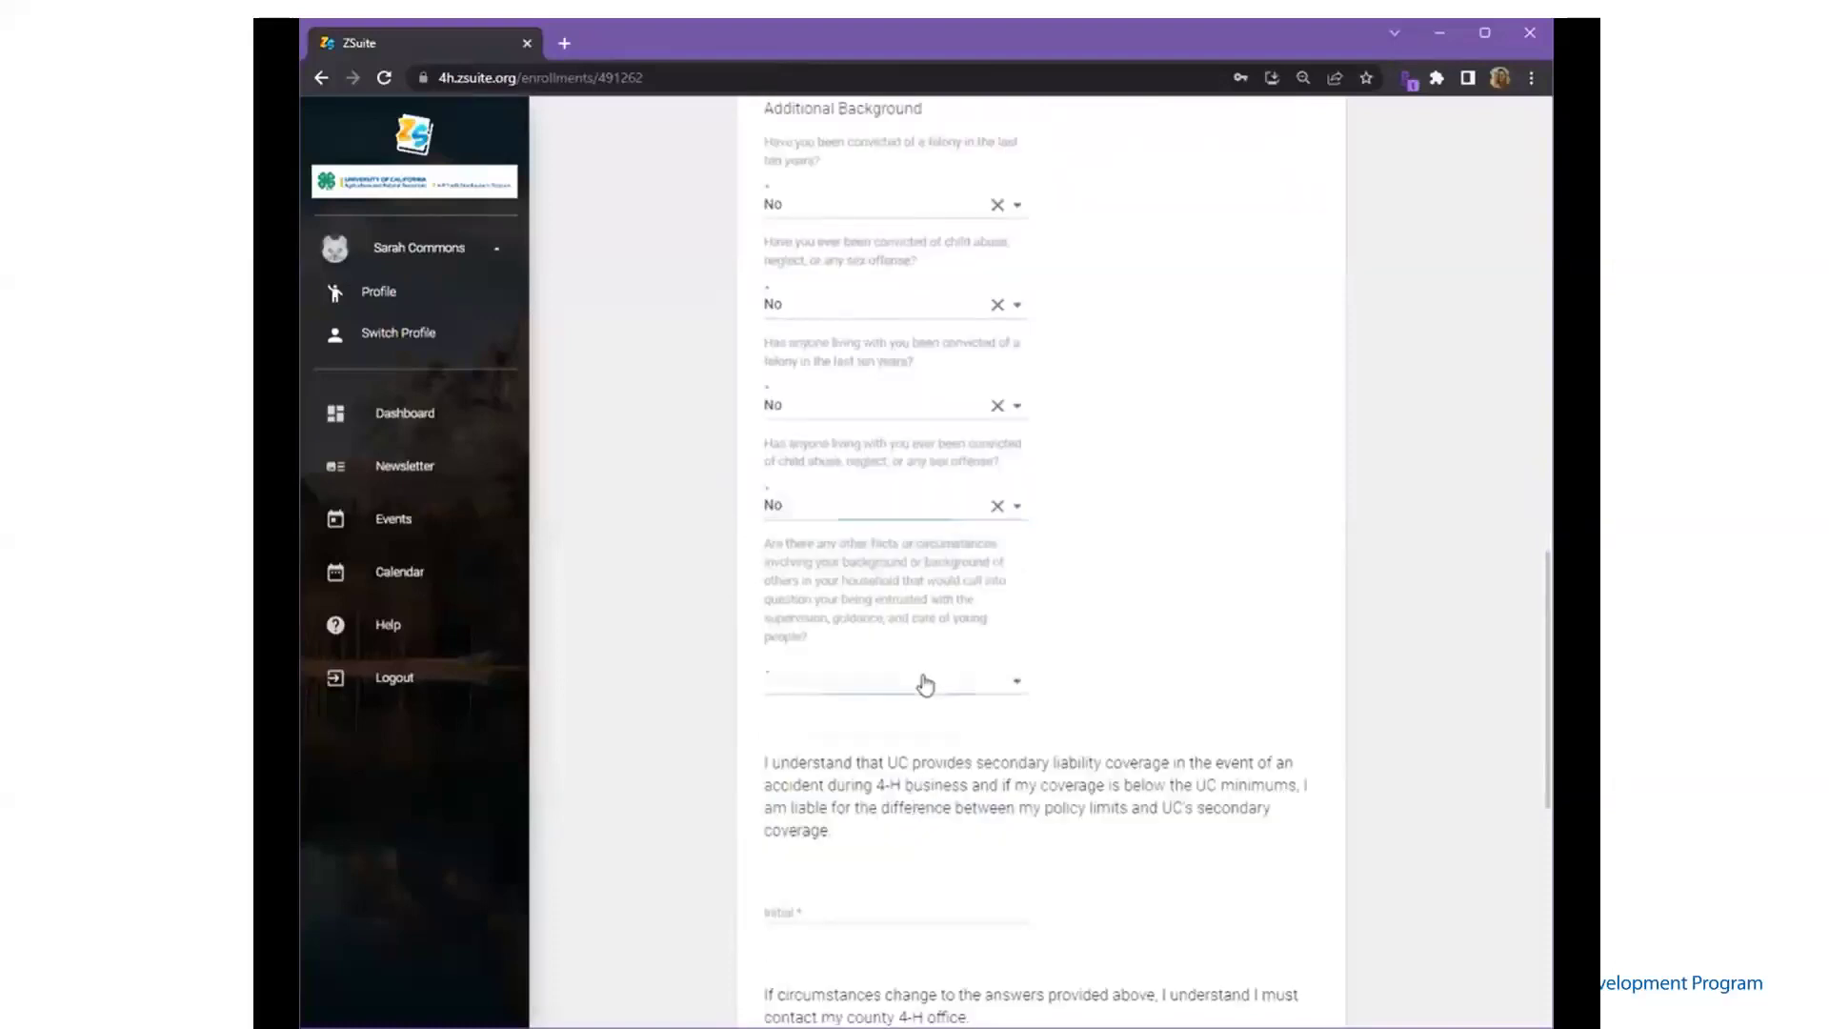
left_click(922, 722)
scroll(922, 757, "down", 3)
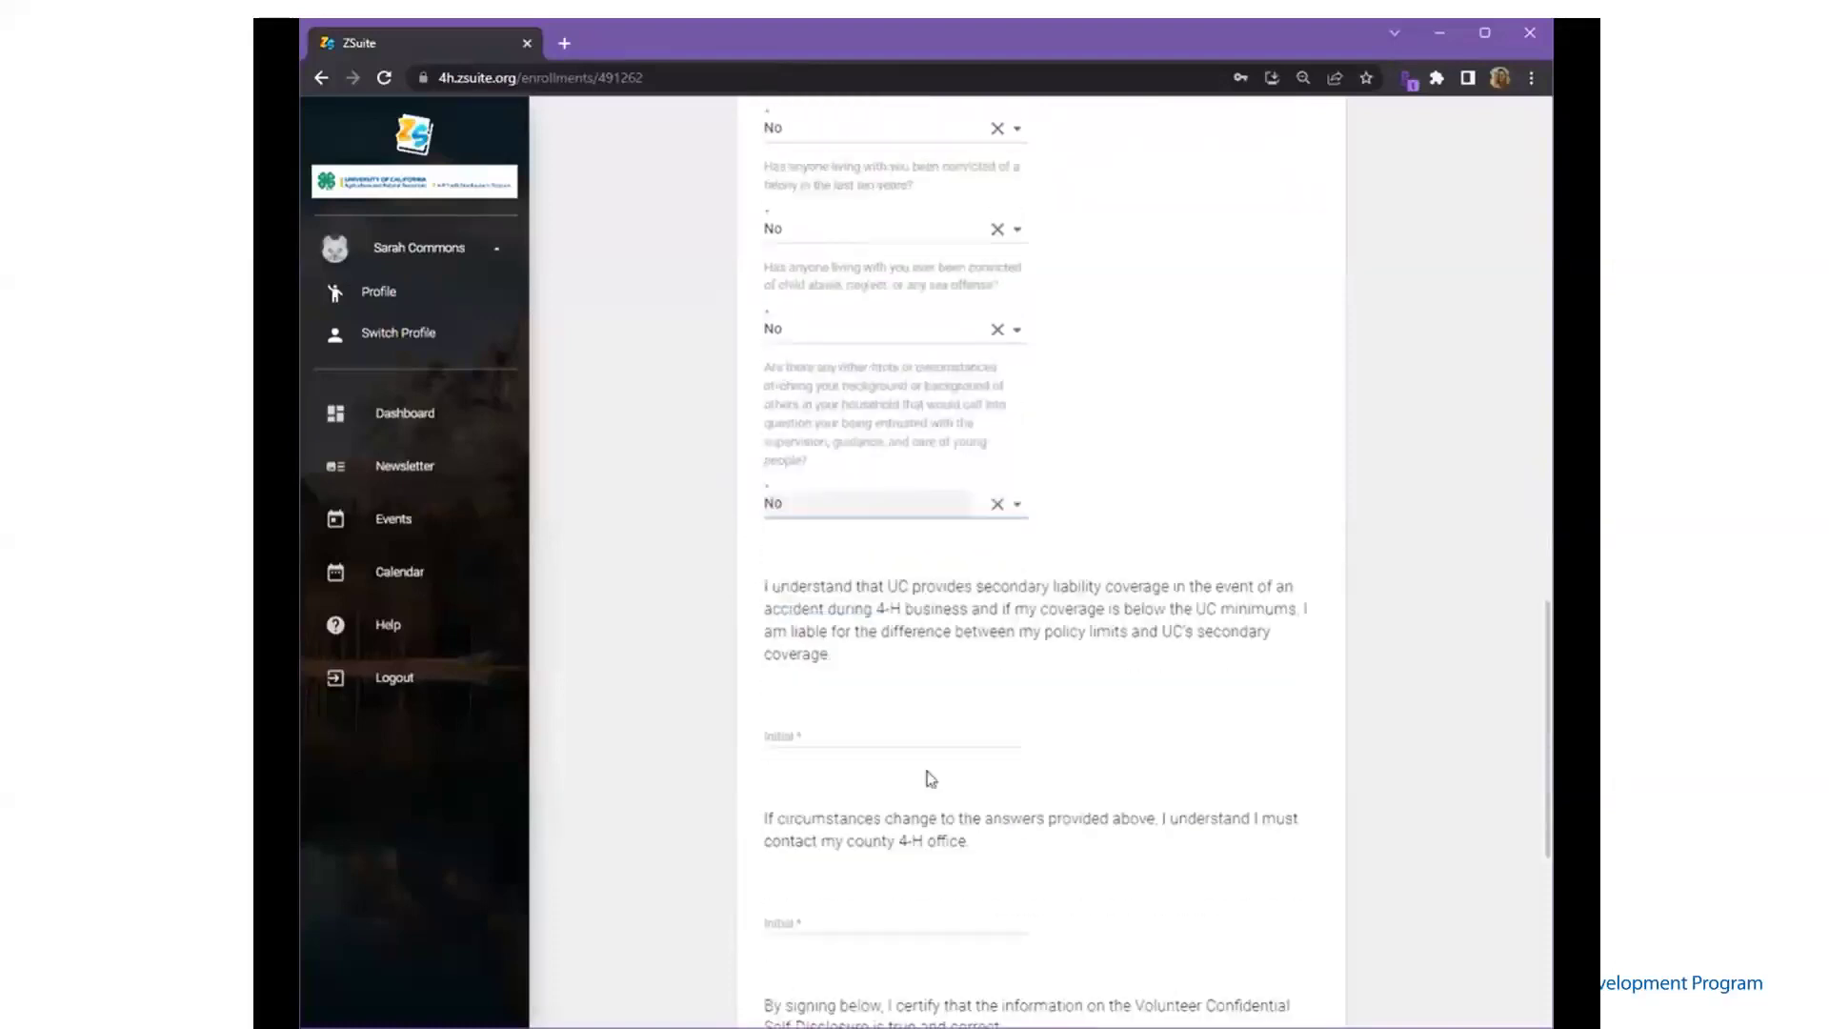
- Initial the liability coverage and changed-circumstances statements
left_click(824, 649)
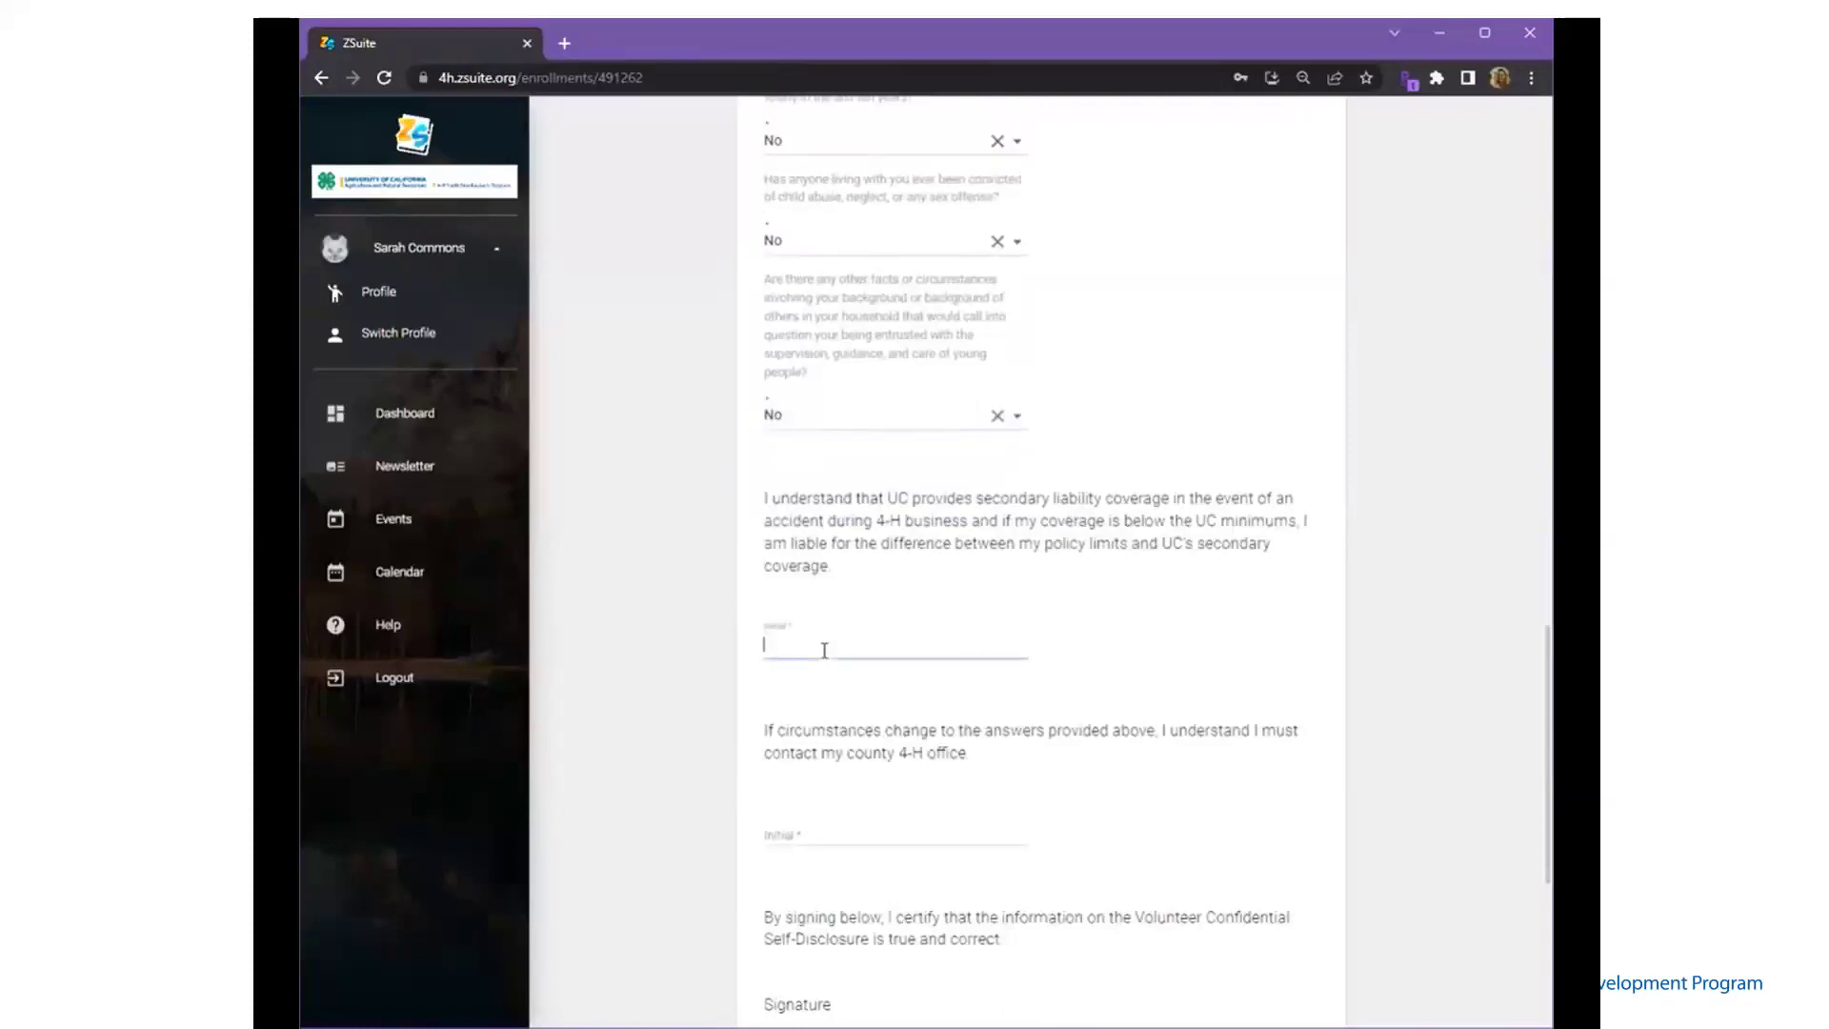
scroll(825, 657, "down", 1)
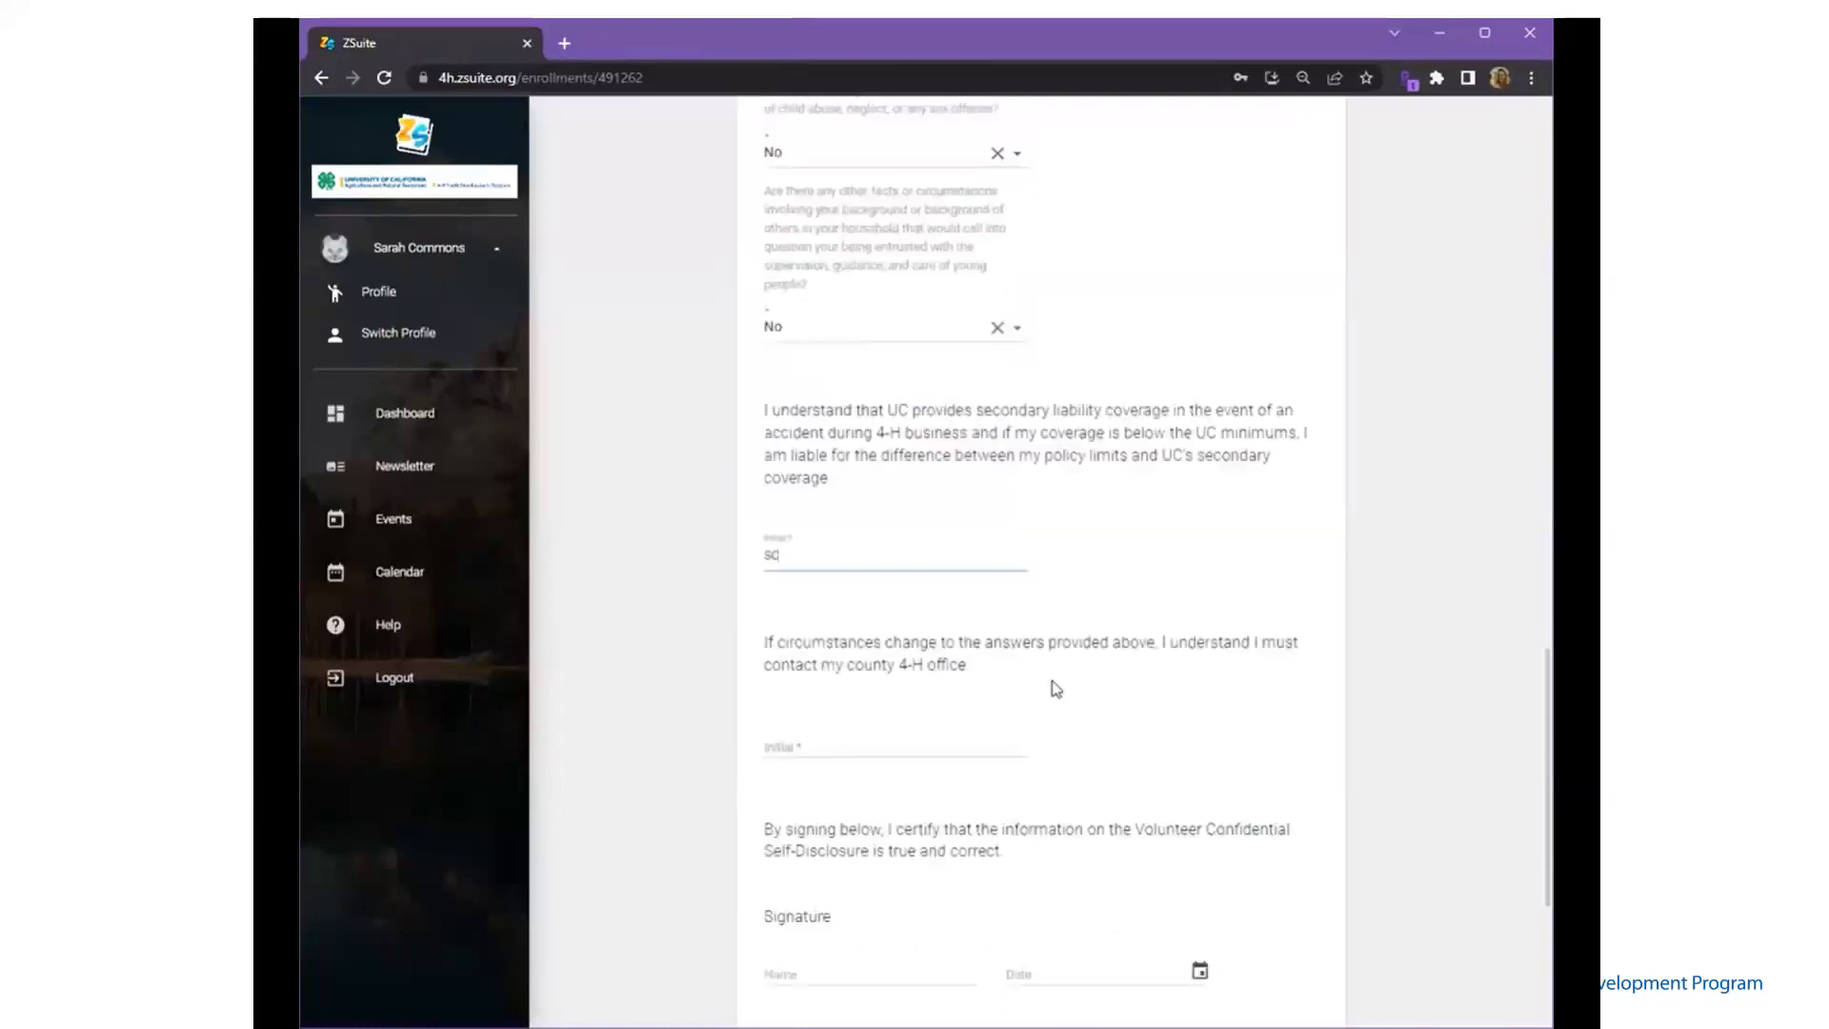
left_click(847, 740)
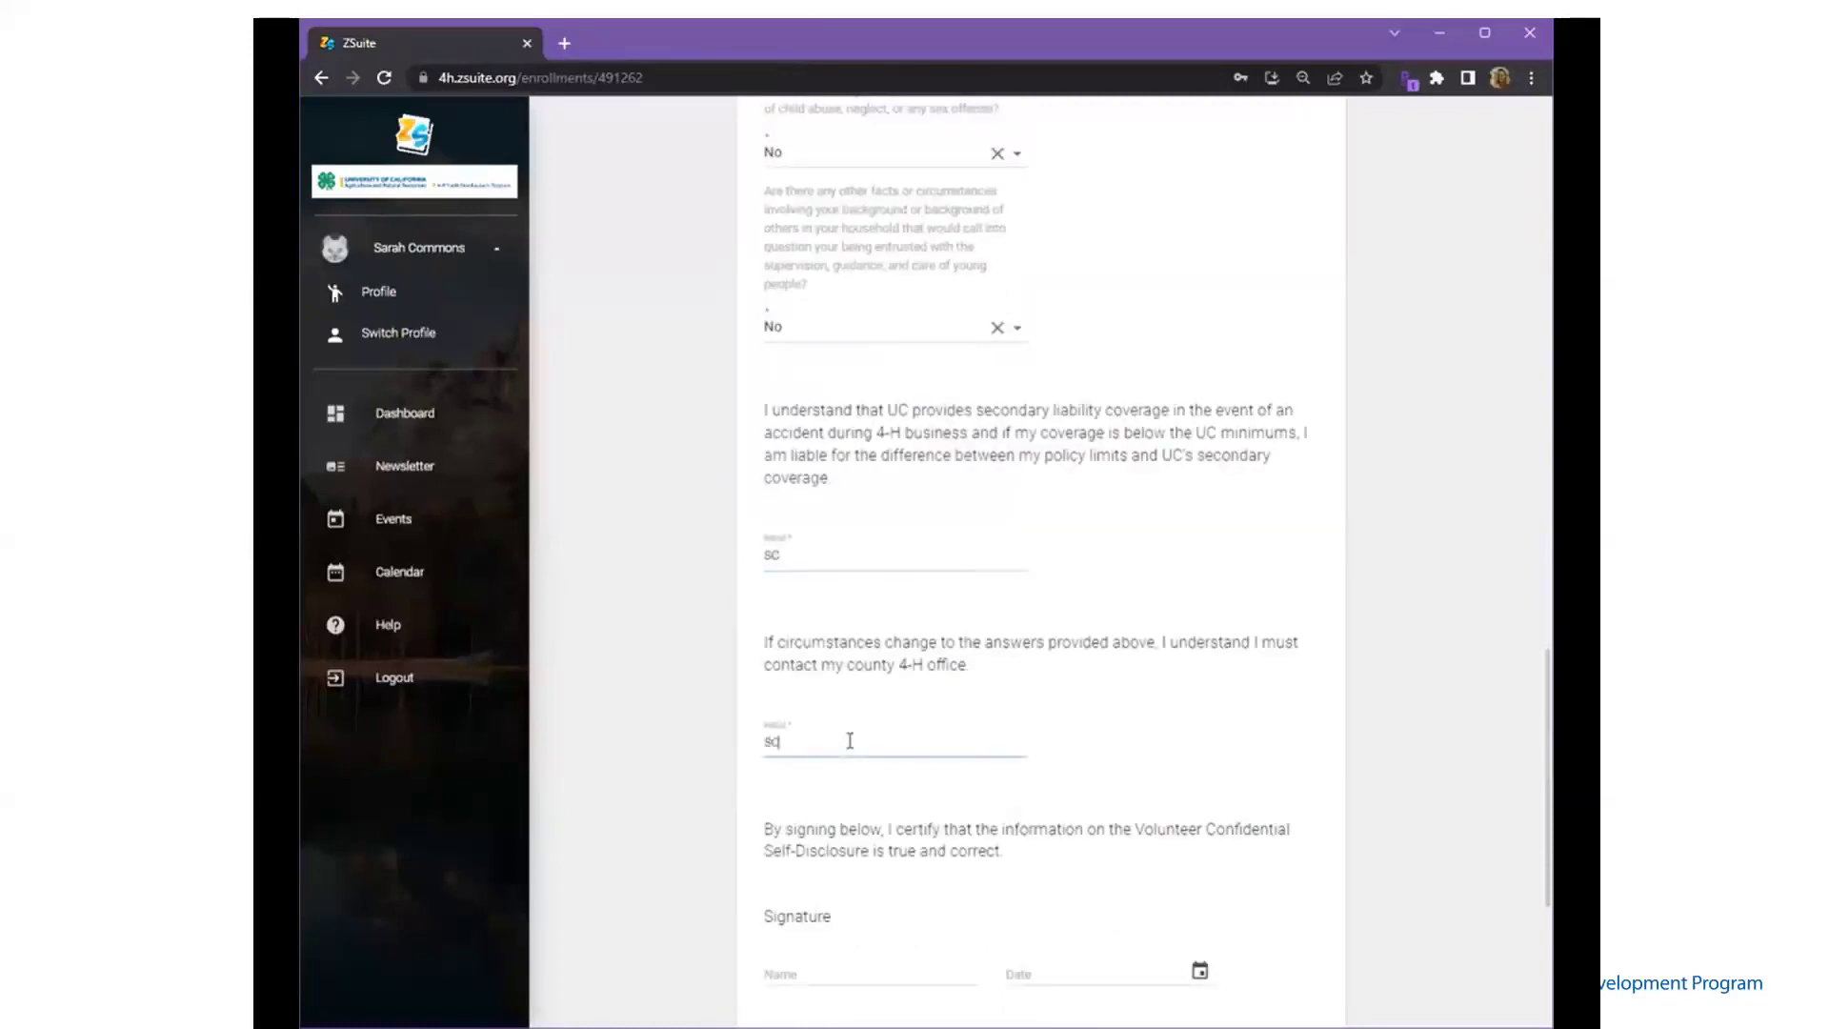
scroll(848, 740, "down", 3)
- Sign the self-disclosure with the volunteer's name, date it 06/16/2023, and expand the Enrollment Acknowledgement
left_click(838, 712)
type("s")
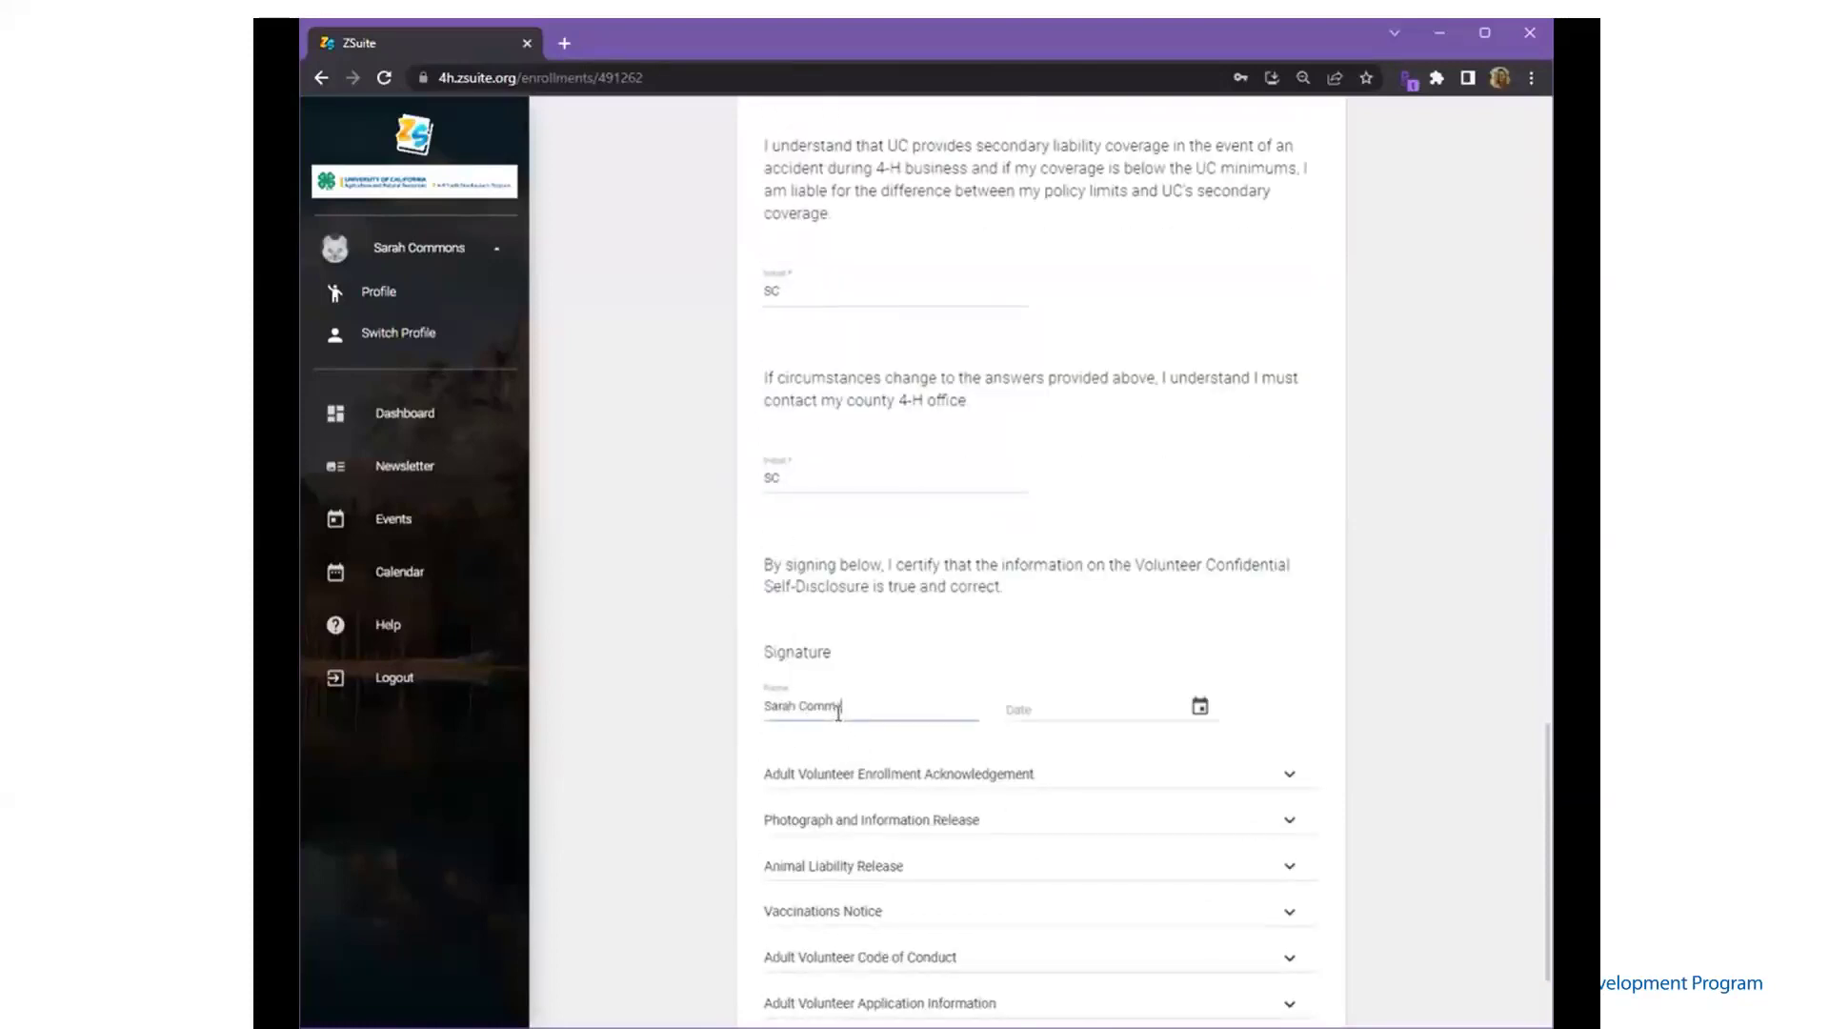
left_click(1198, 708)
left_click(1198, 709)
left_click(1157, 901)
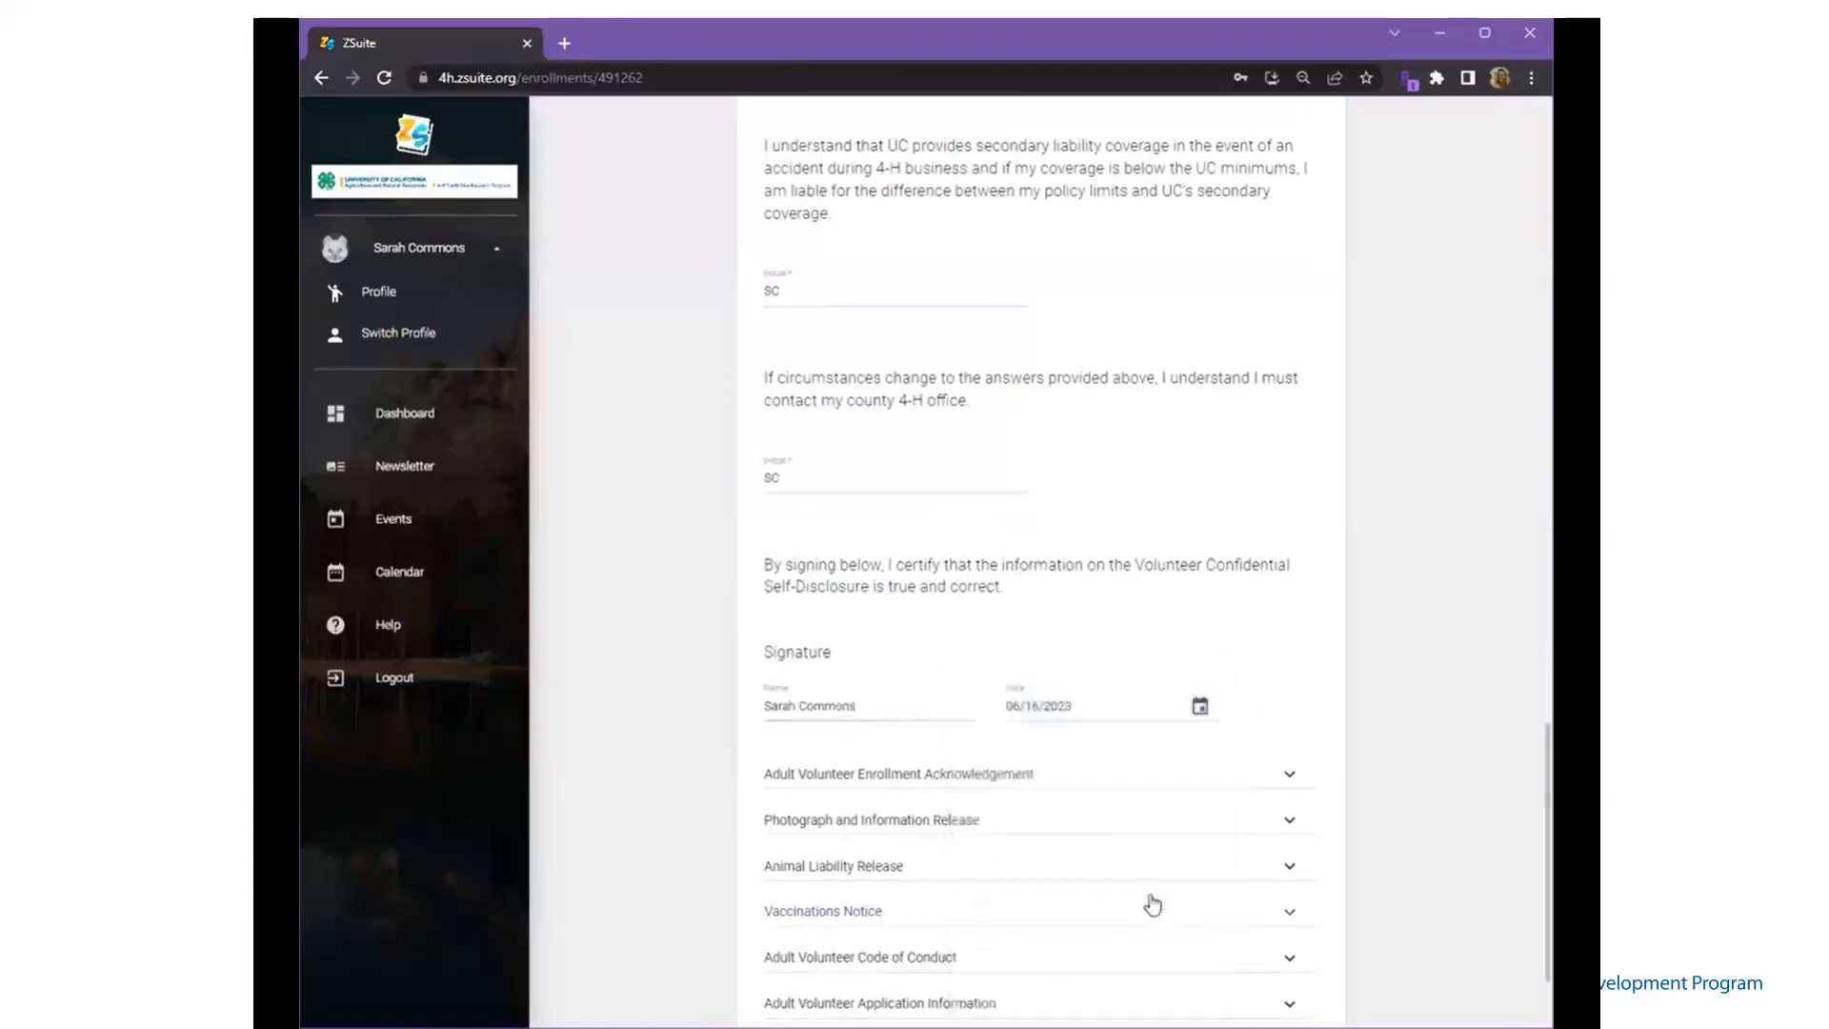
left_click(968, 773)
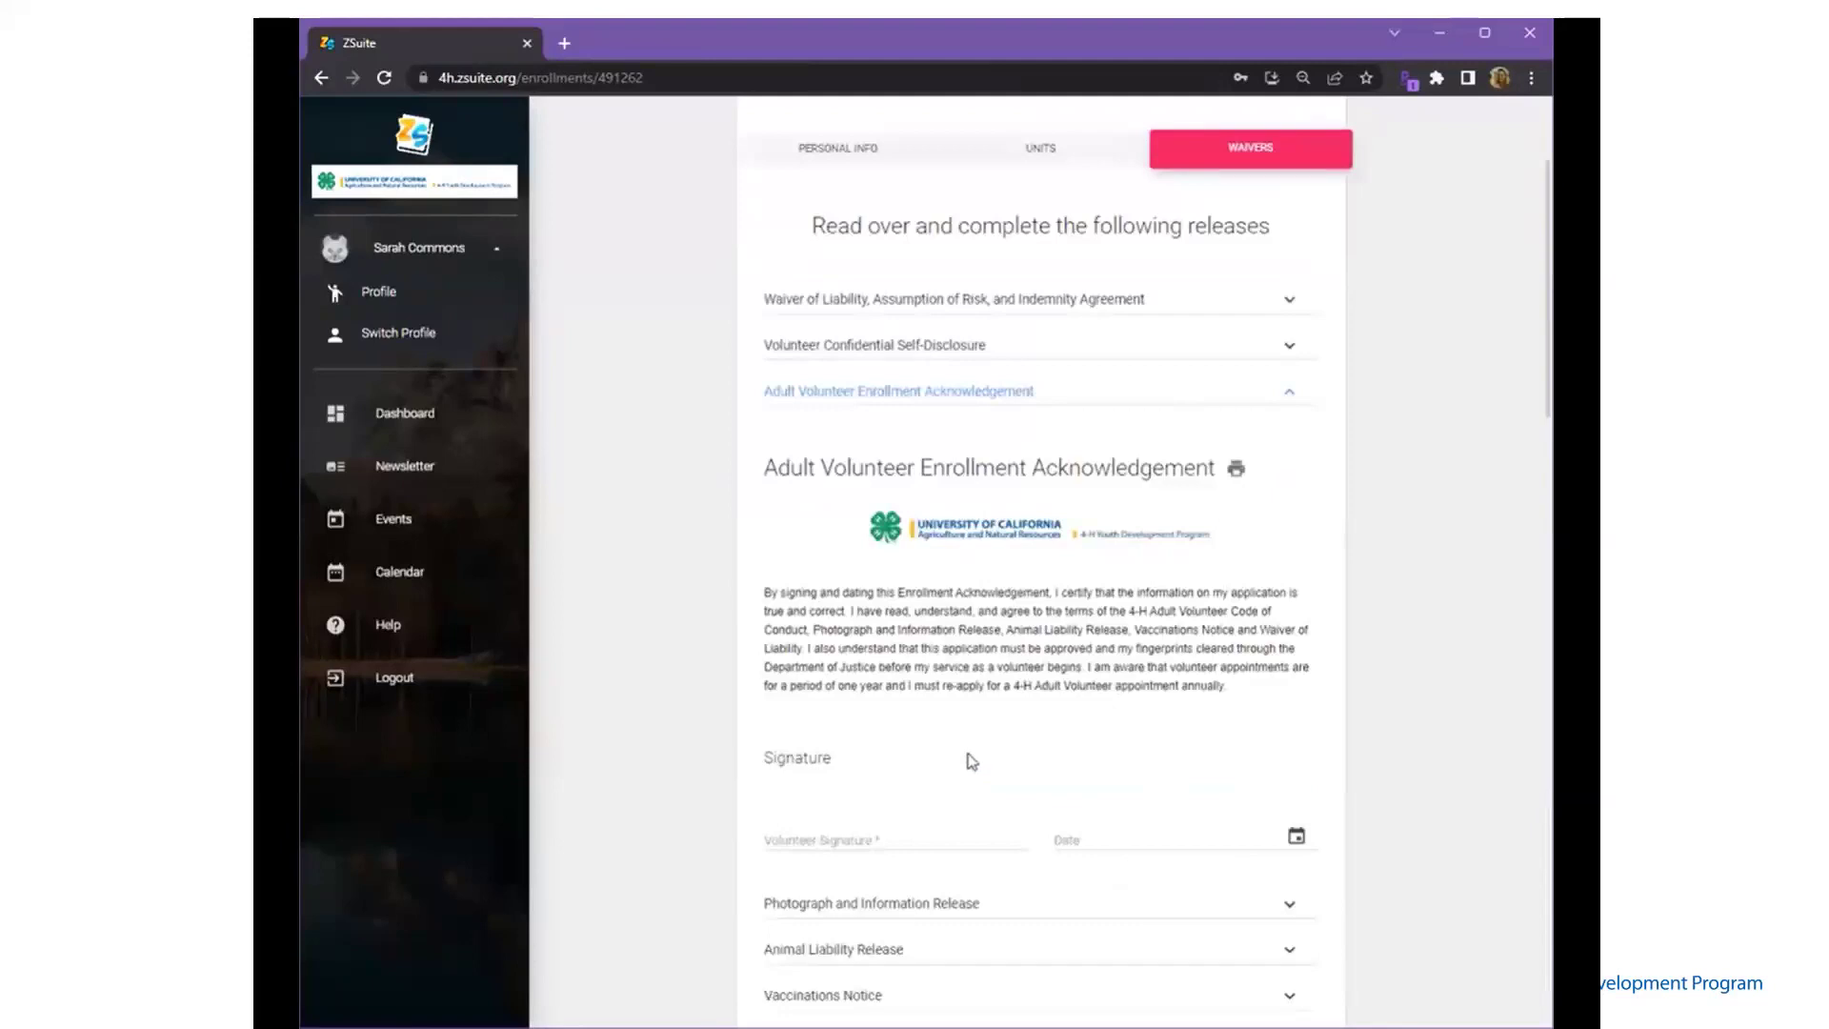
- Sign the acknowledgement with the volunteer's name, date it June 16, 2023, and expand the Photograph Release
left_click(889, 835)
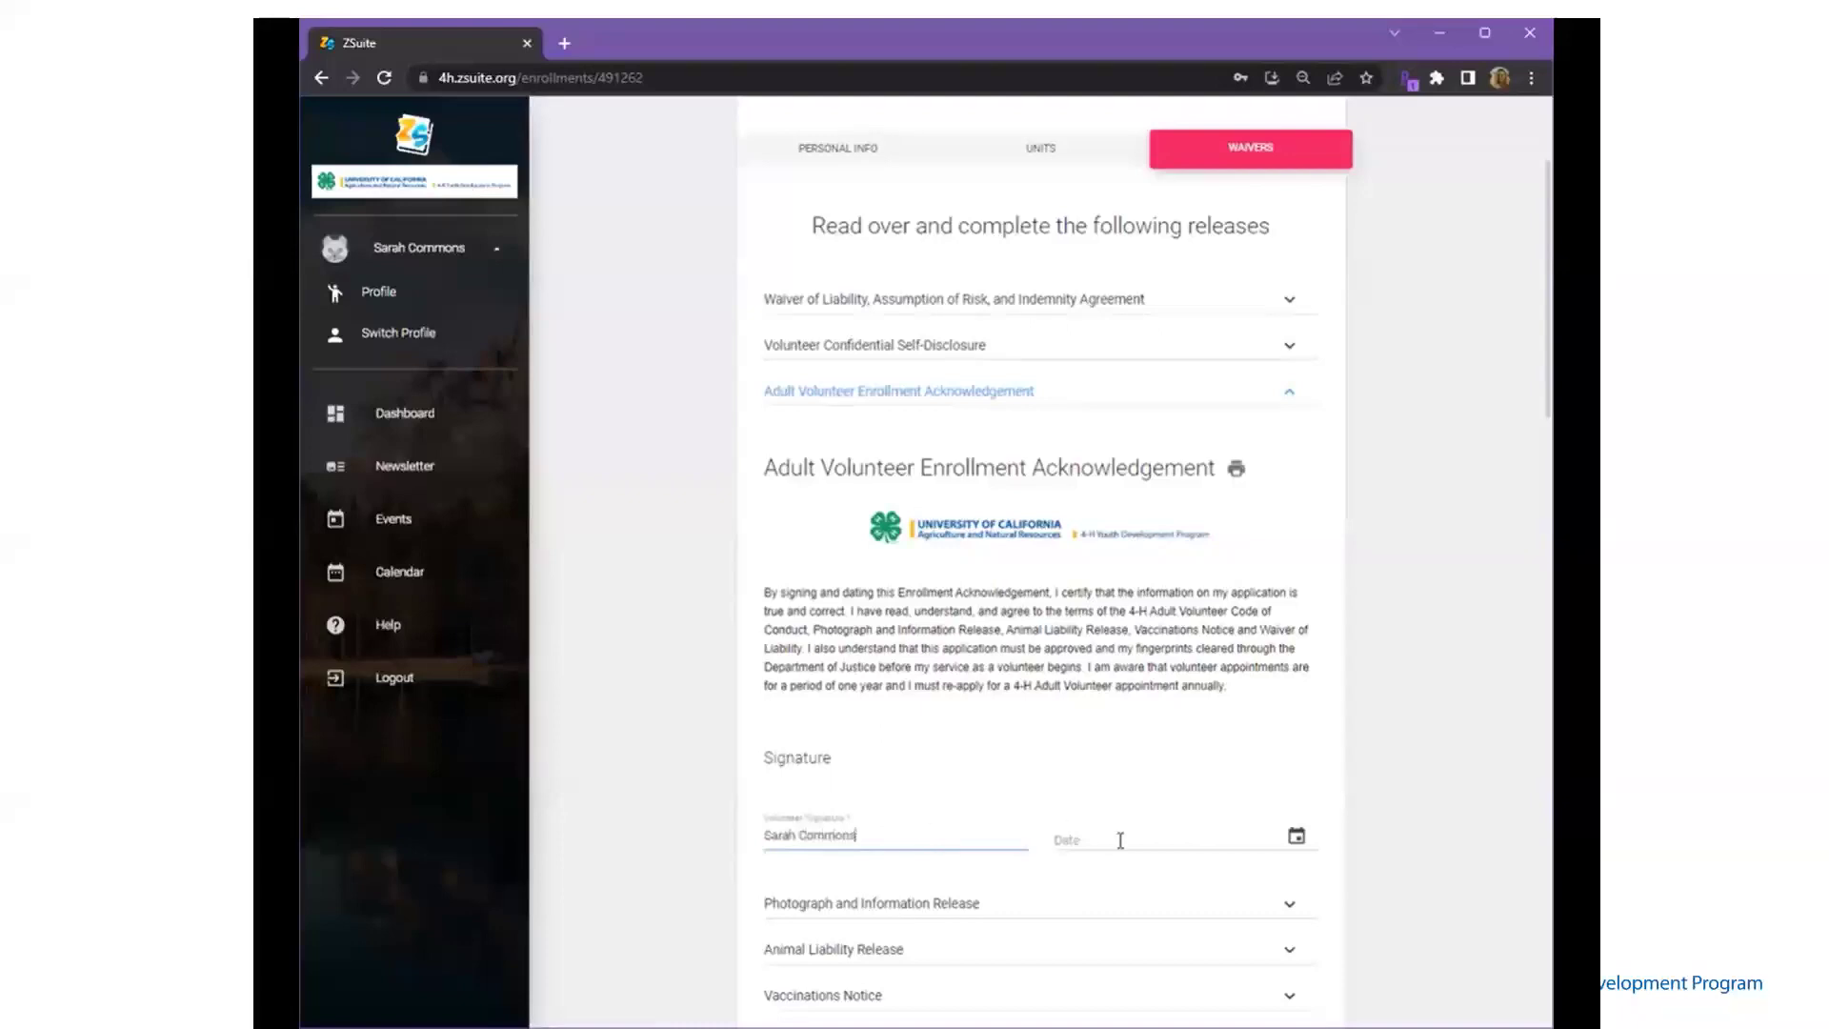
left_click(1297, 837)
left_click(1232, 898)
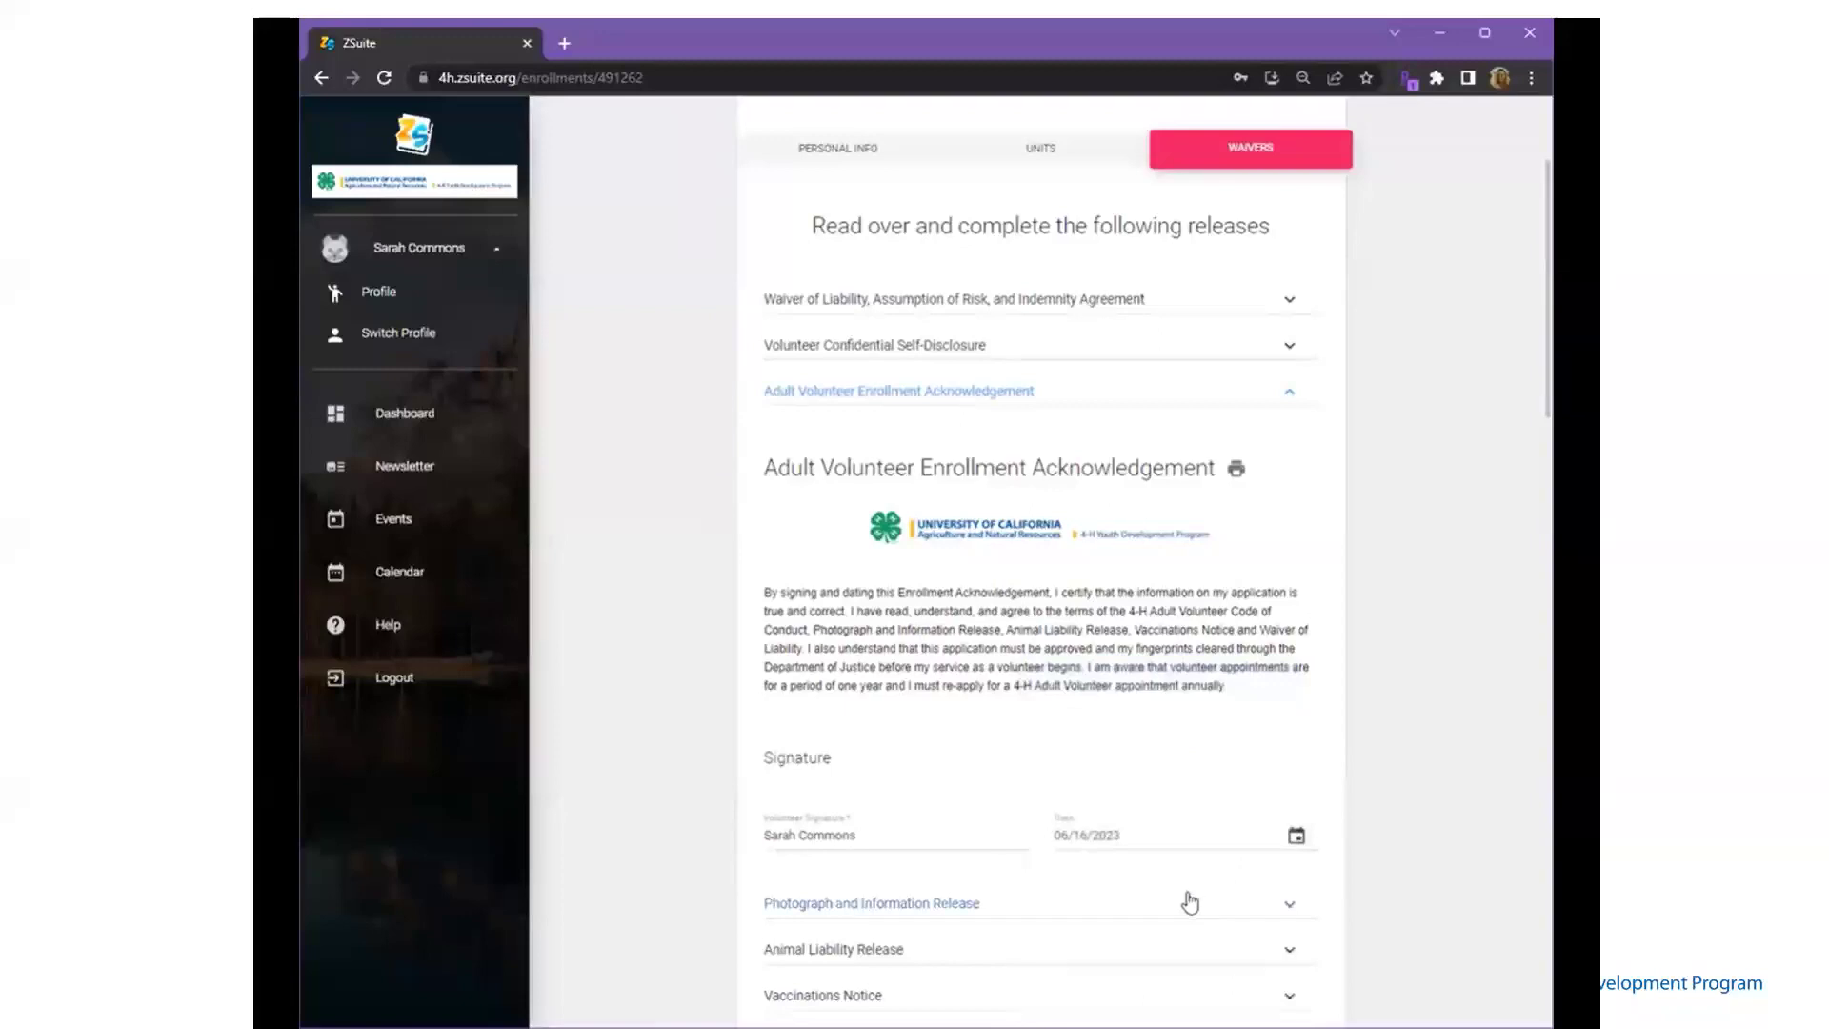
left_click(1189, 902)
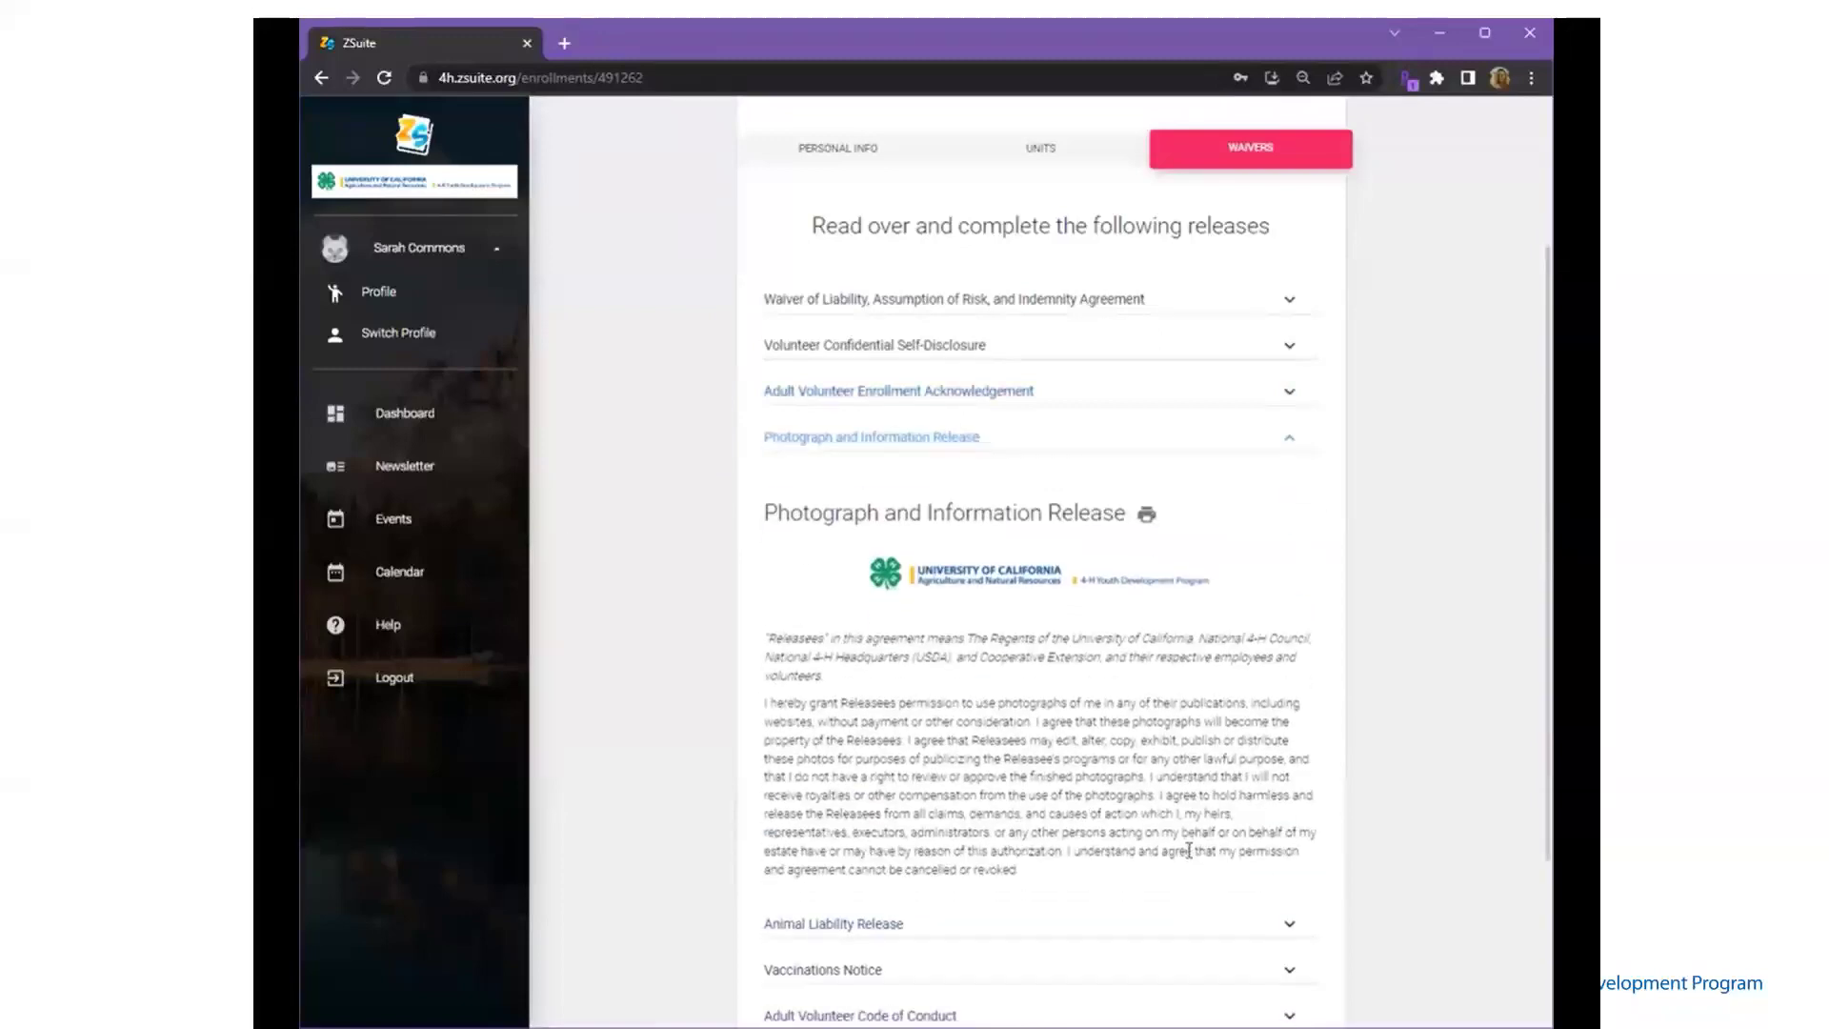
- Expand and read the Animal Liability Release, Vaccinations Notice and Adult Volunteer Code of Conduct
scroll(1188, 851, "down", 3)
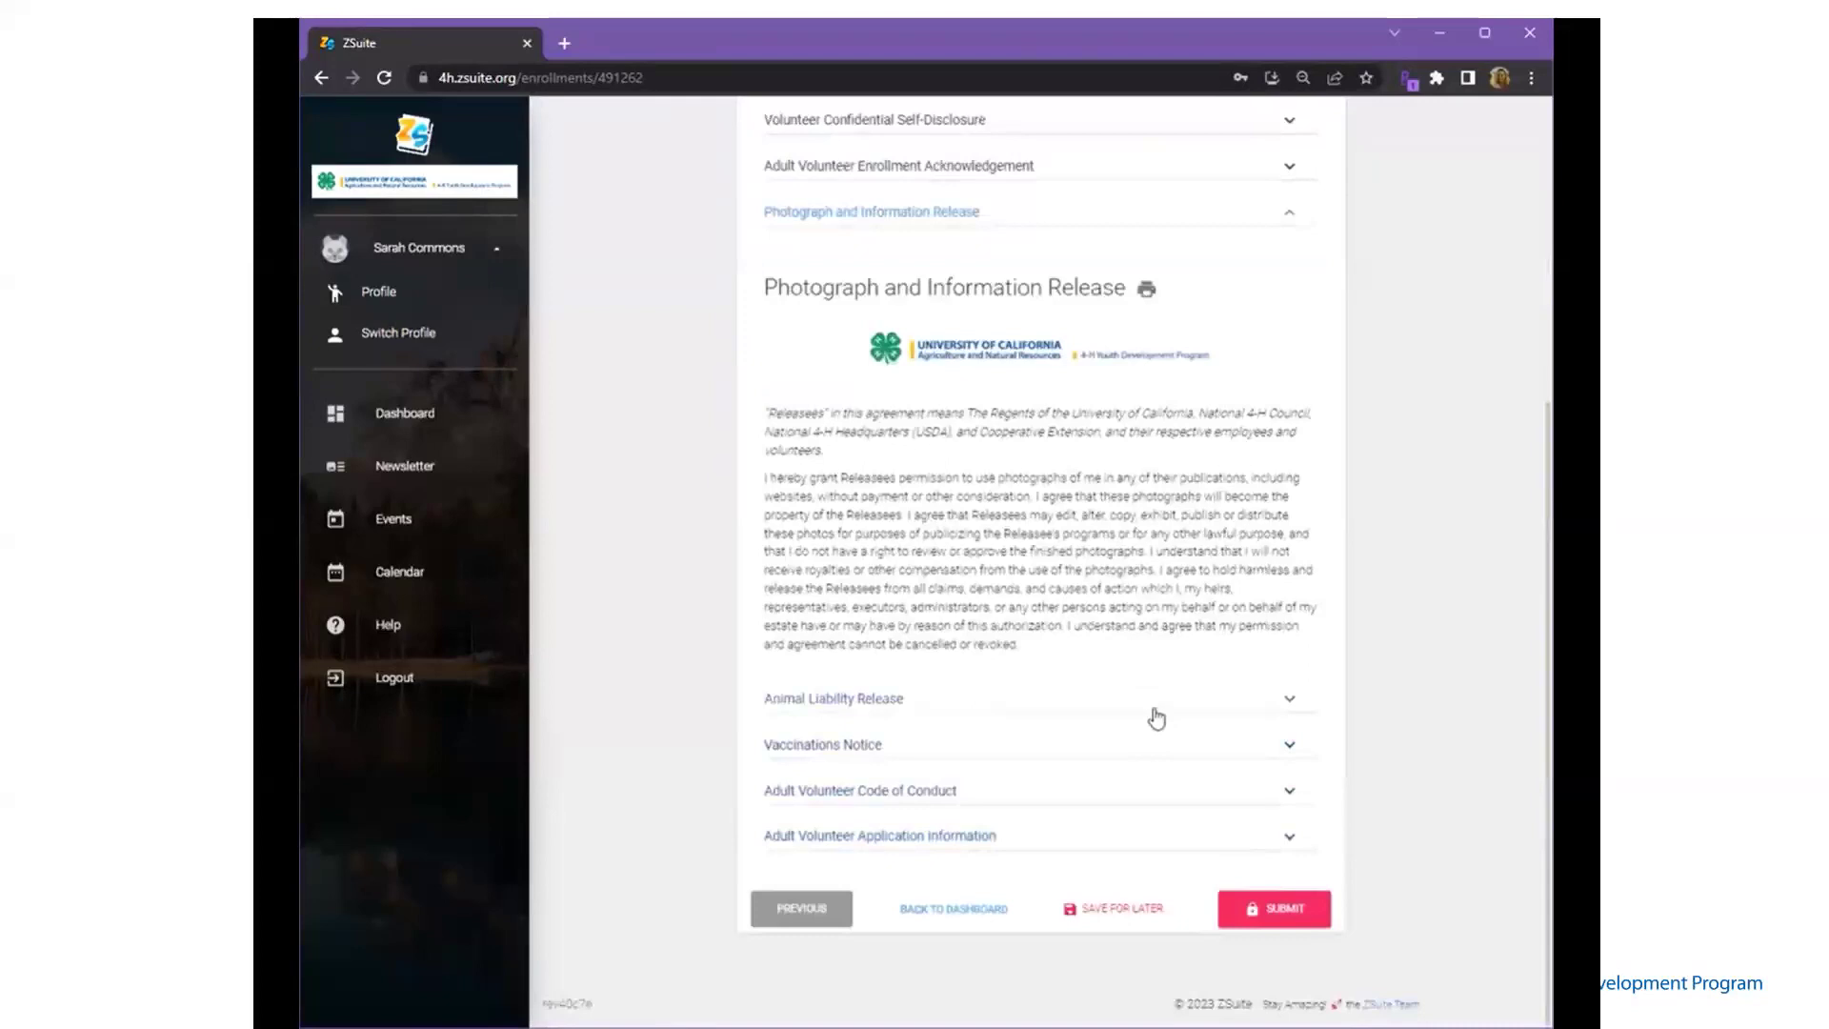
left_click(1156, 702)
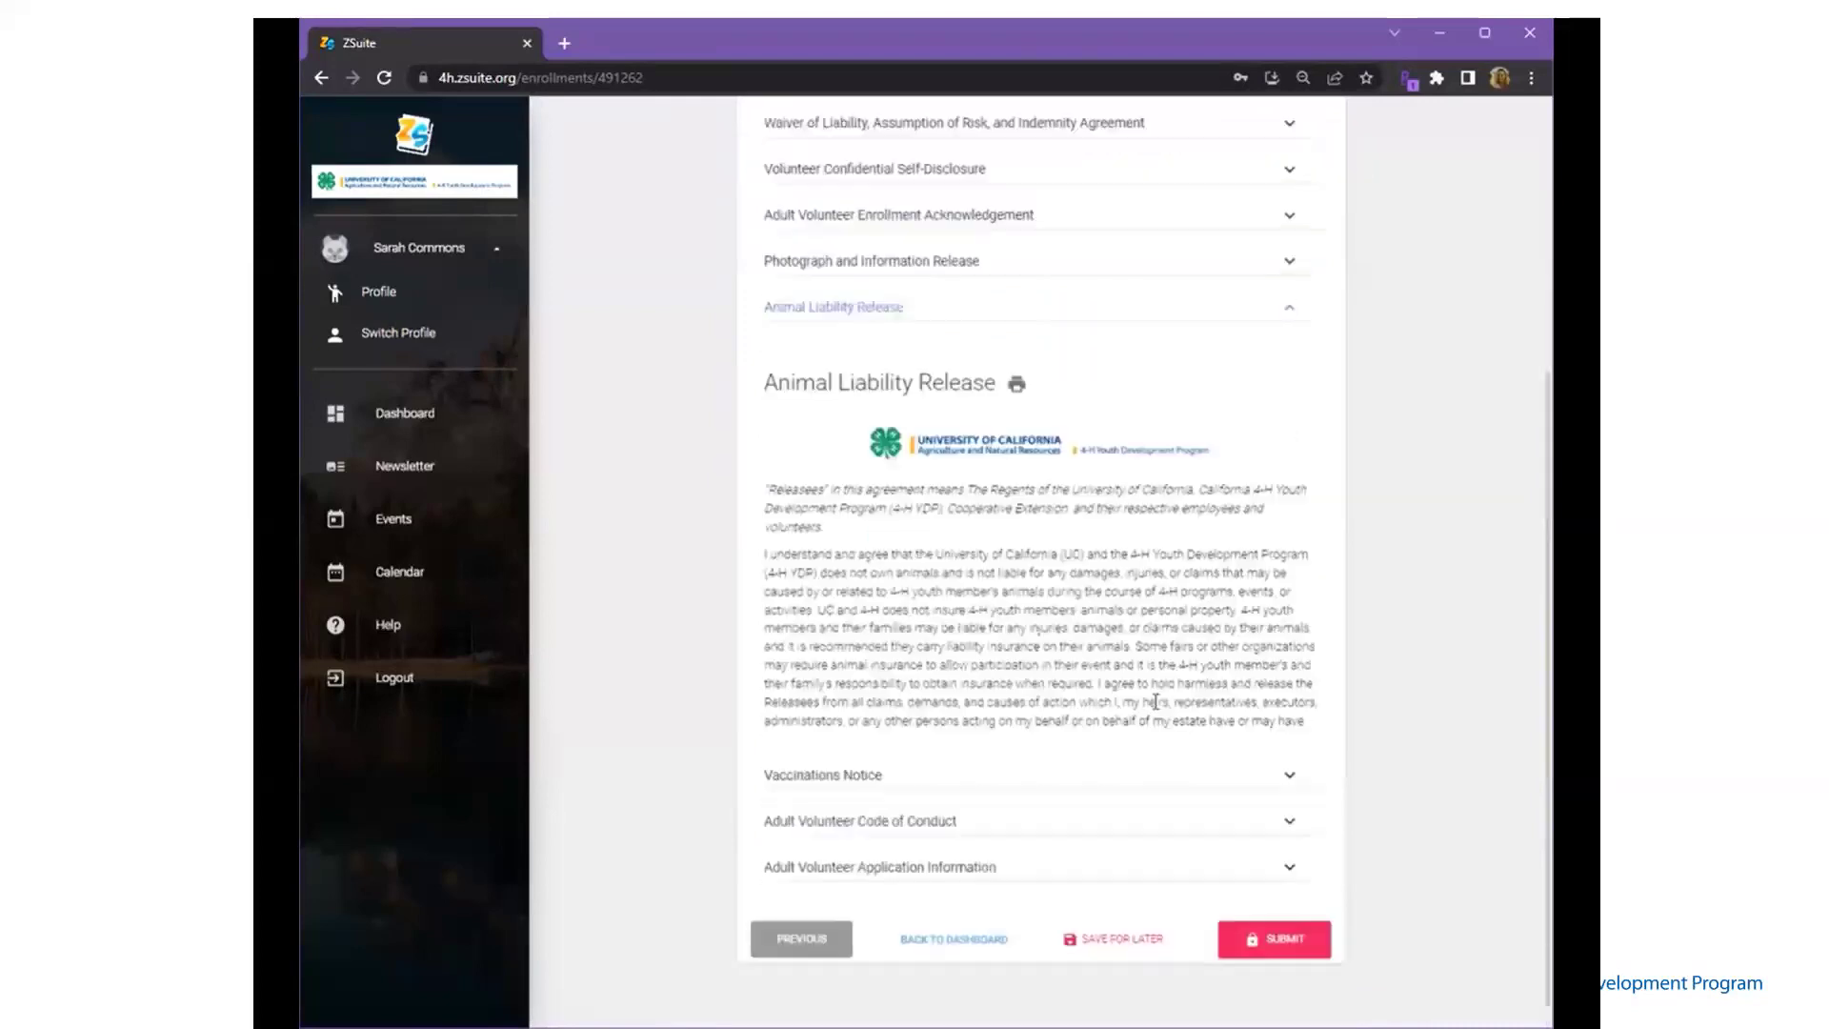
left_click(1149, 777)
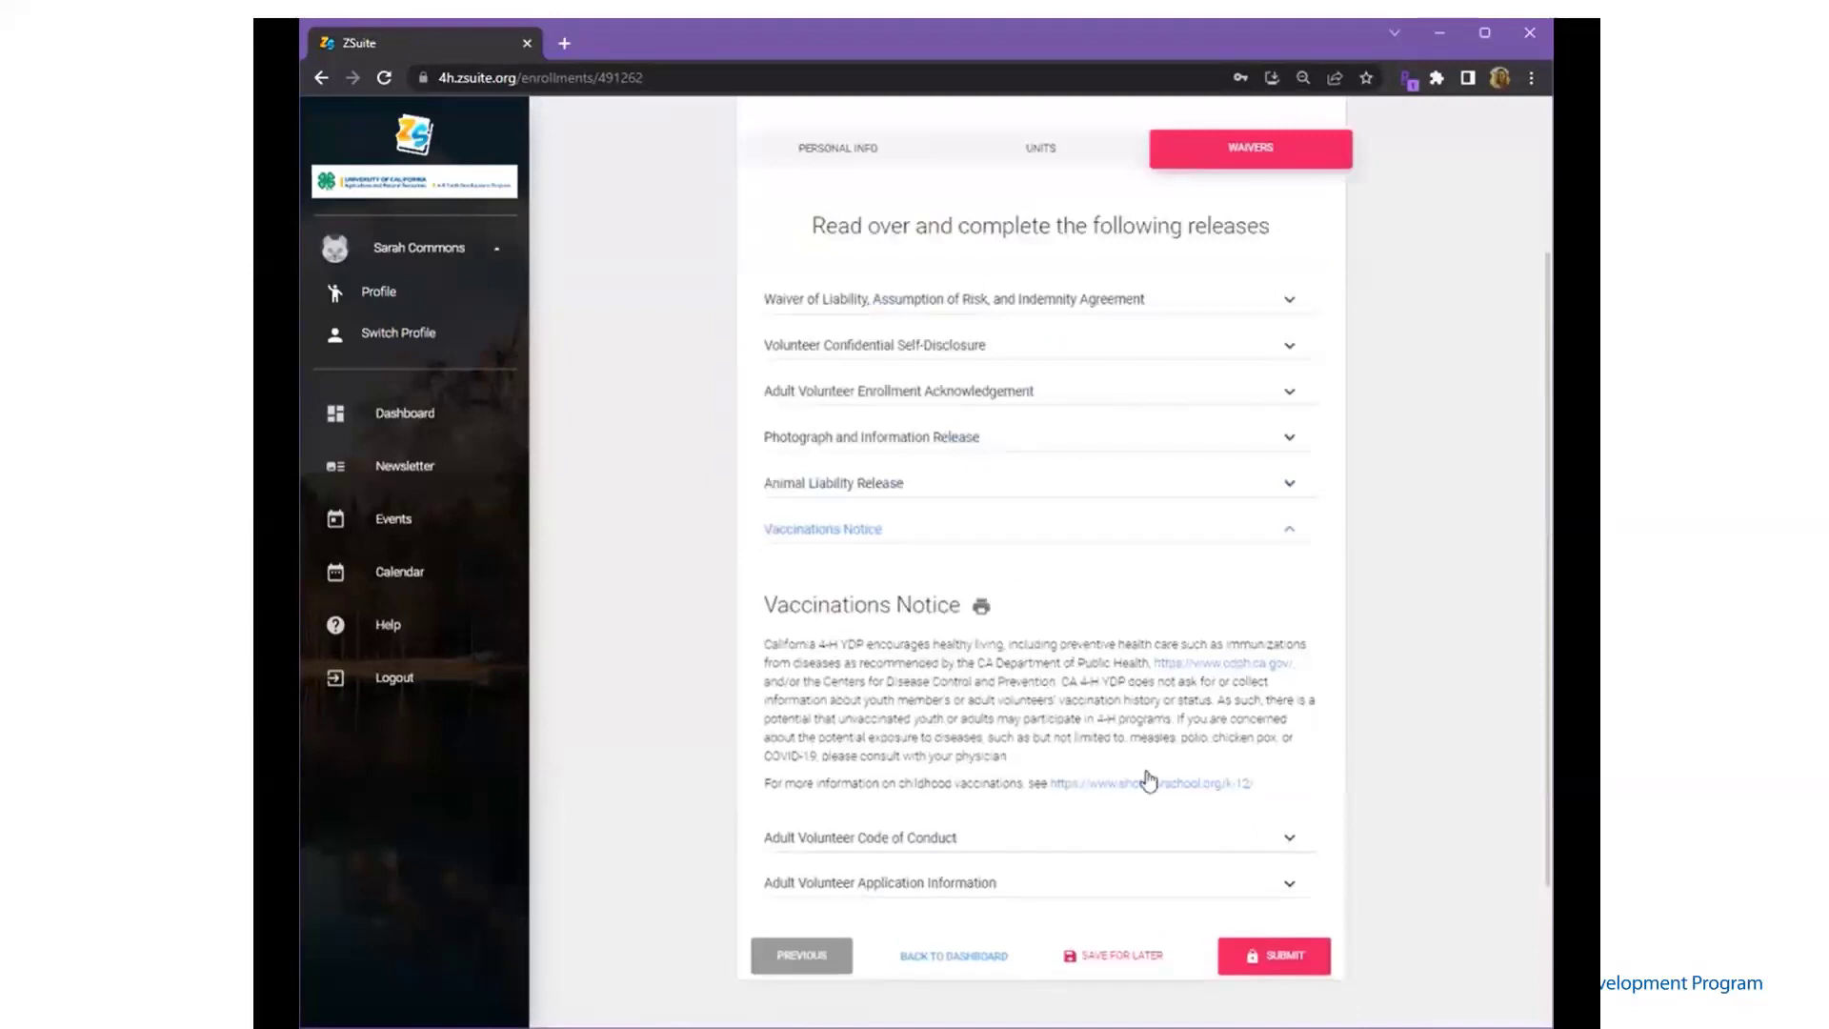
scroll(1149, 779, "down", 1)
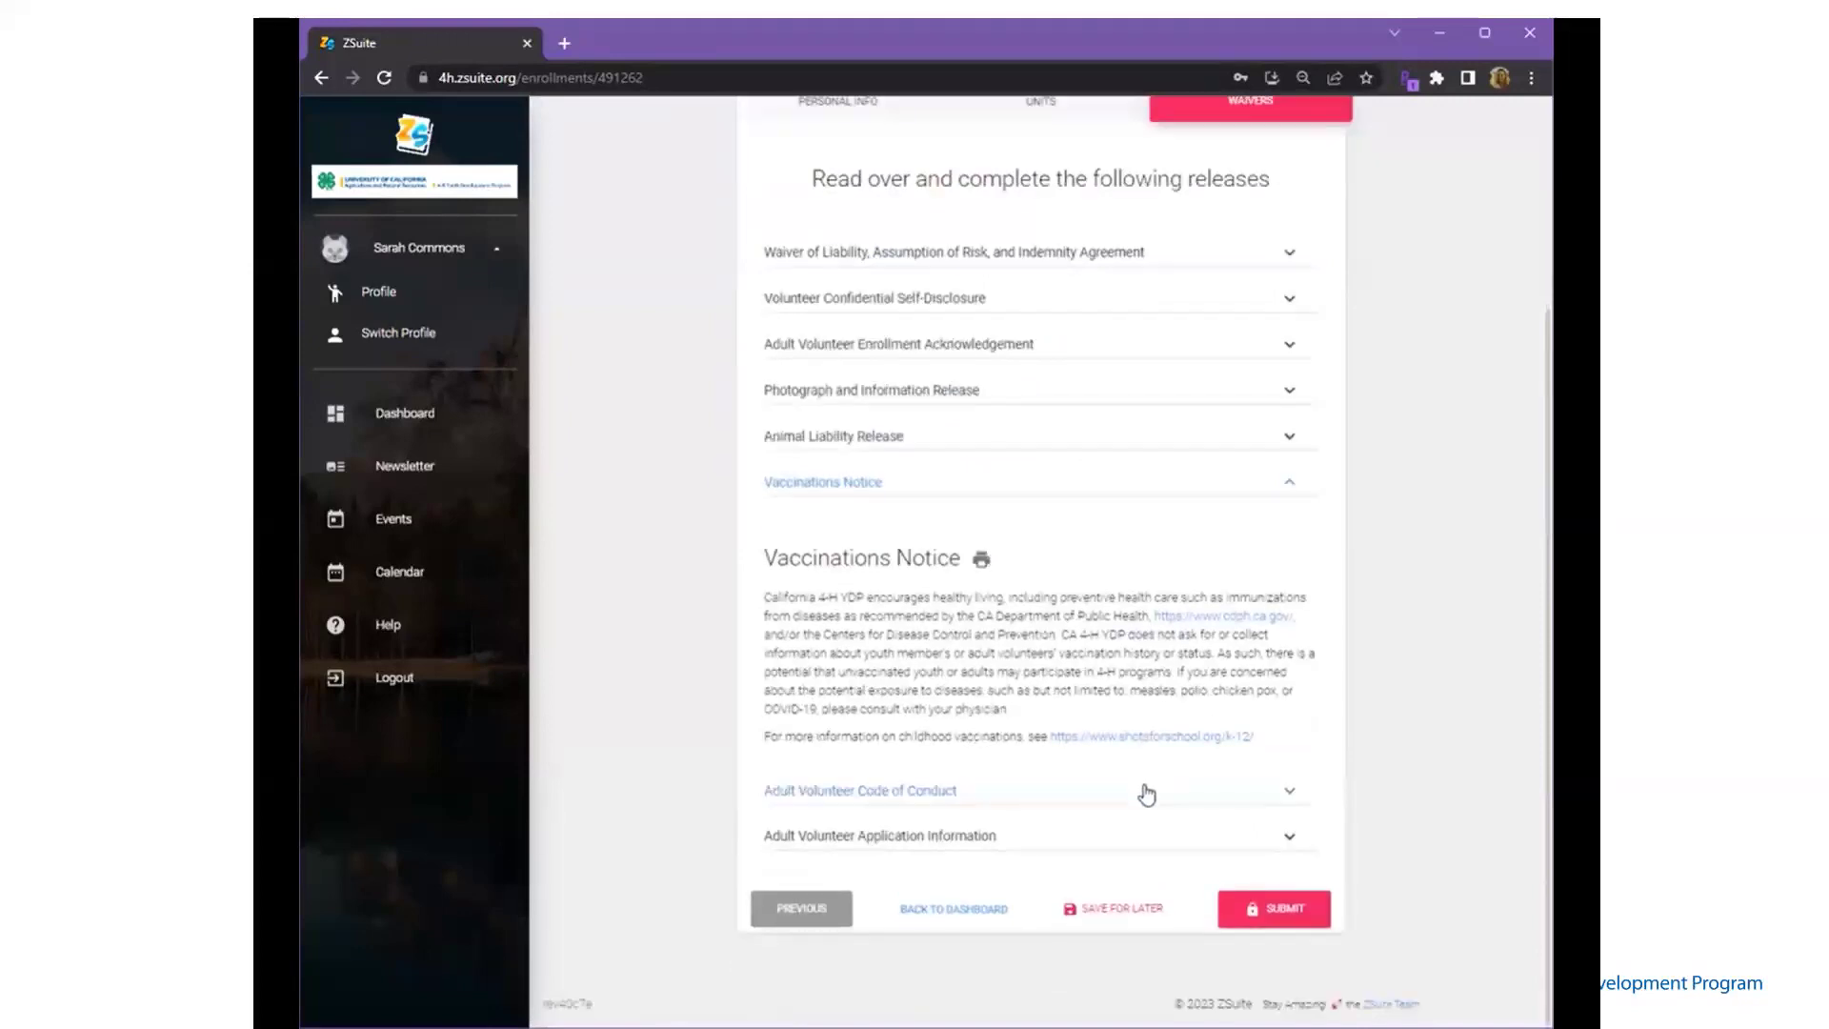
left_click(1147, 793)
scroll(1148, 788, "down", 5)
scroll(1148, 788, "down", 6)
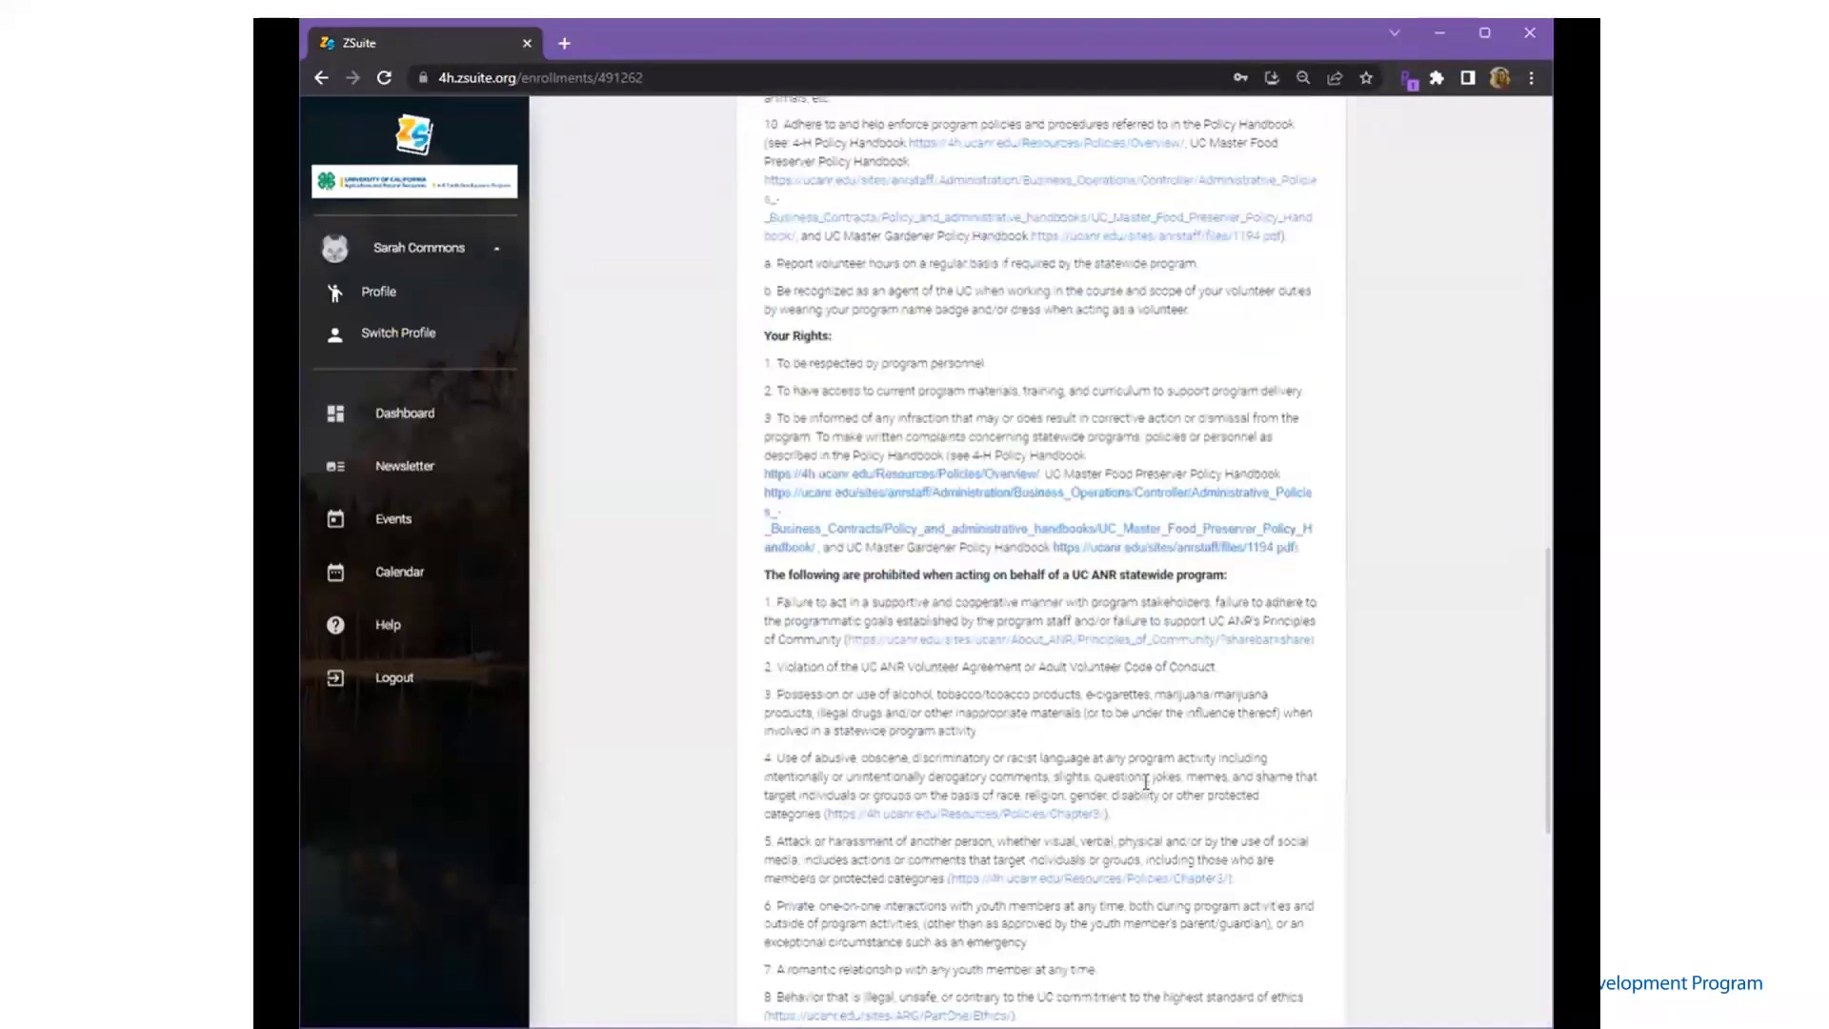
scroll(1147, 787, "down", 5)
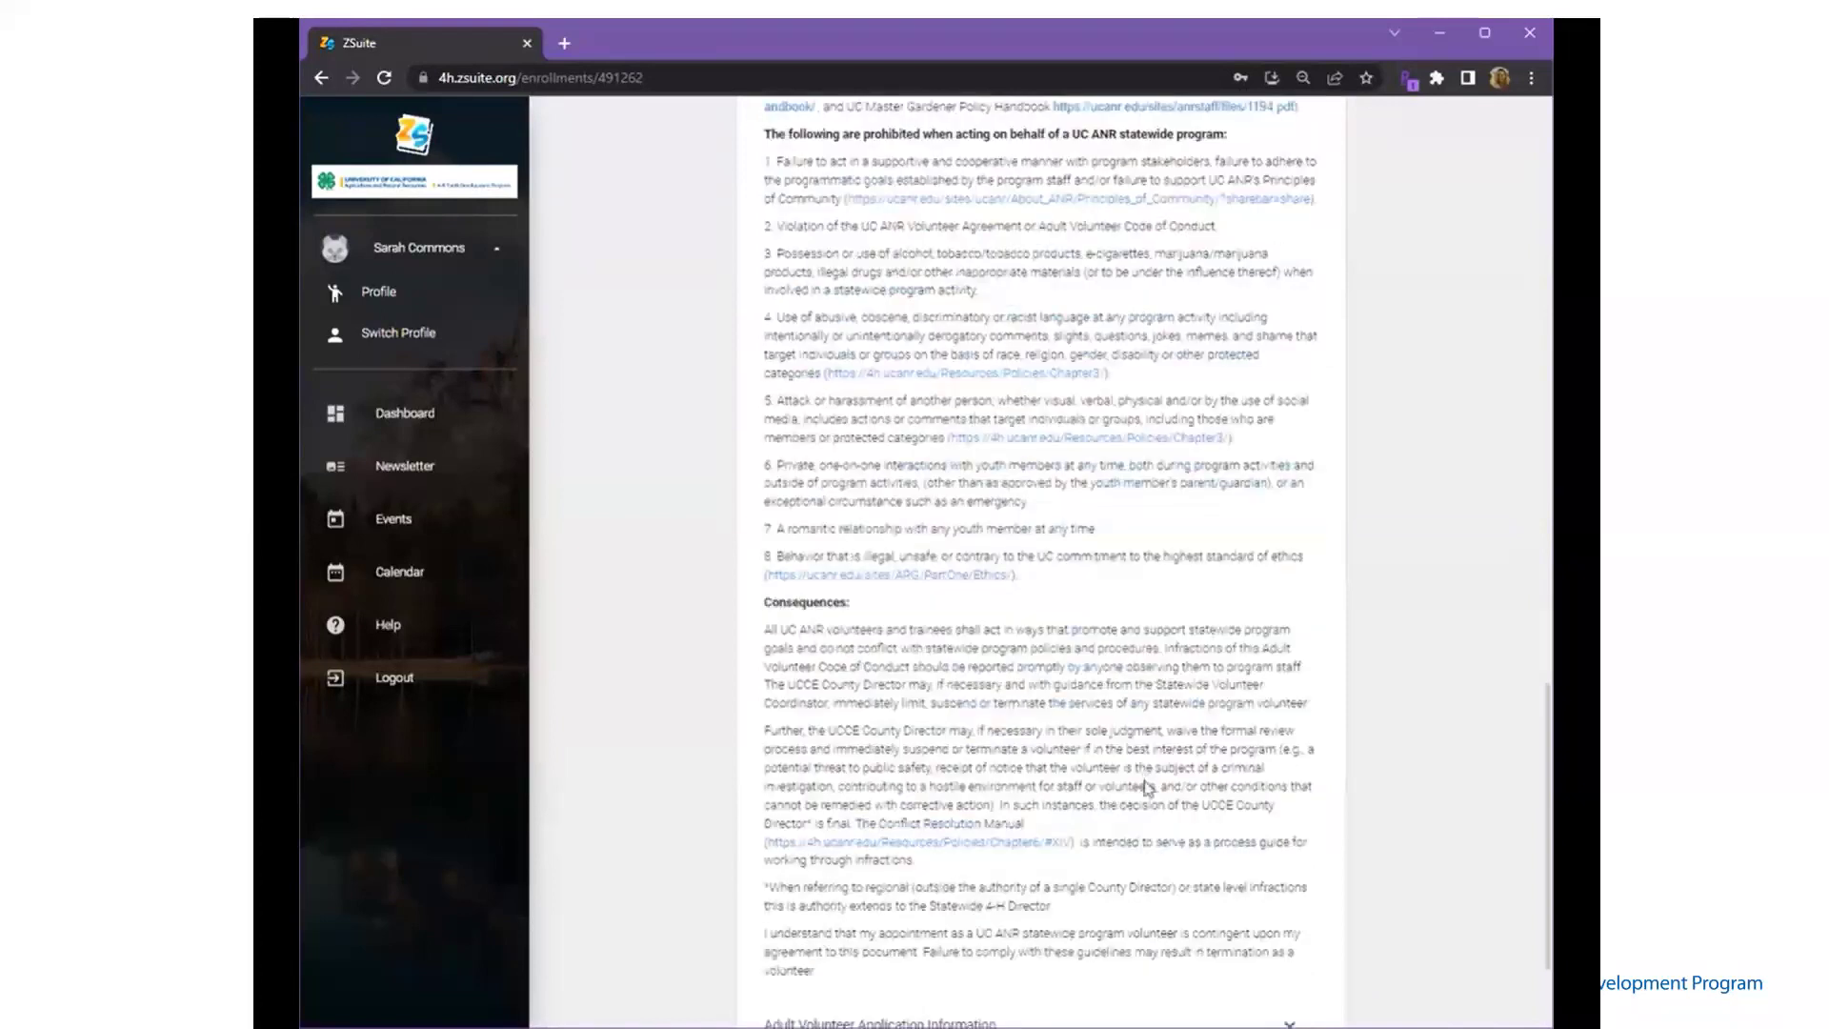
scroll(1147, 788, "down", 2)
- Read through the Adult Volunteer Application Information and submit the enrollment
left_click(1011, 841)
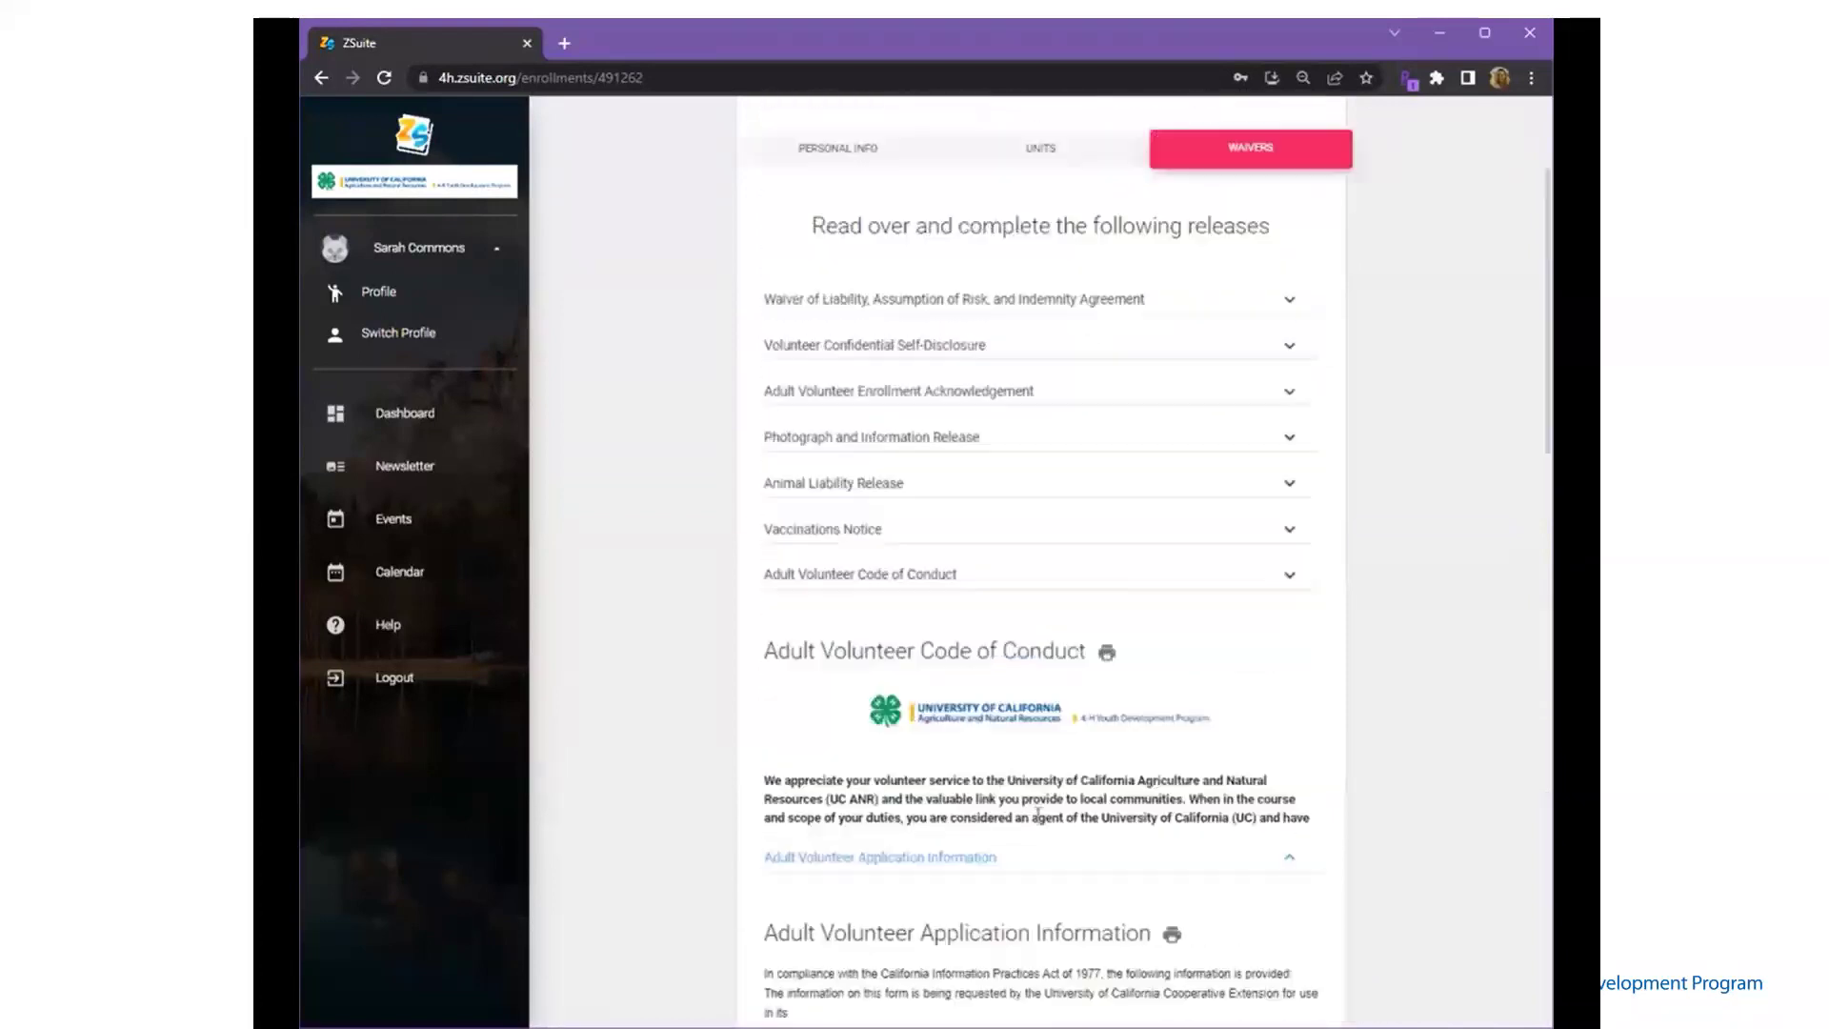
scroll(1039, 815, "down", 4)
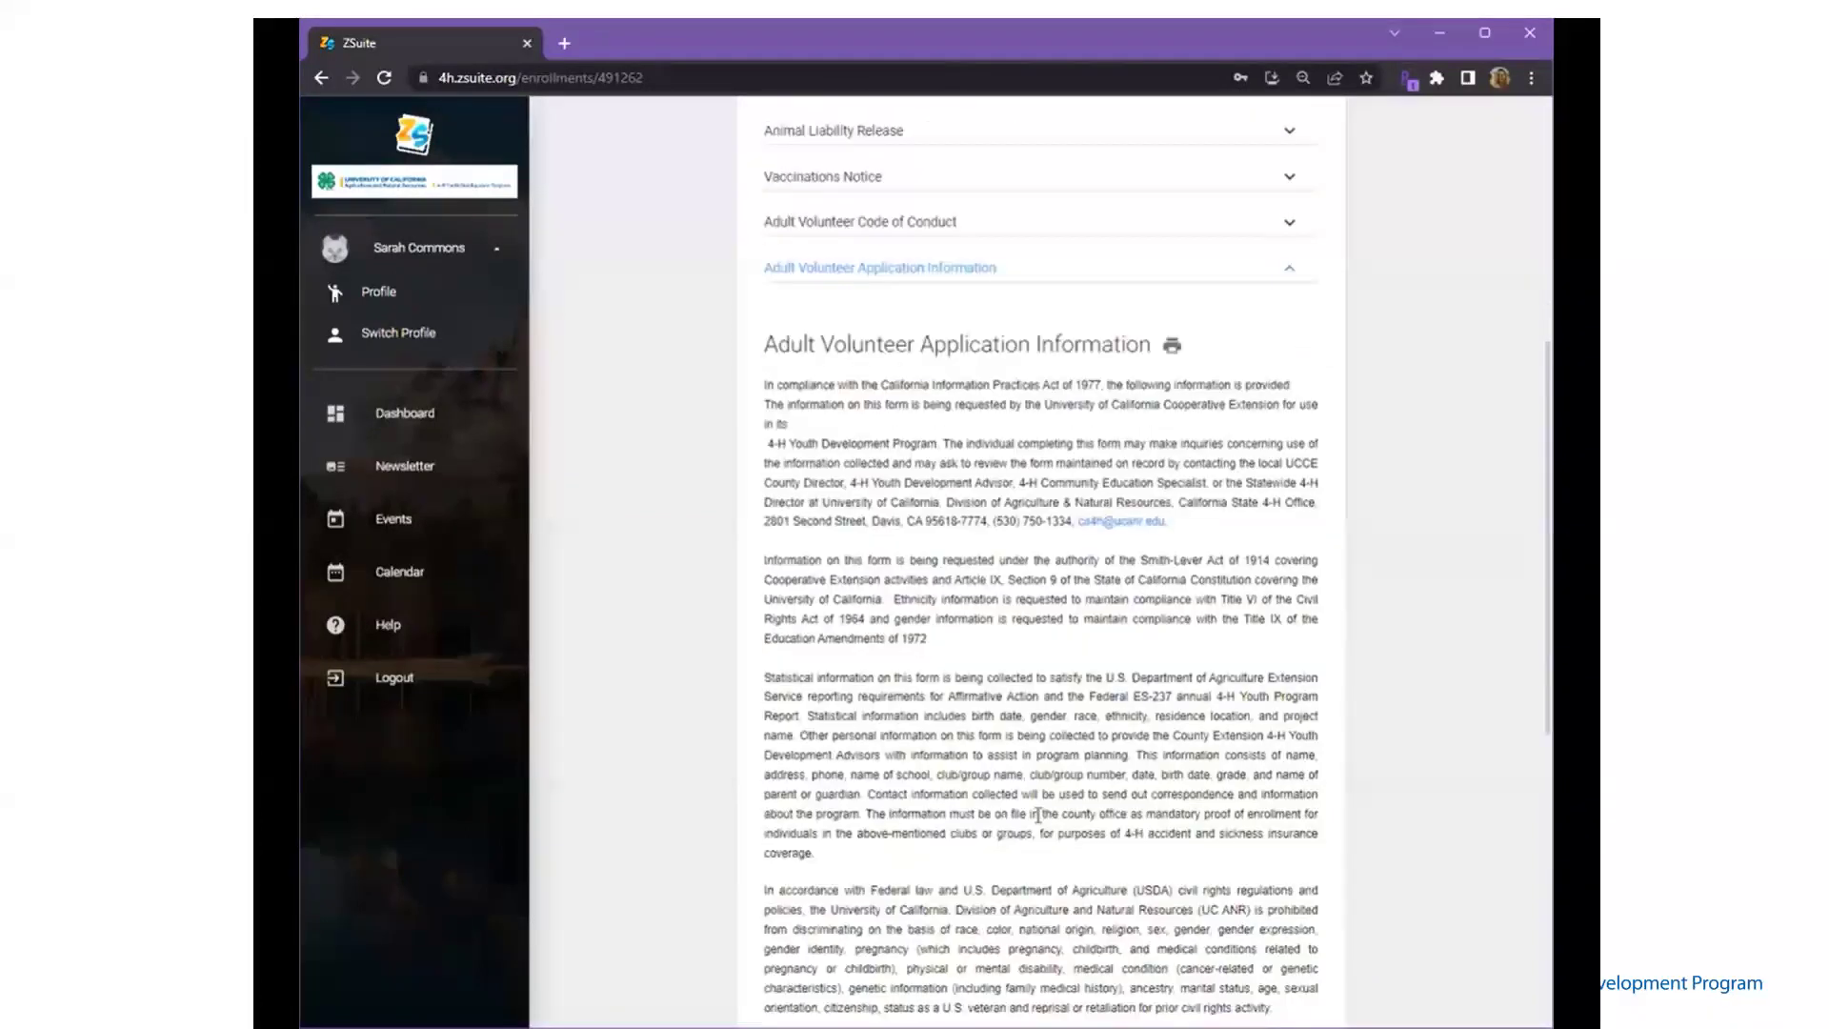
scroll(1038, 814, "down", 3)
scroll(1038, 817, "down", 5)
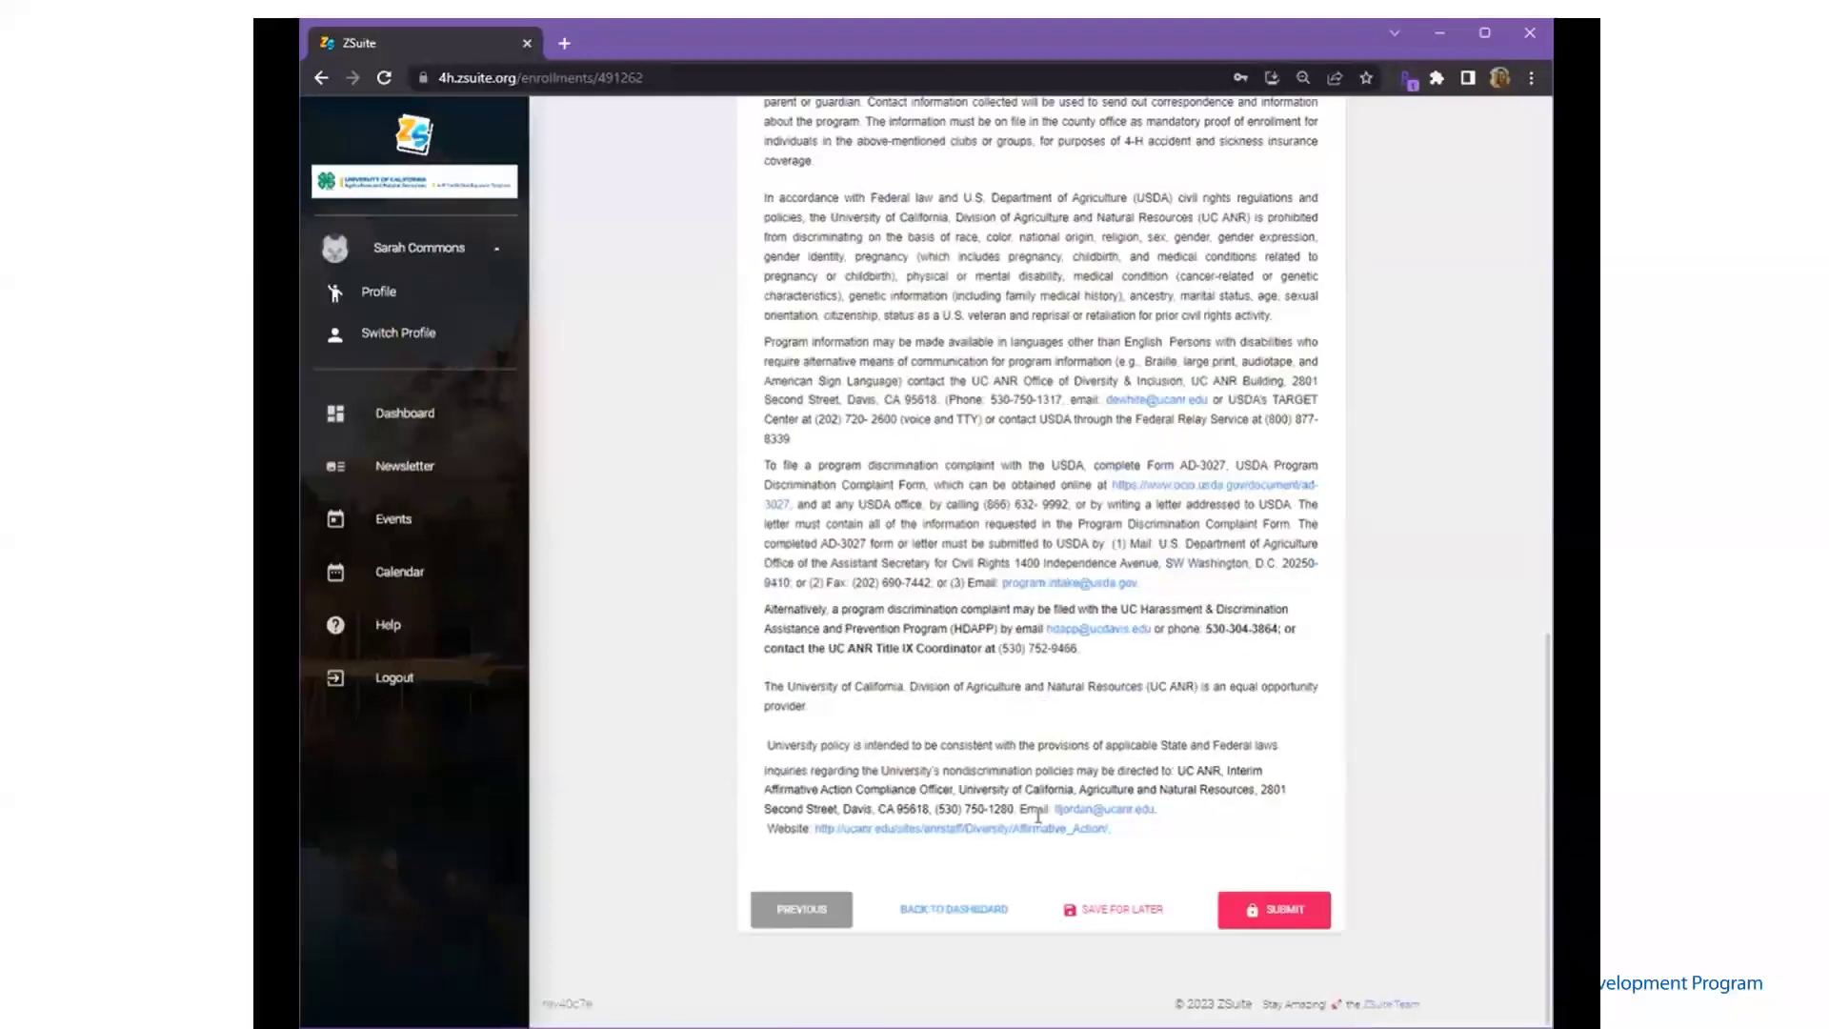
left_click(1276, 911)
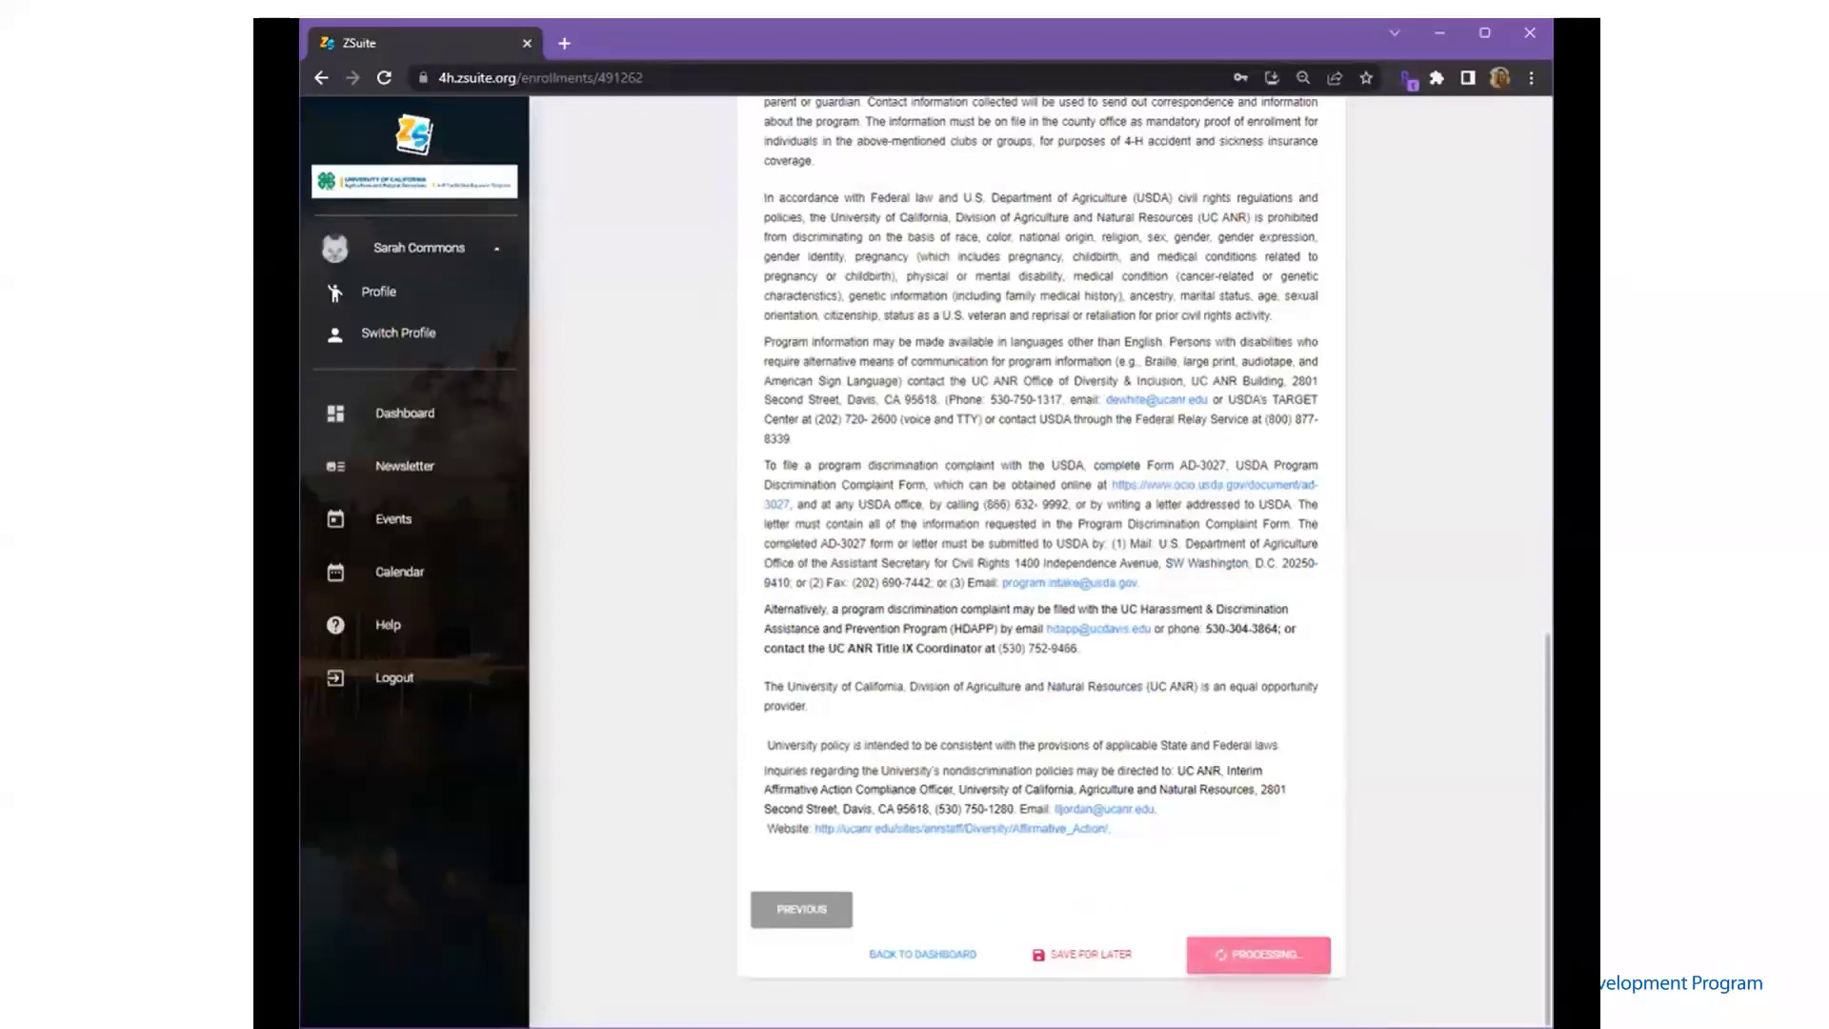